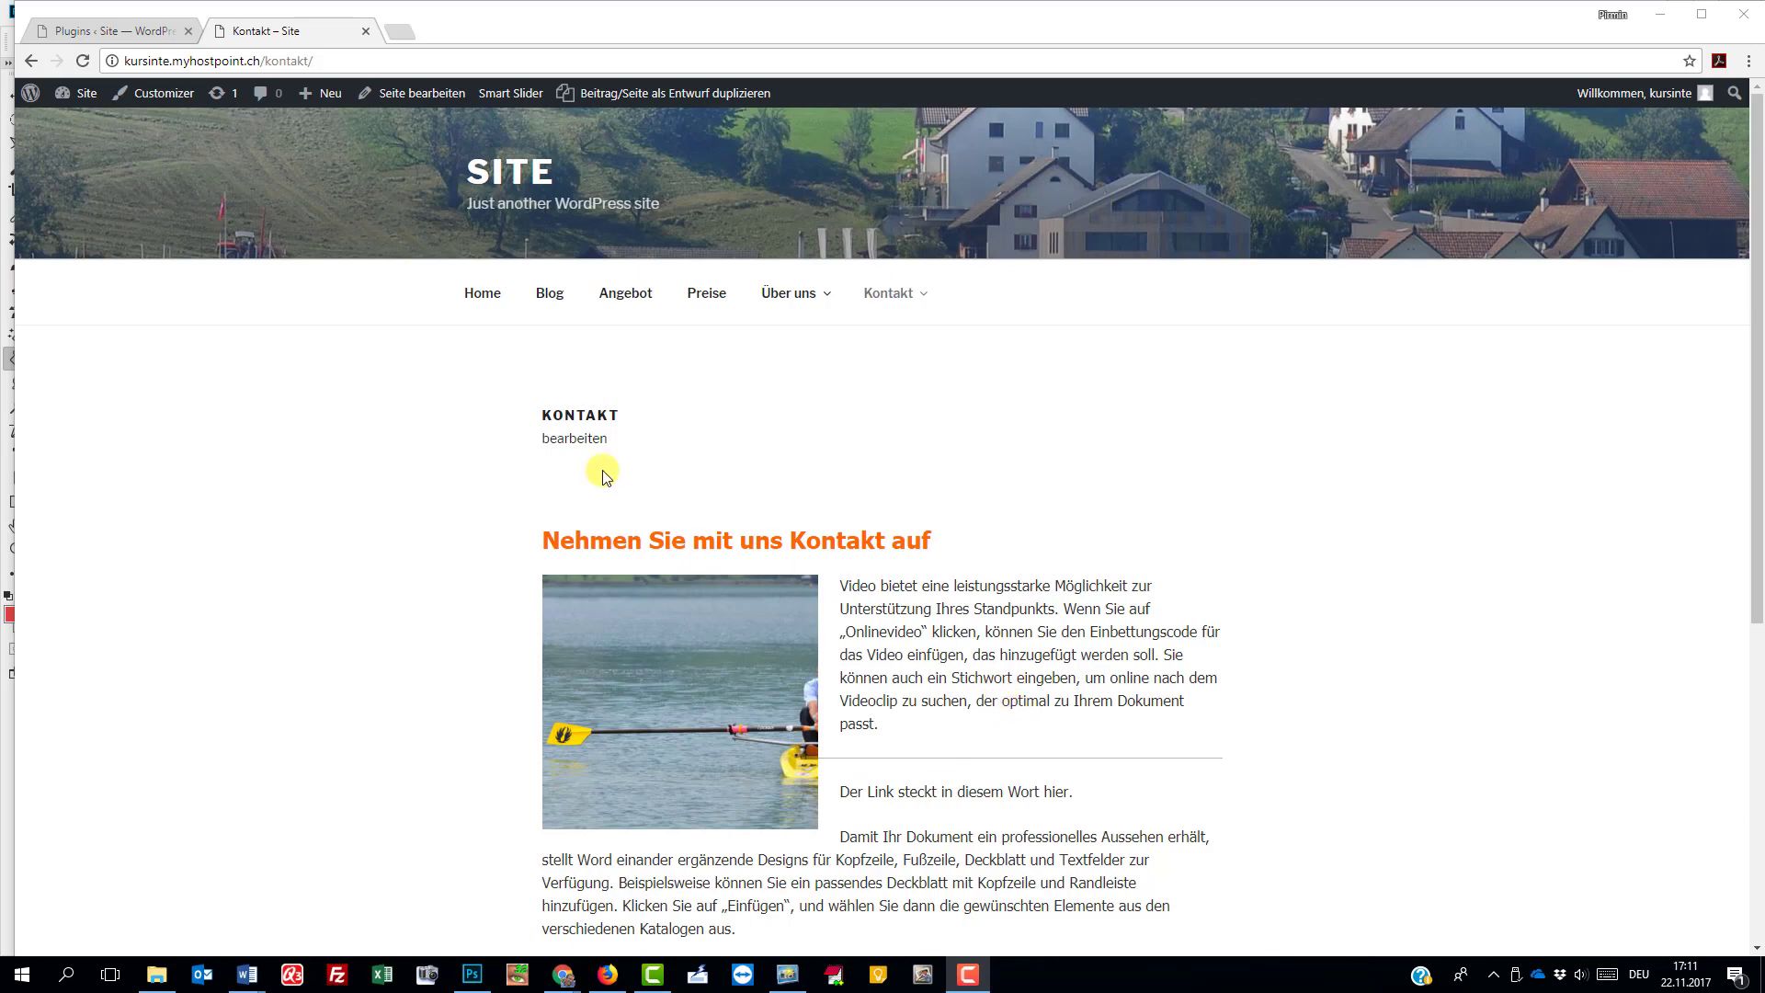
Find the Contact Form 7 plugin in the site's plugin directory, then install and activate it
{"action": "left_click", "coordinate": [92, 99]}
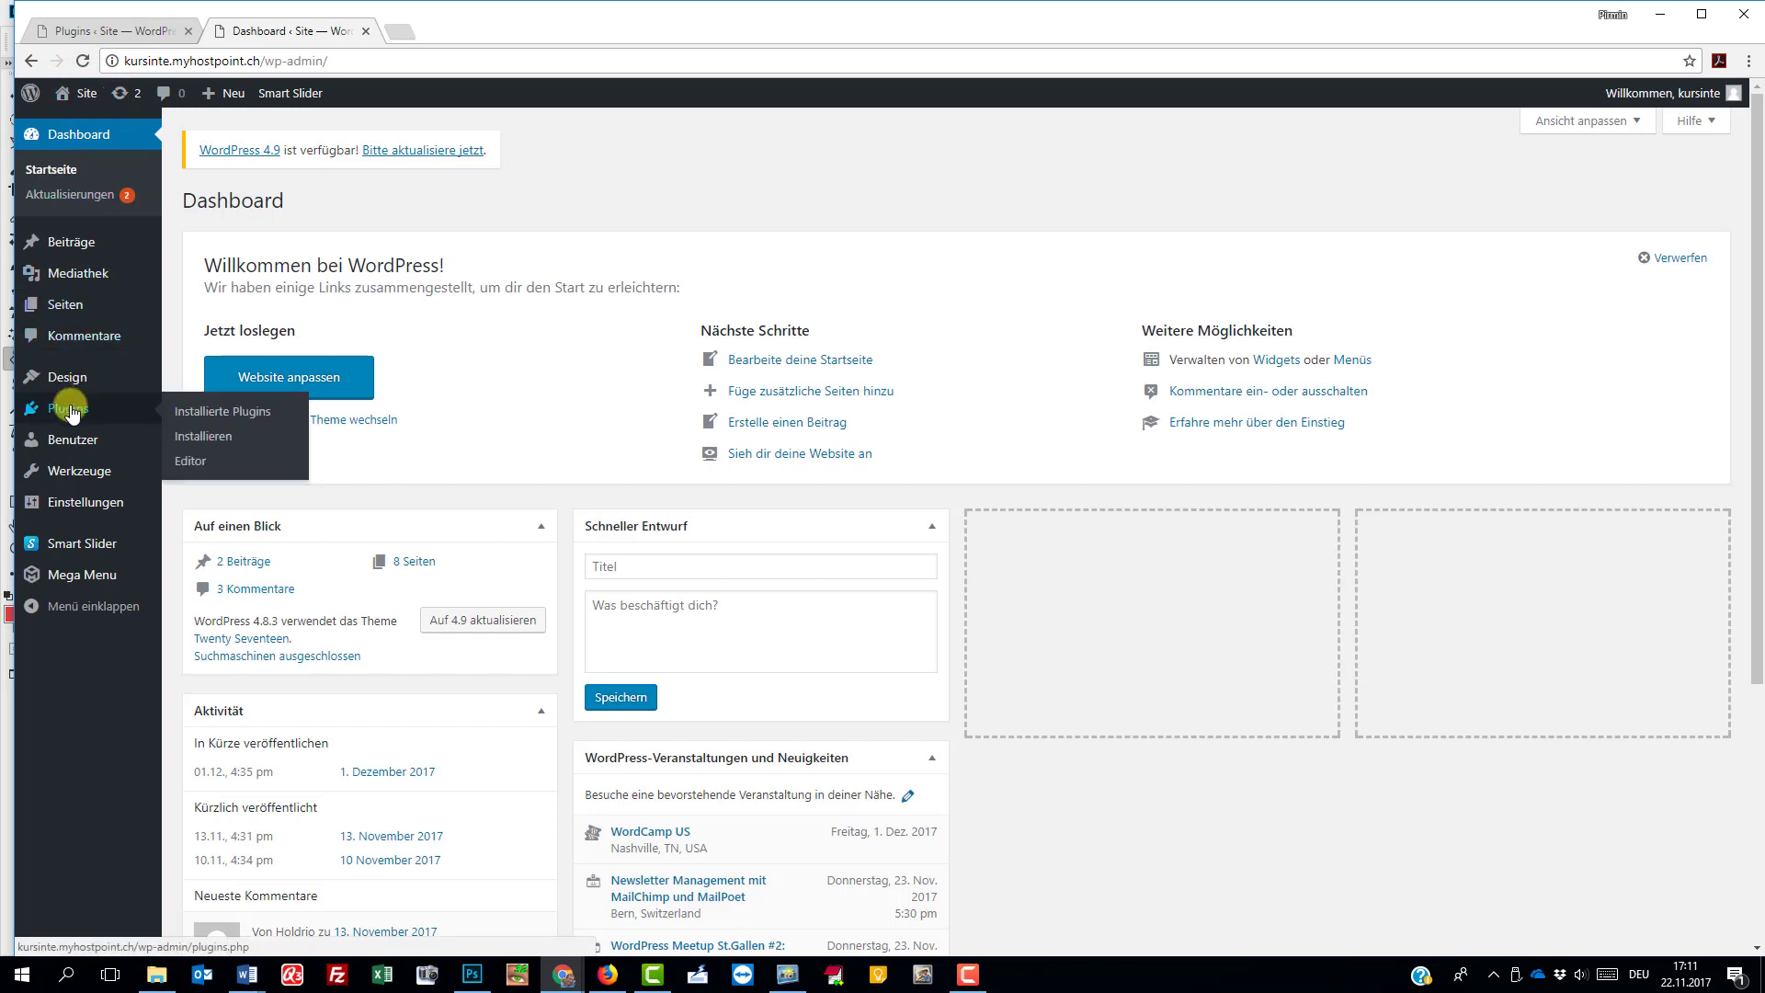
{"action": "left_click", "coordinate": [71, 410]}
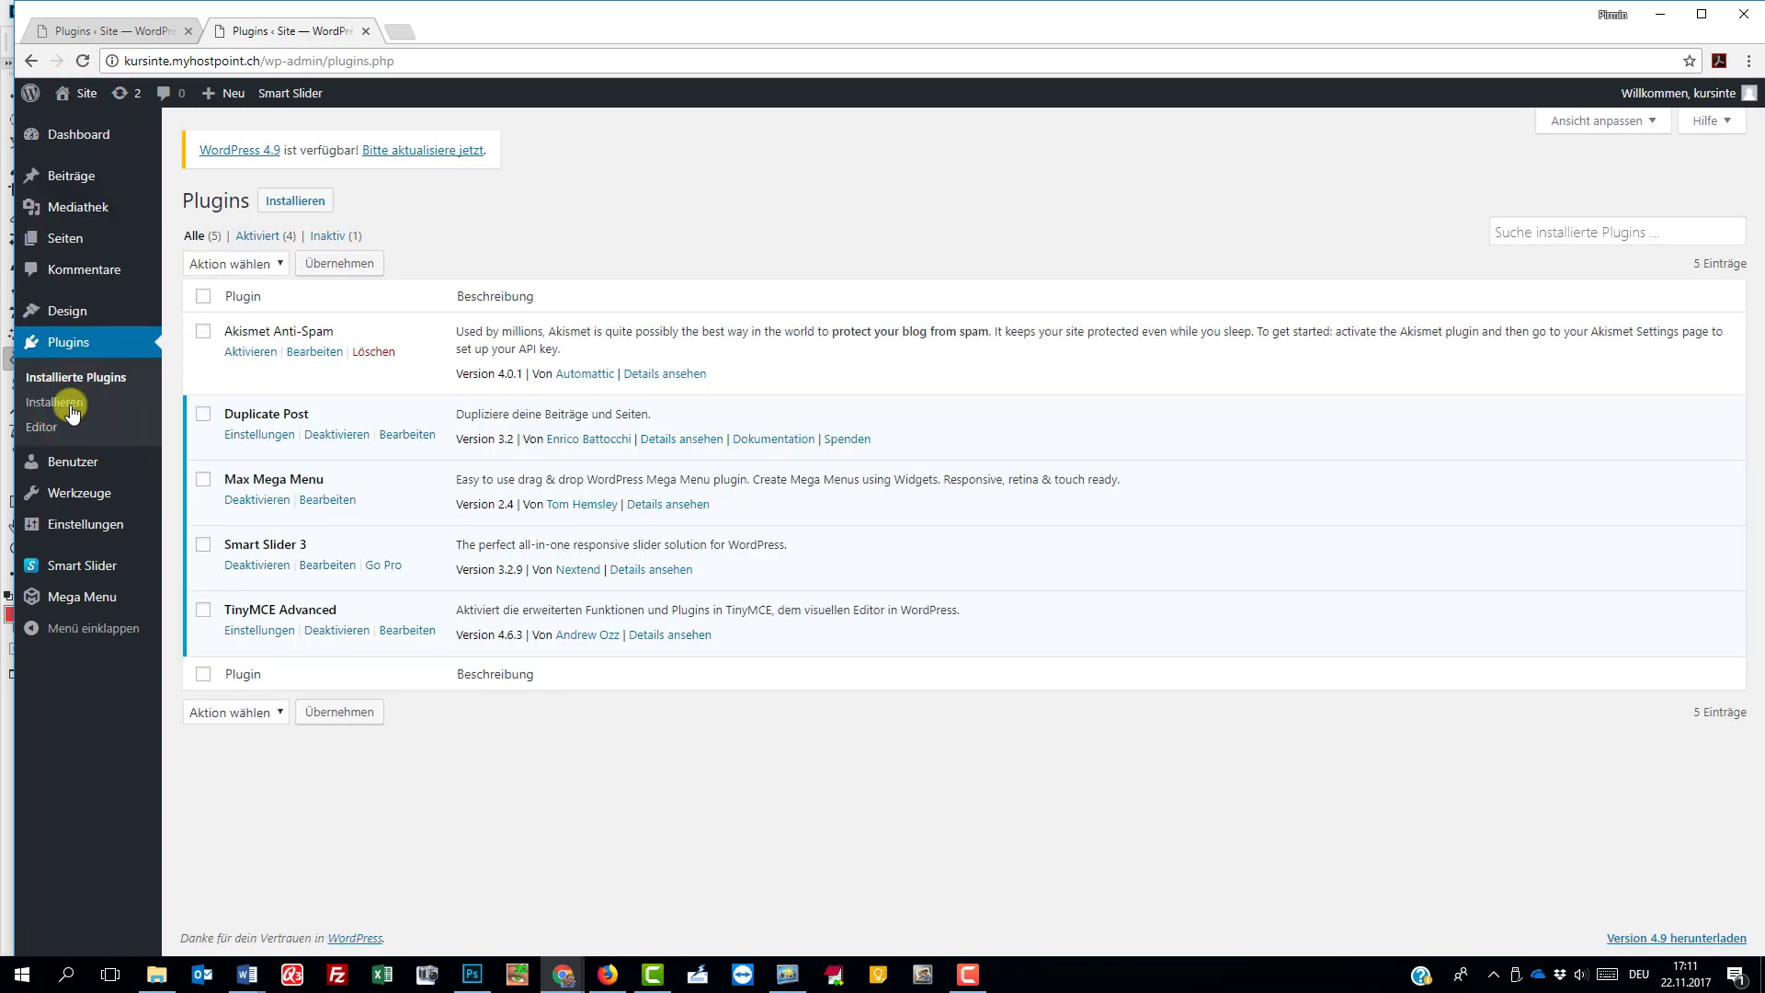
{"action": "left_click", "coordinate": [296, 202]}
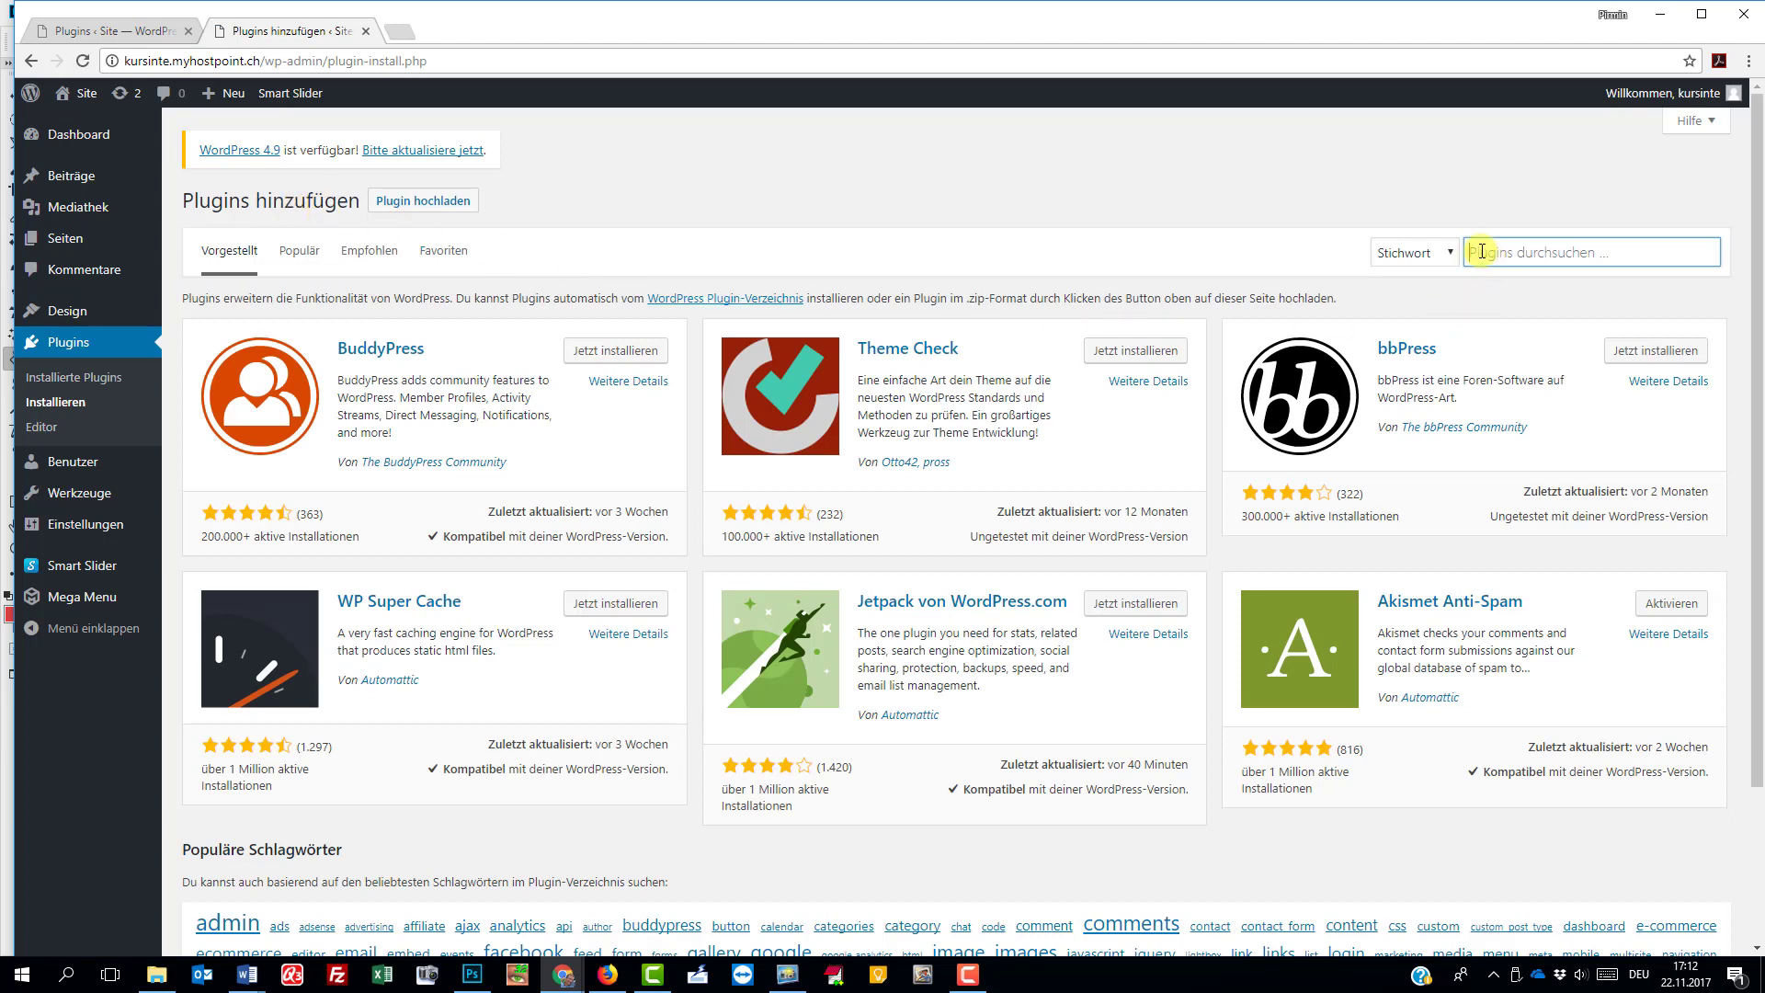
{"action": "type", "text": "Contact Form 7"}
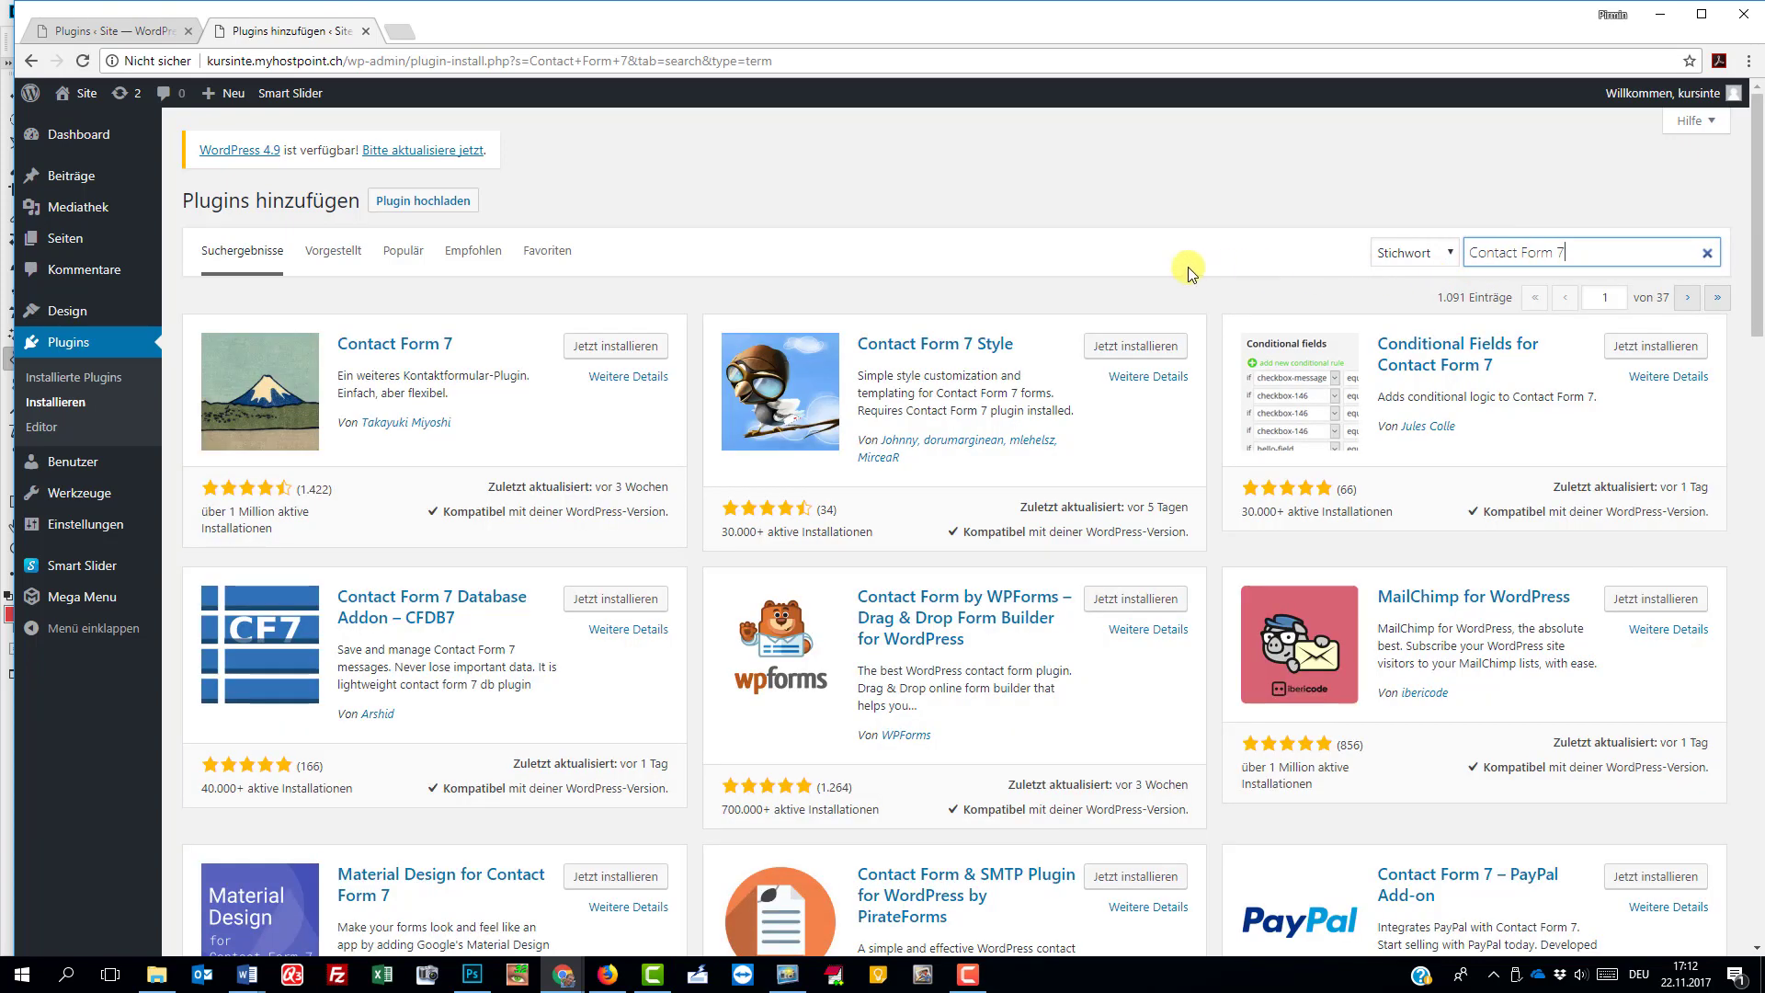
{"action": "left_click", "coordinate": [598, 349]}
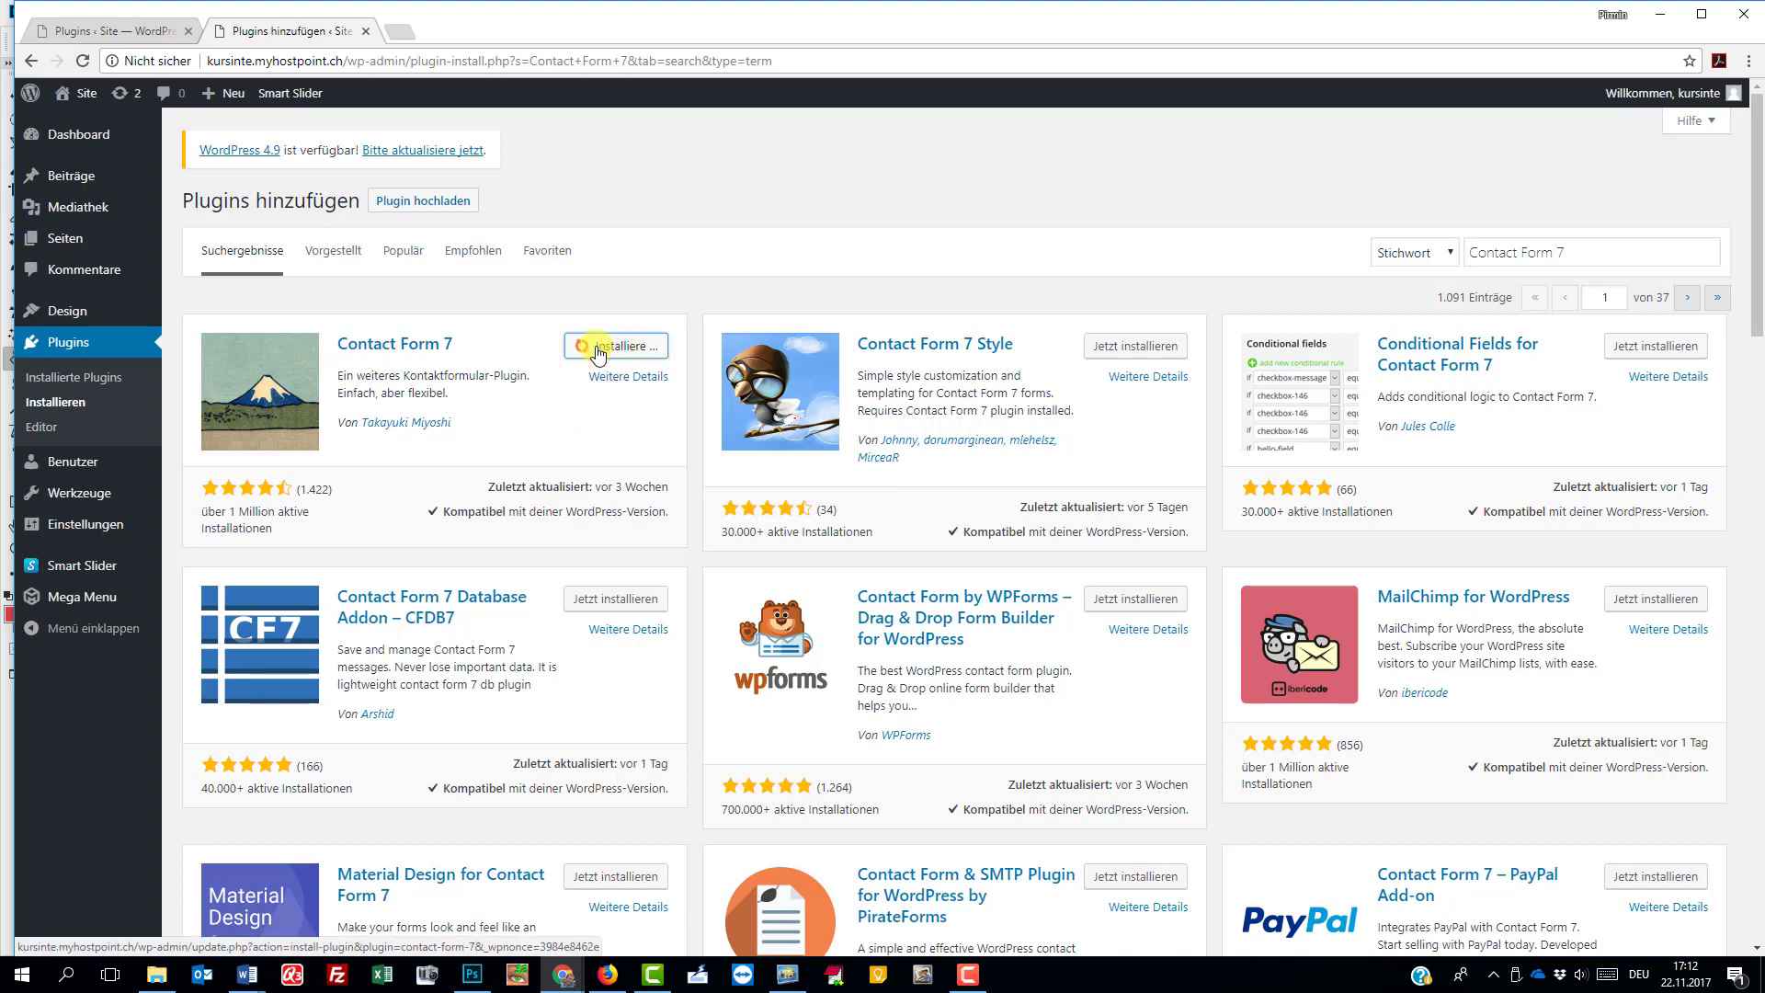
{"action": "left_click", "coordinate": [615, 348]}
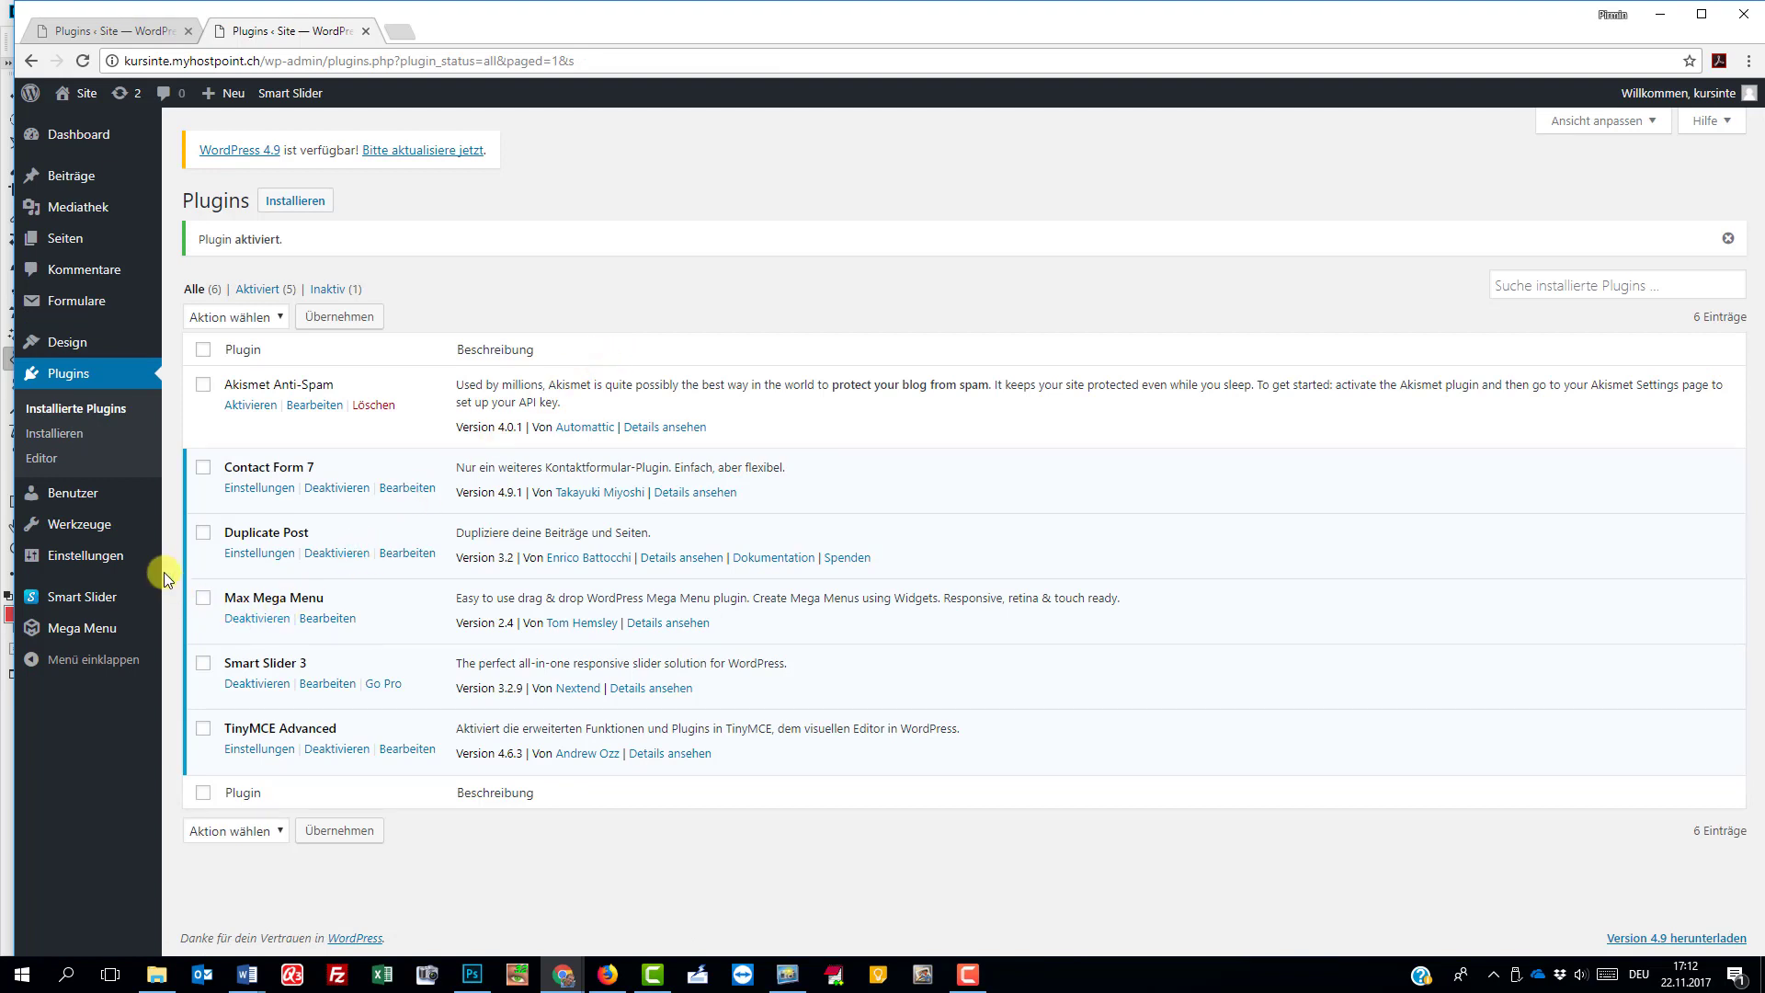
Open the existing form Kontaktformular 1 for editing and rename it to Kontakt
{"action": "mouse_move", "coordinate": [79, 305]}
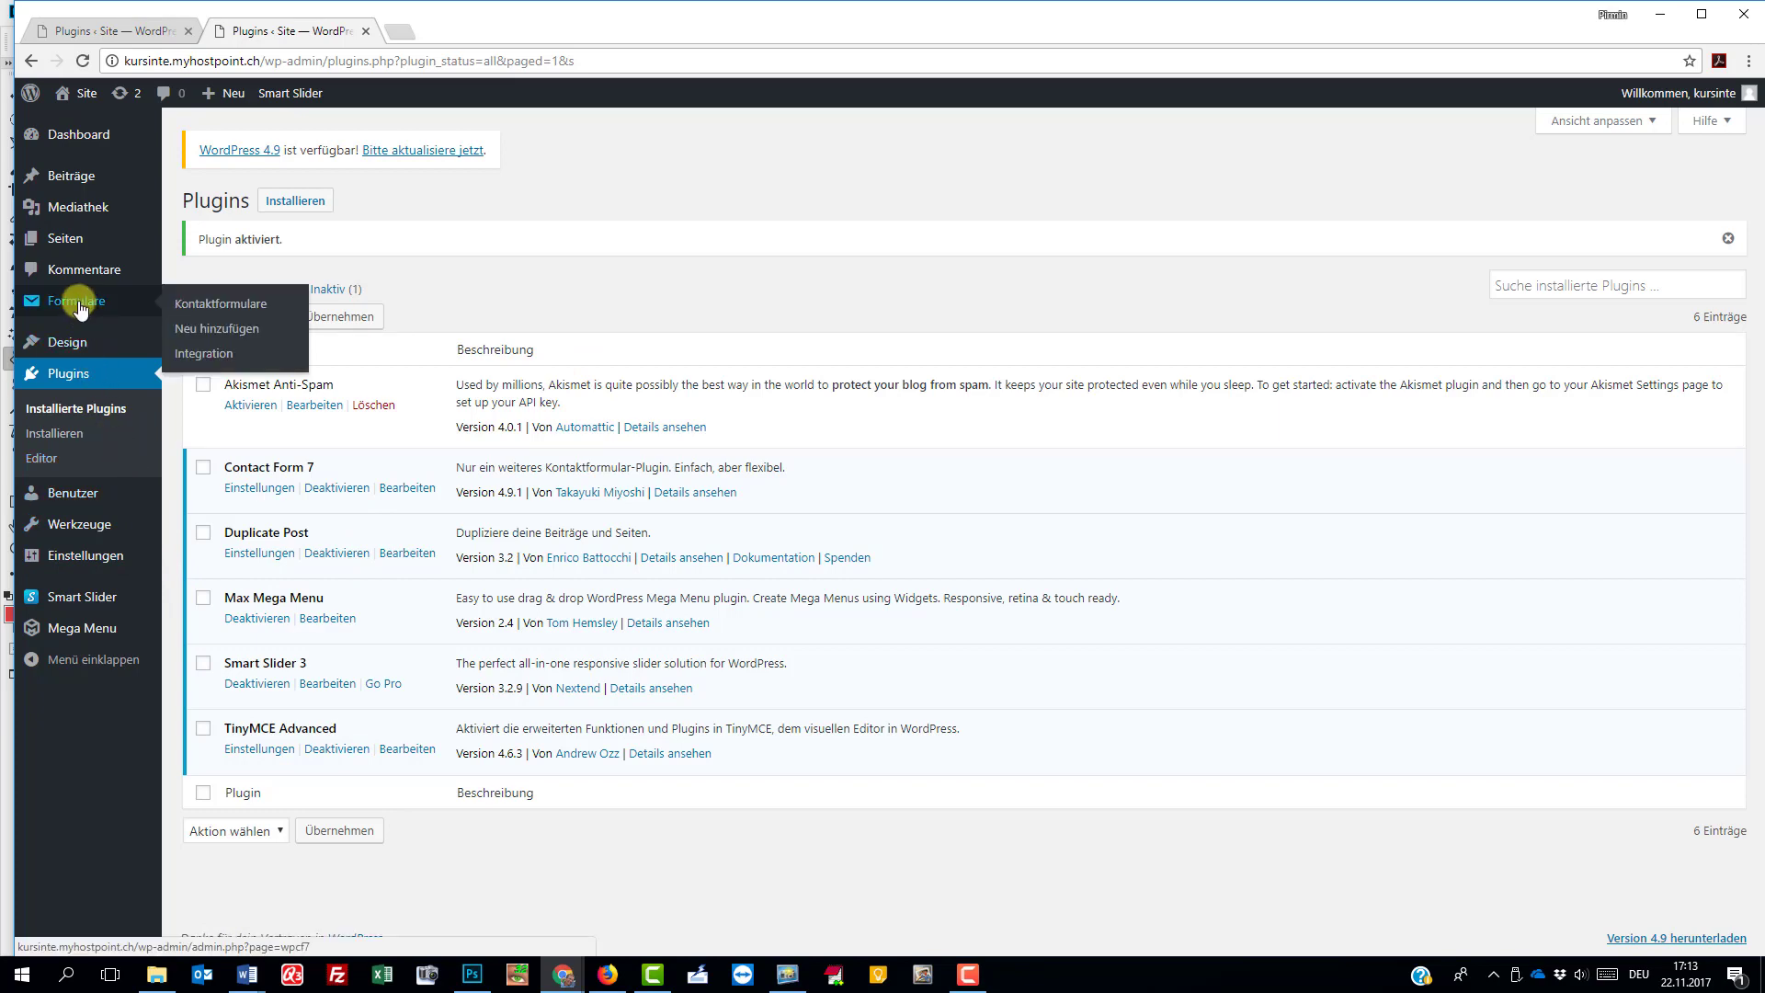
{"action": "left_click", "coordinate": [79, 304]}
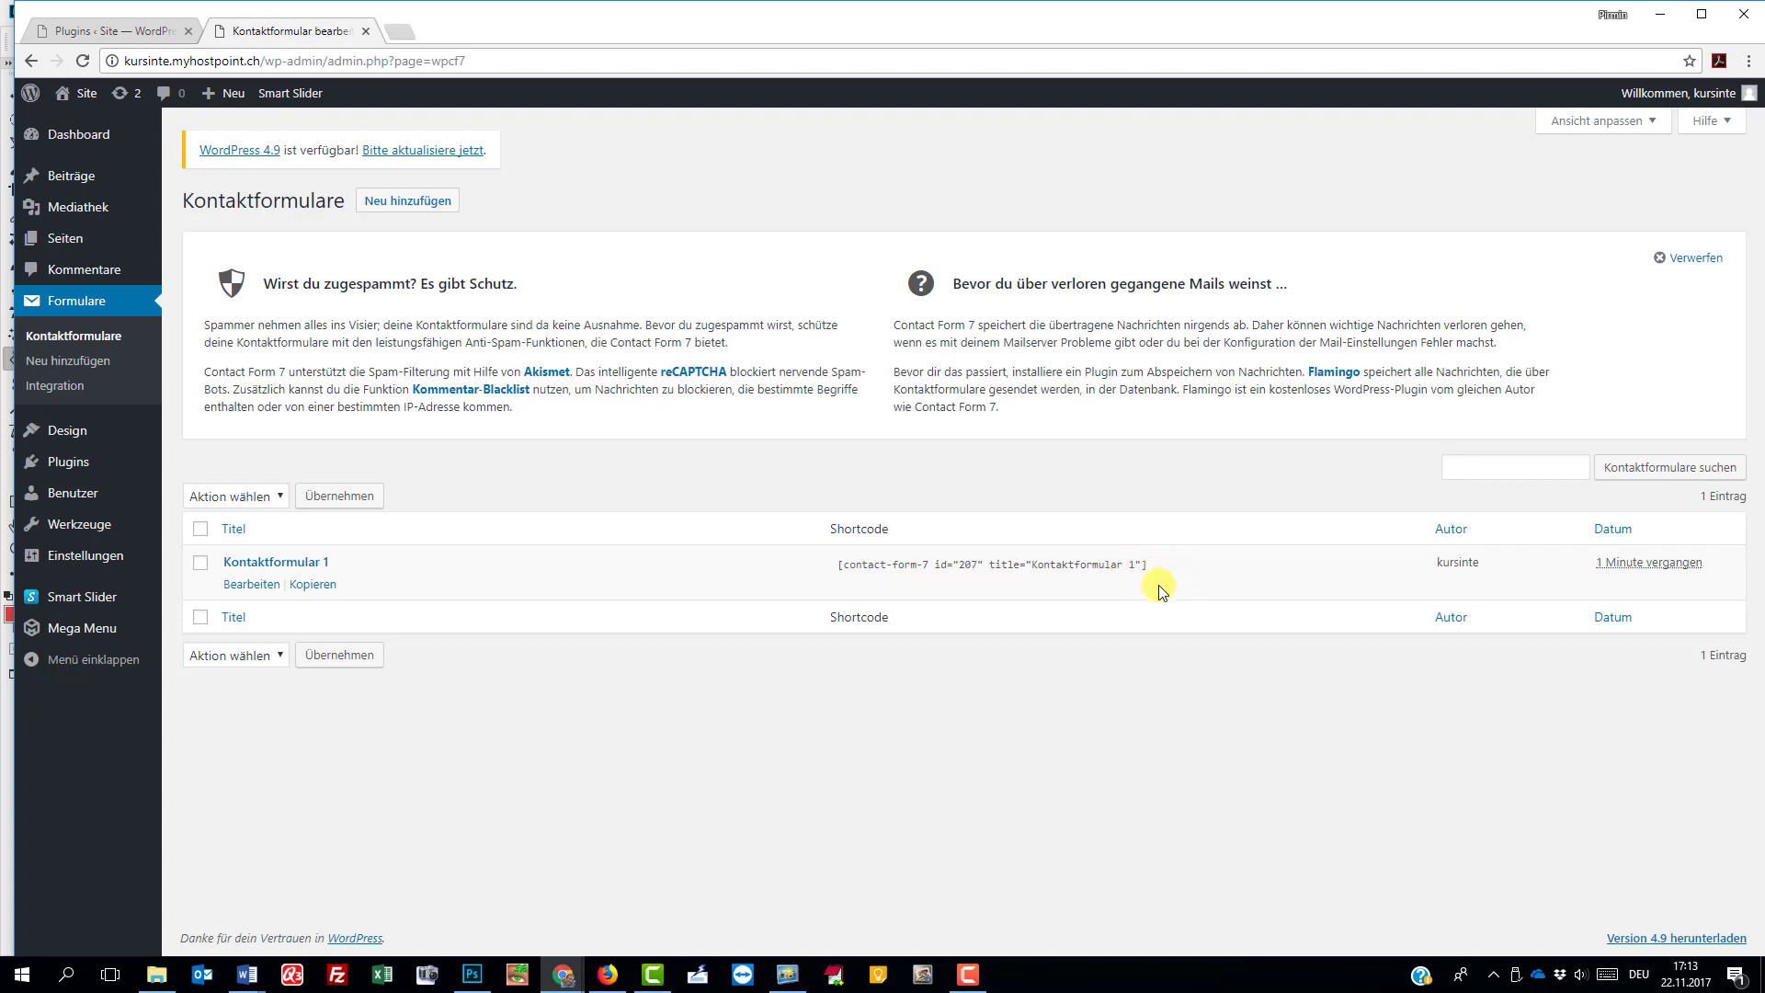
{"action": "left_click", "coordinate": [279, 563]}
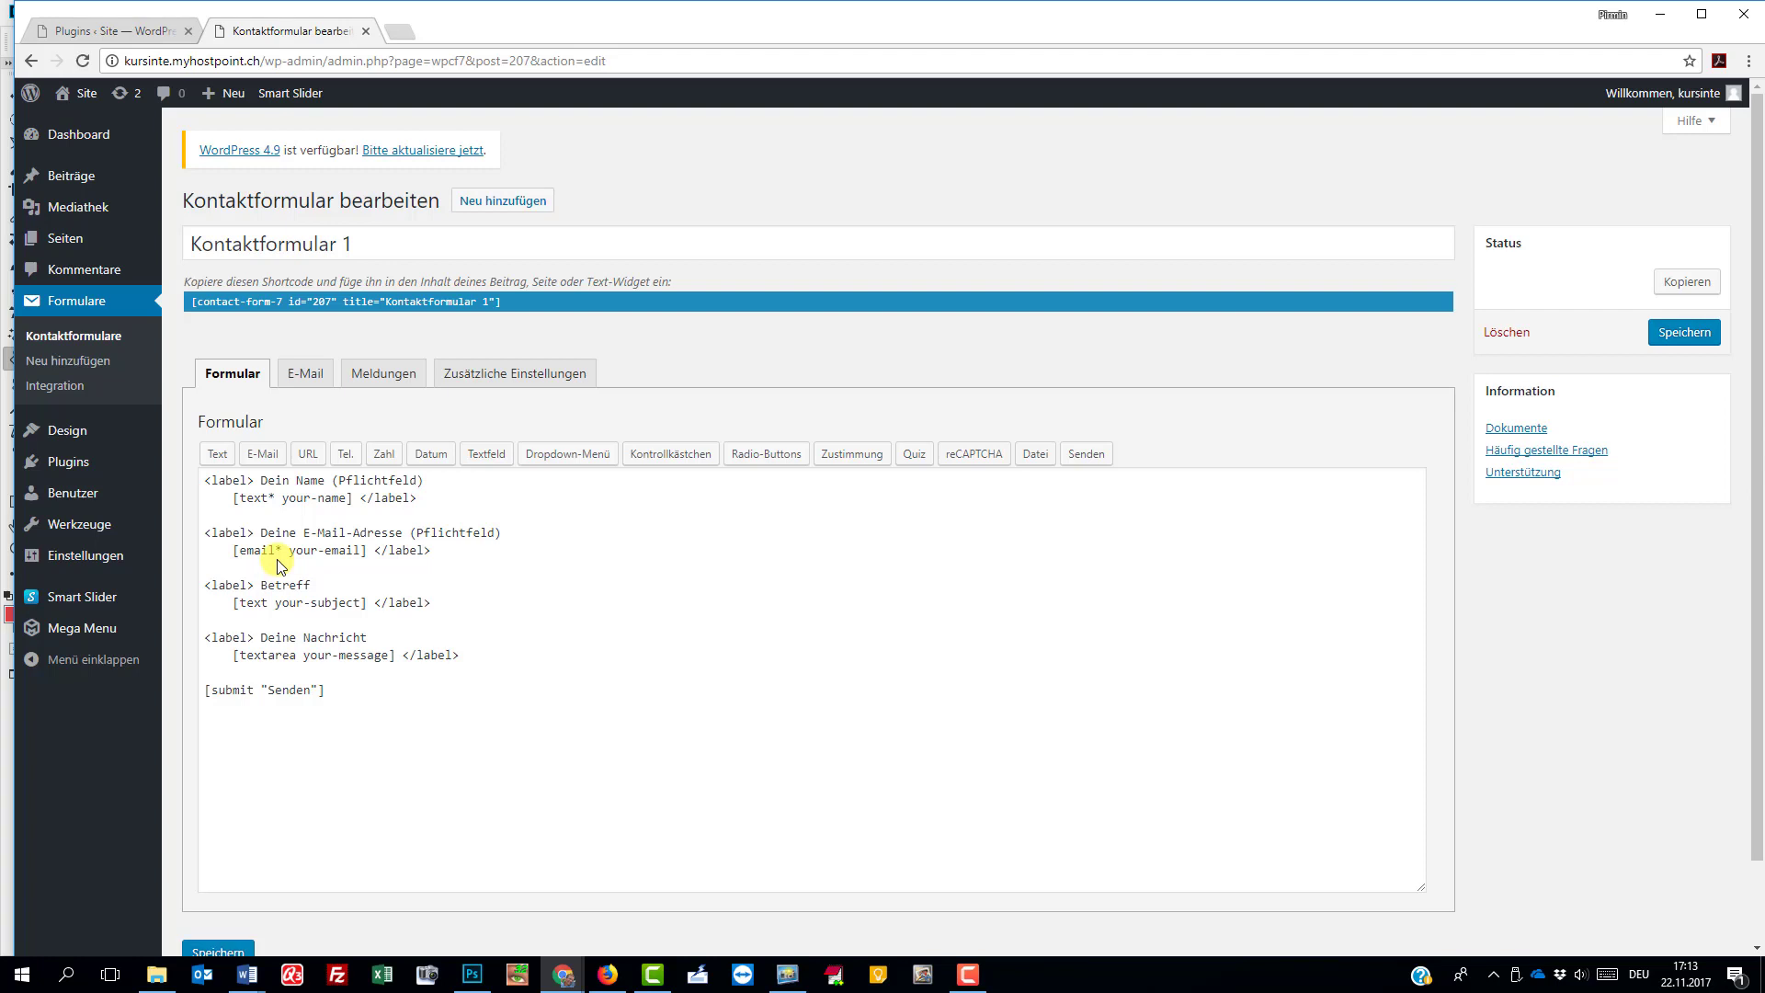
{"action": "left_click", "coordinate": [364, 248]}
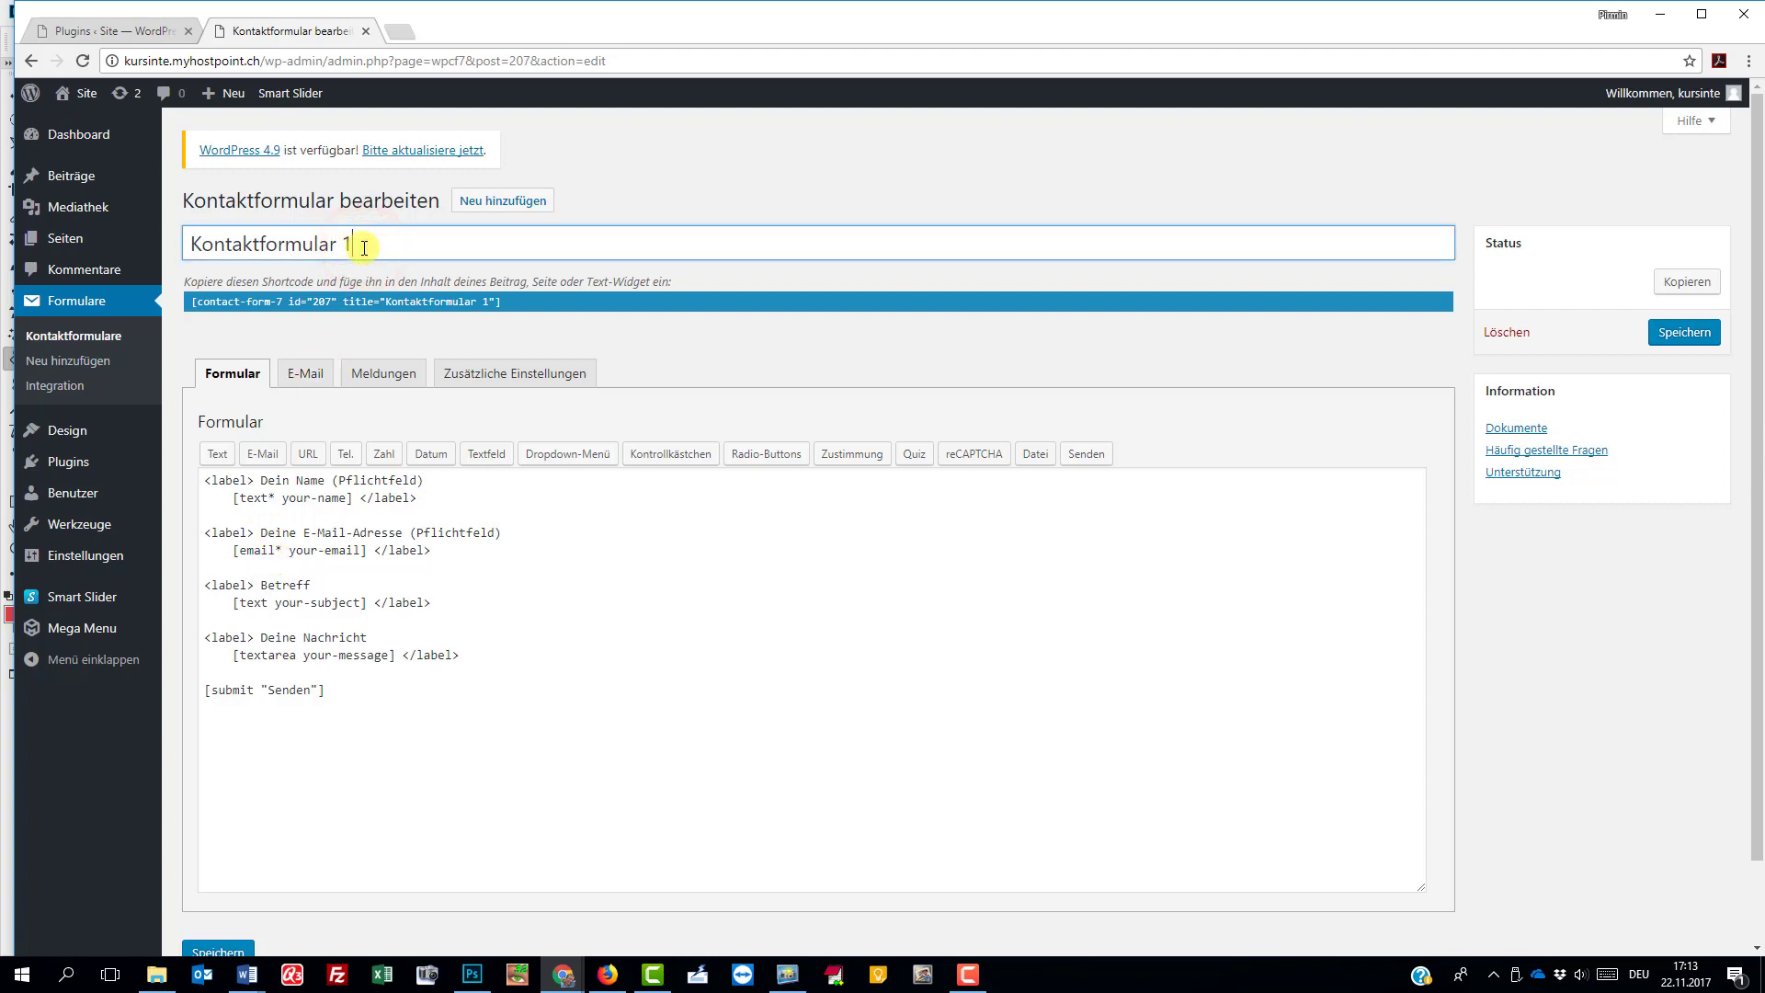
{"action": "key", "text": "BackSpace"}
{"action": "key", "text": "BackSpace"}
{"action": "key", "text": "BackSpace"}
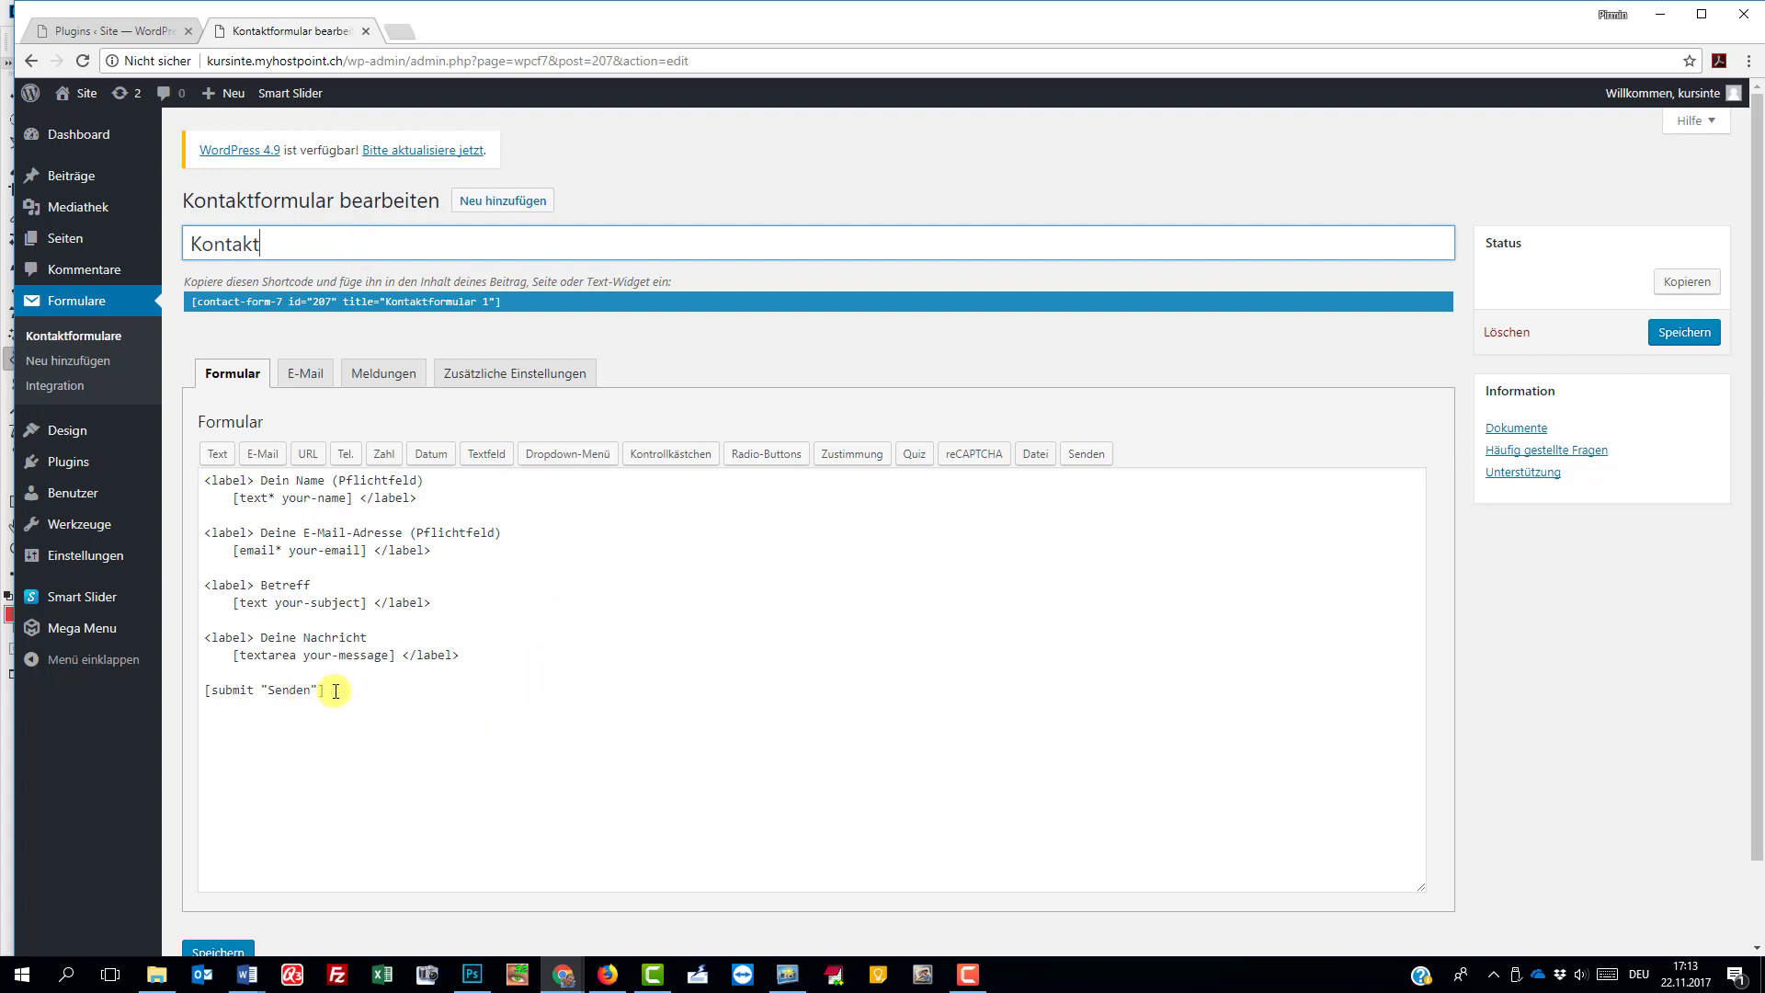
Review the Kontakt form's field template and its e-mail settings, and save the form
{"action": "left_click_drag", "start_coordinate": [340, 701], "coordinate": [202, 480]}
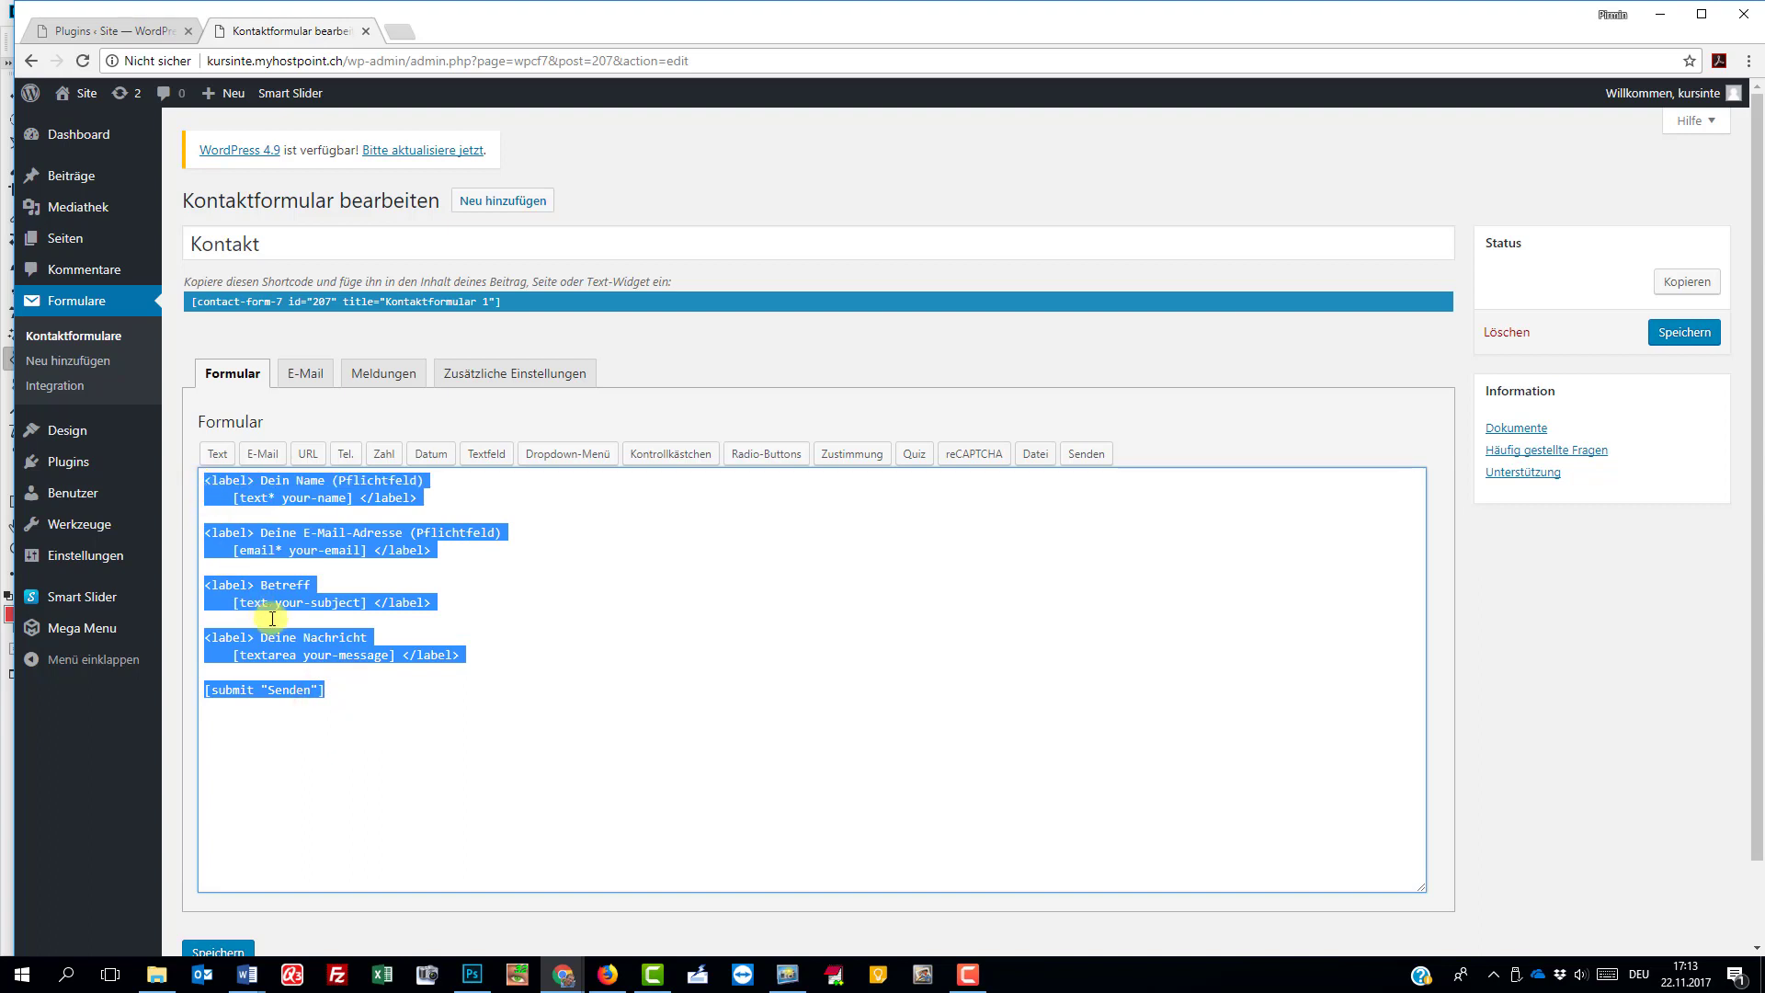
{"action": "right_click", "coordinate": [323, 727]}
{"action": "left_click", "coordinate": [309, 688]}
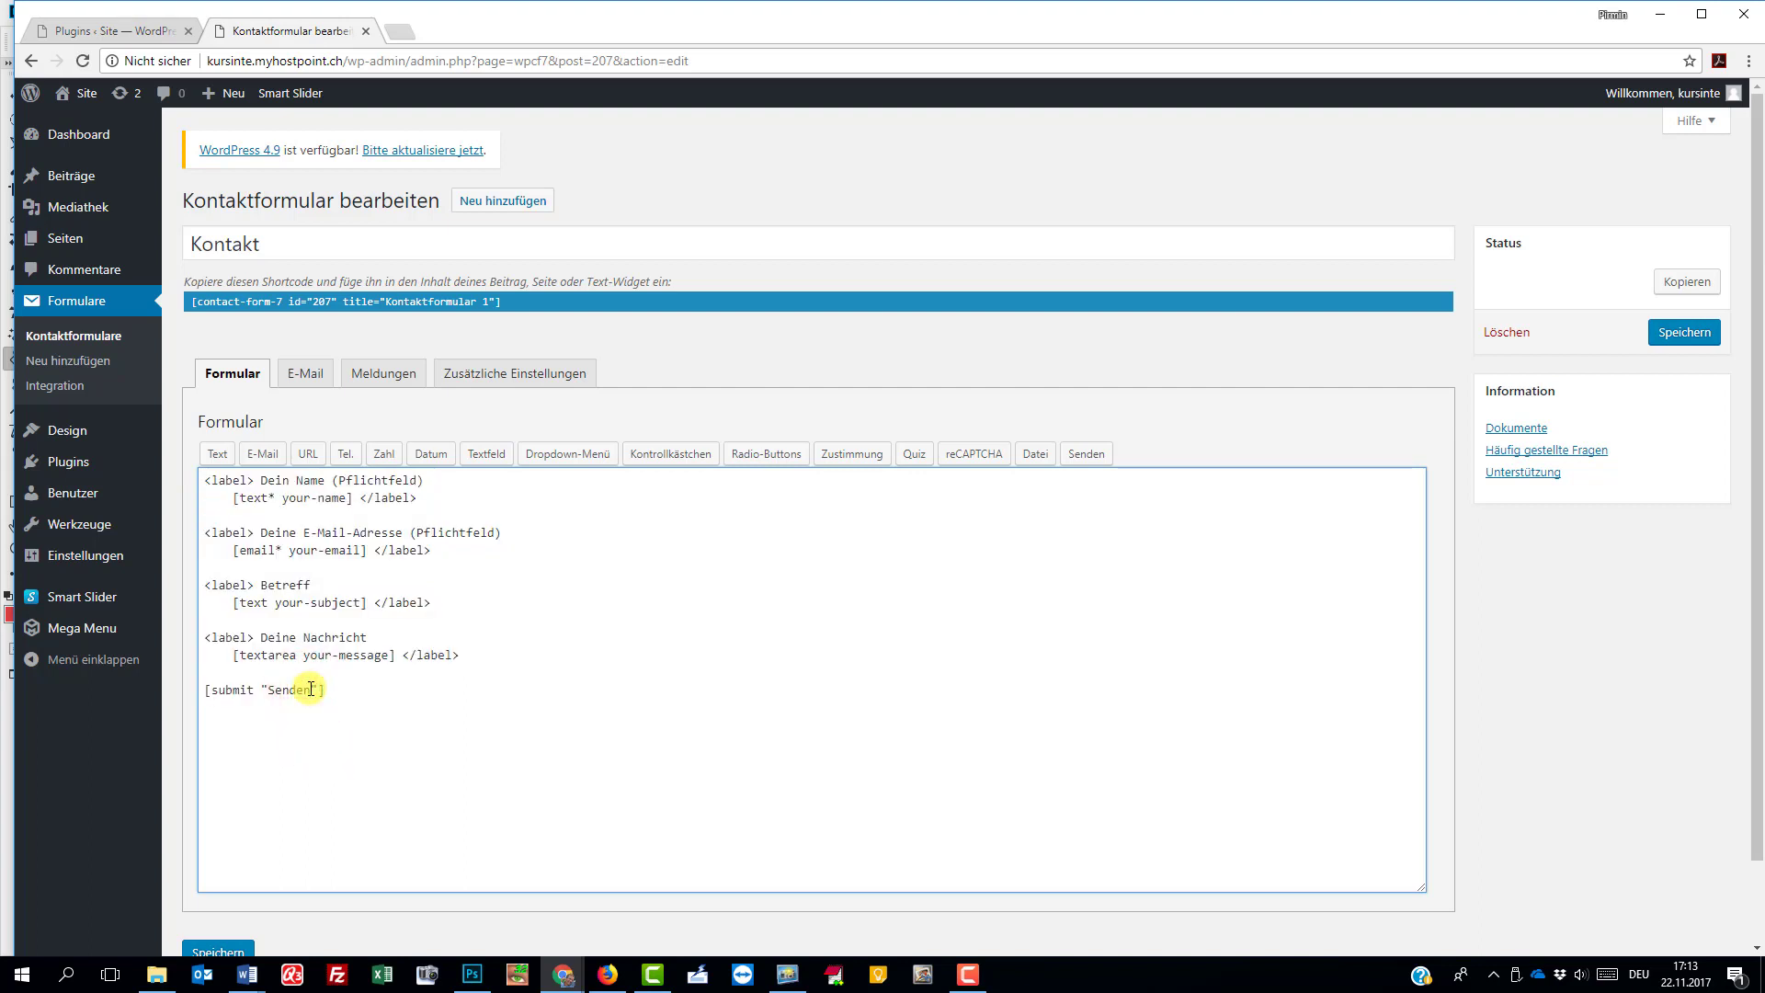
{"action": "left_click", "coordinate": [304, 377]}
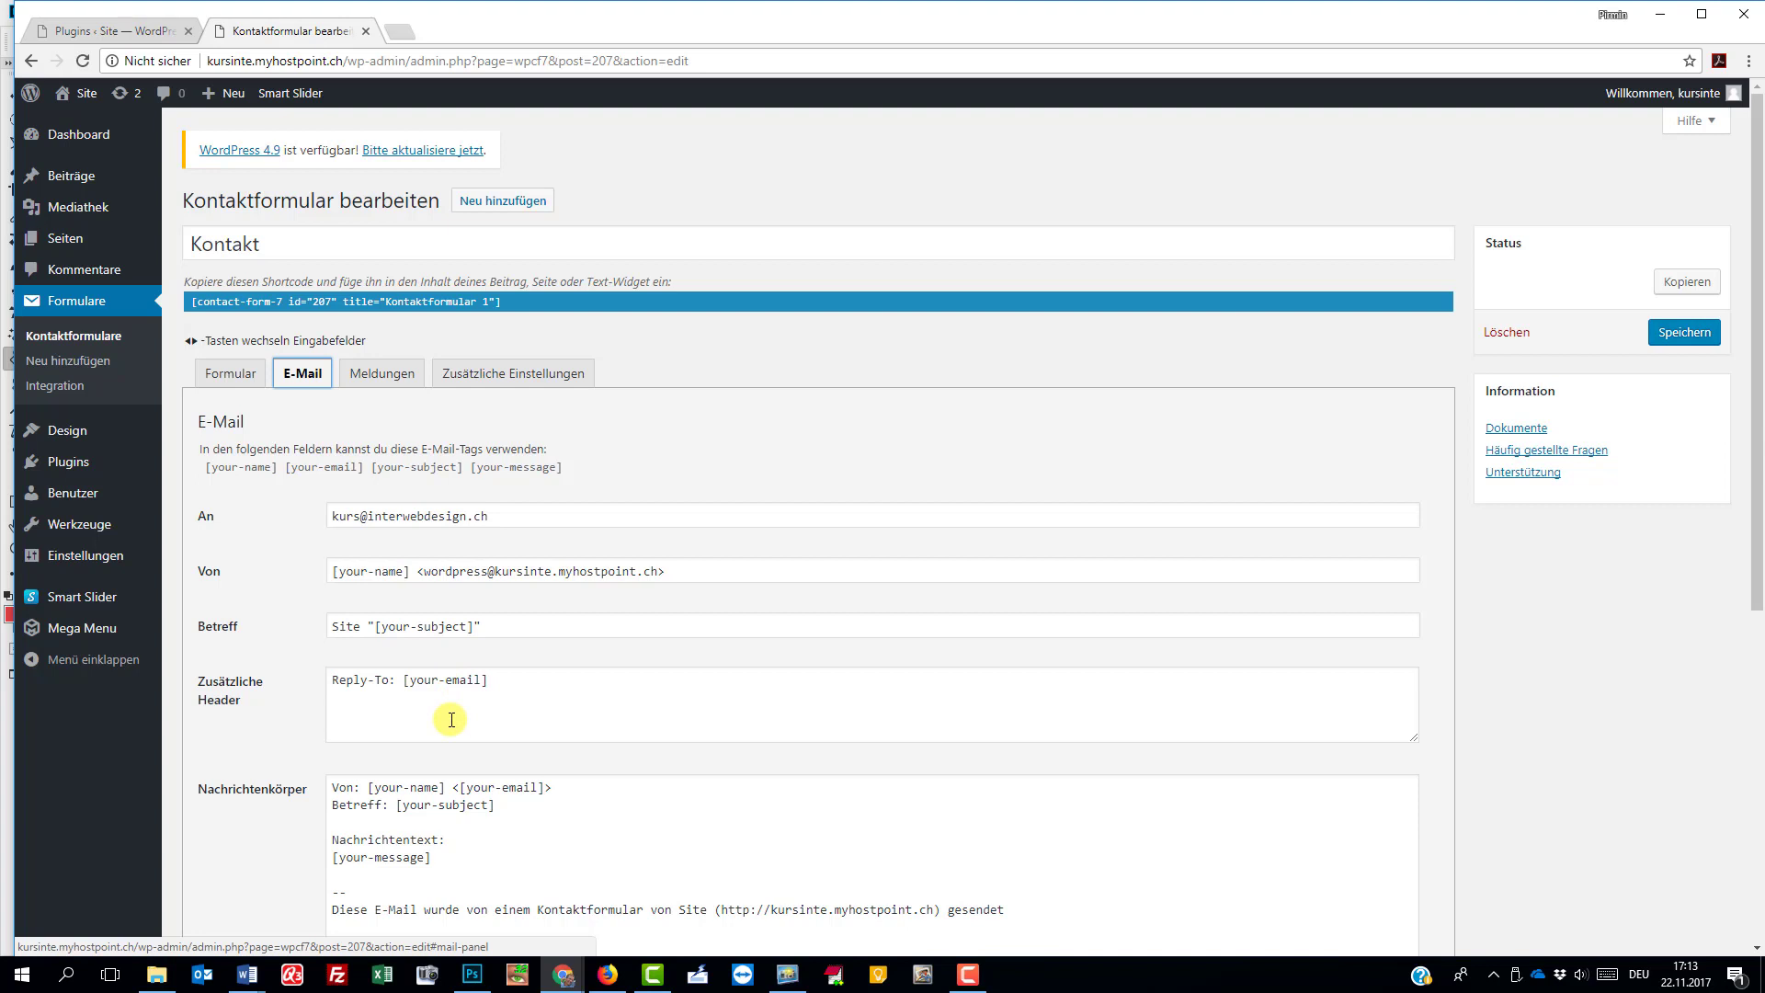
{"action": "scroll", "coordinate": [451, 720], "scroll_direction": "down", "scroll_amount": 2}
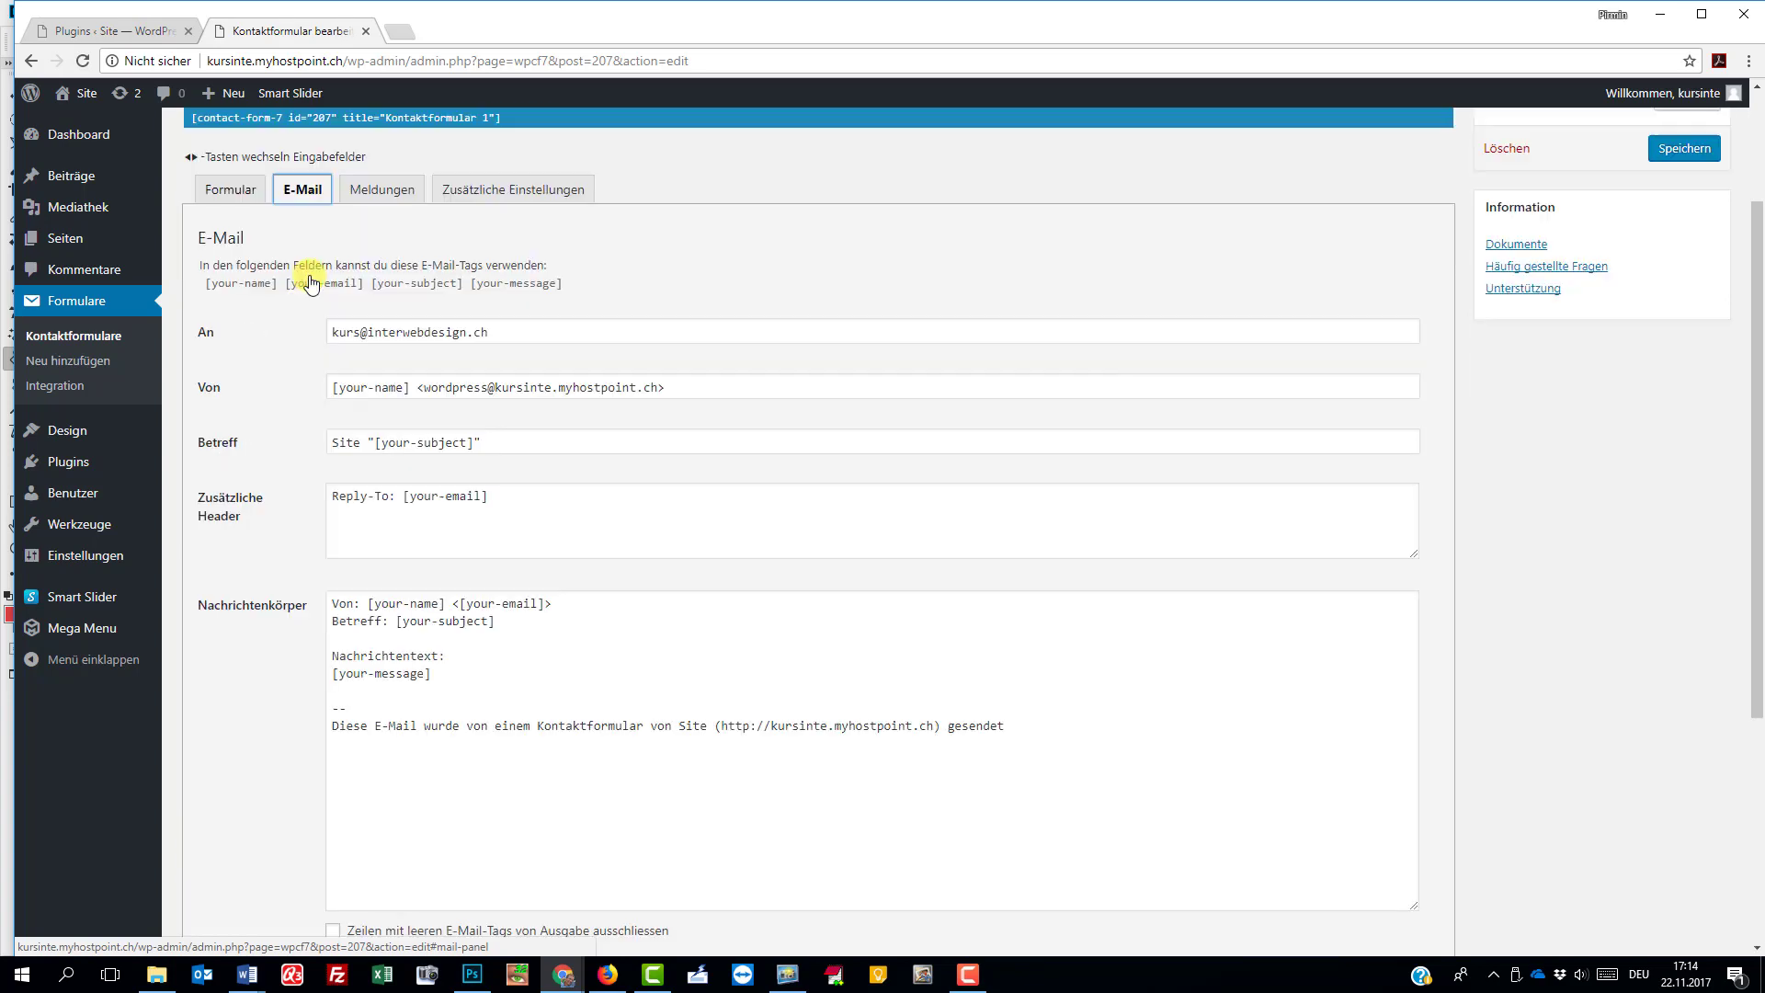
{"action": "left_click", "coordinate": [225, 191]}
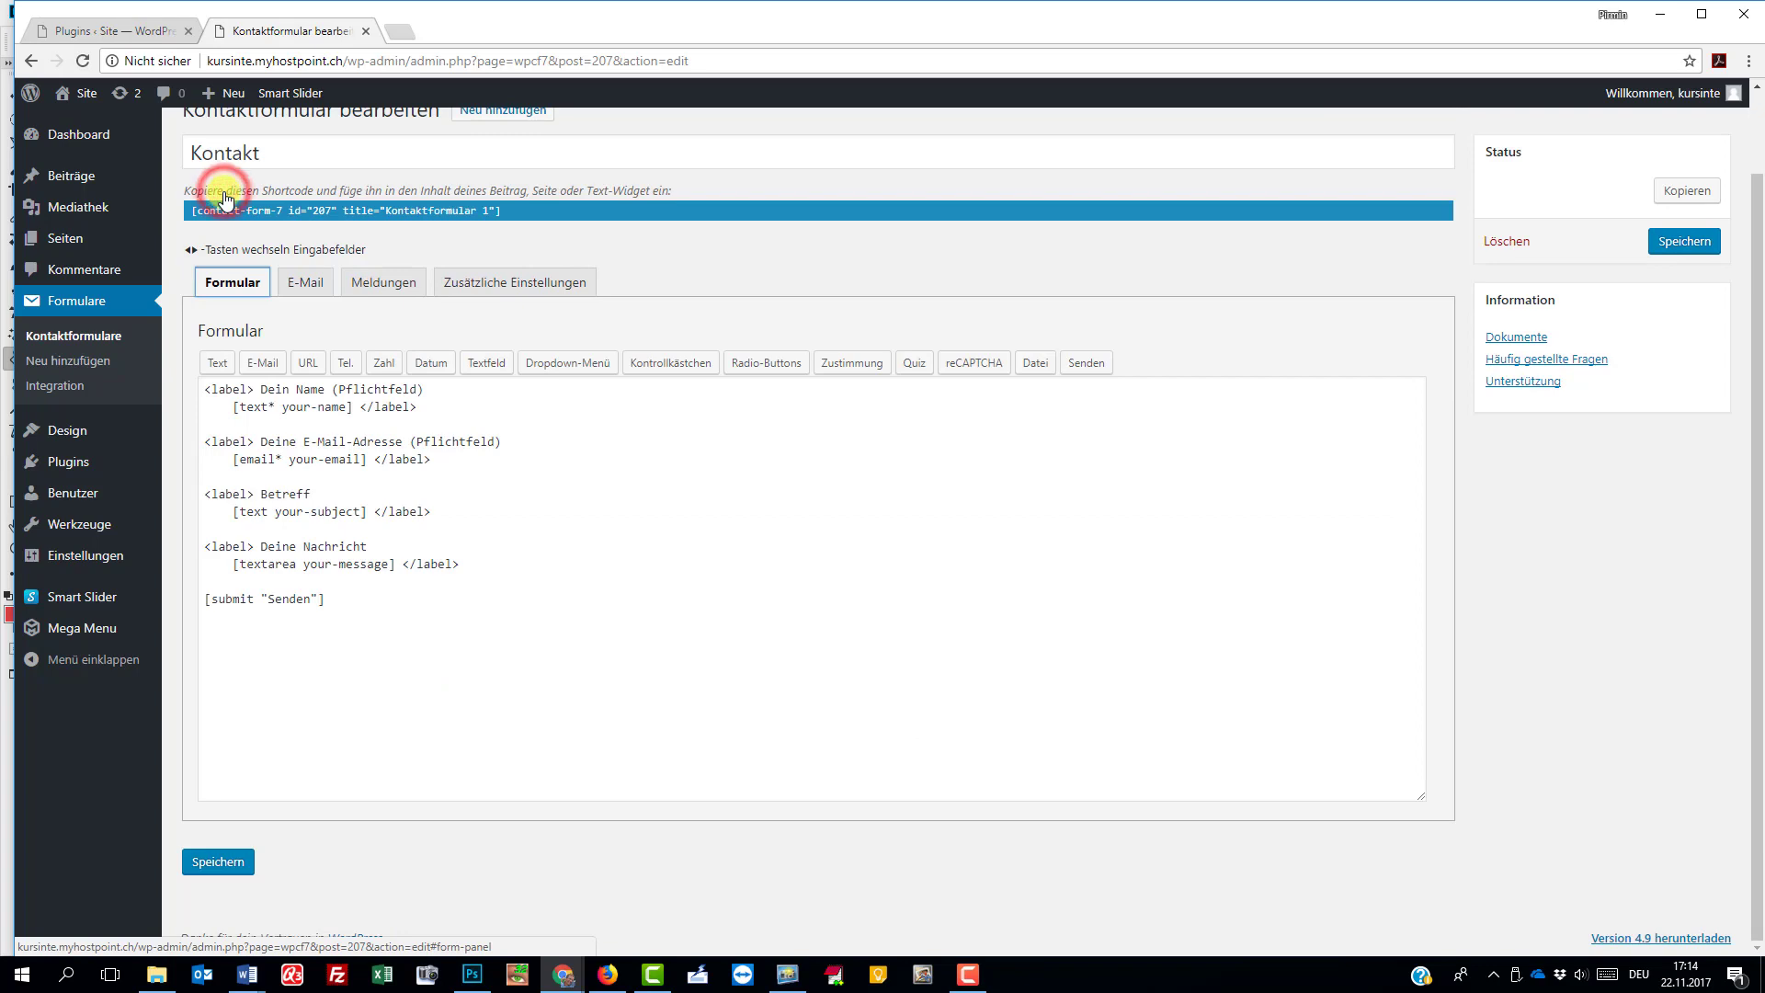
{"action": "left_click", "coordinate": [305, 283]}
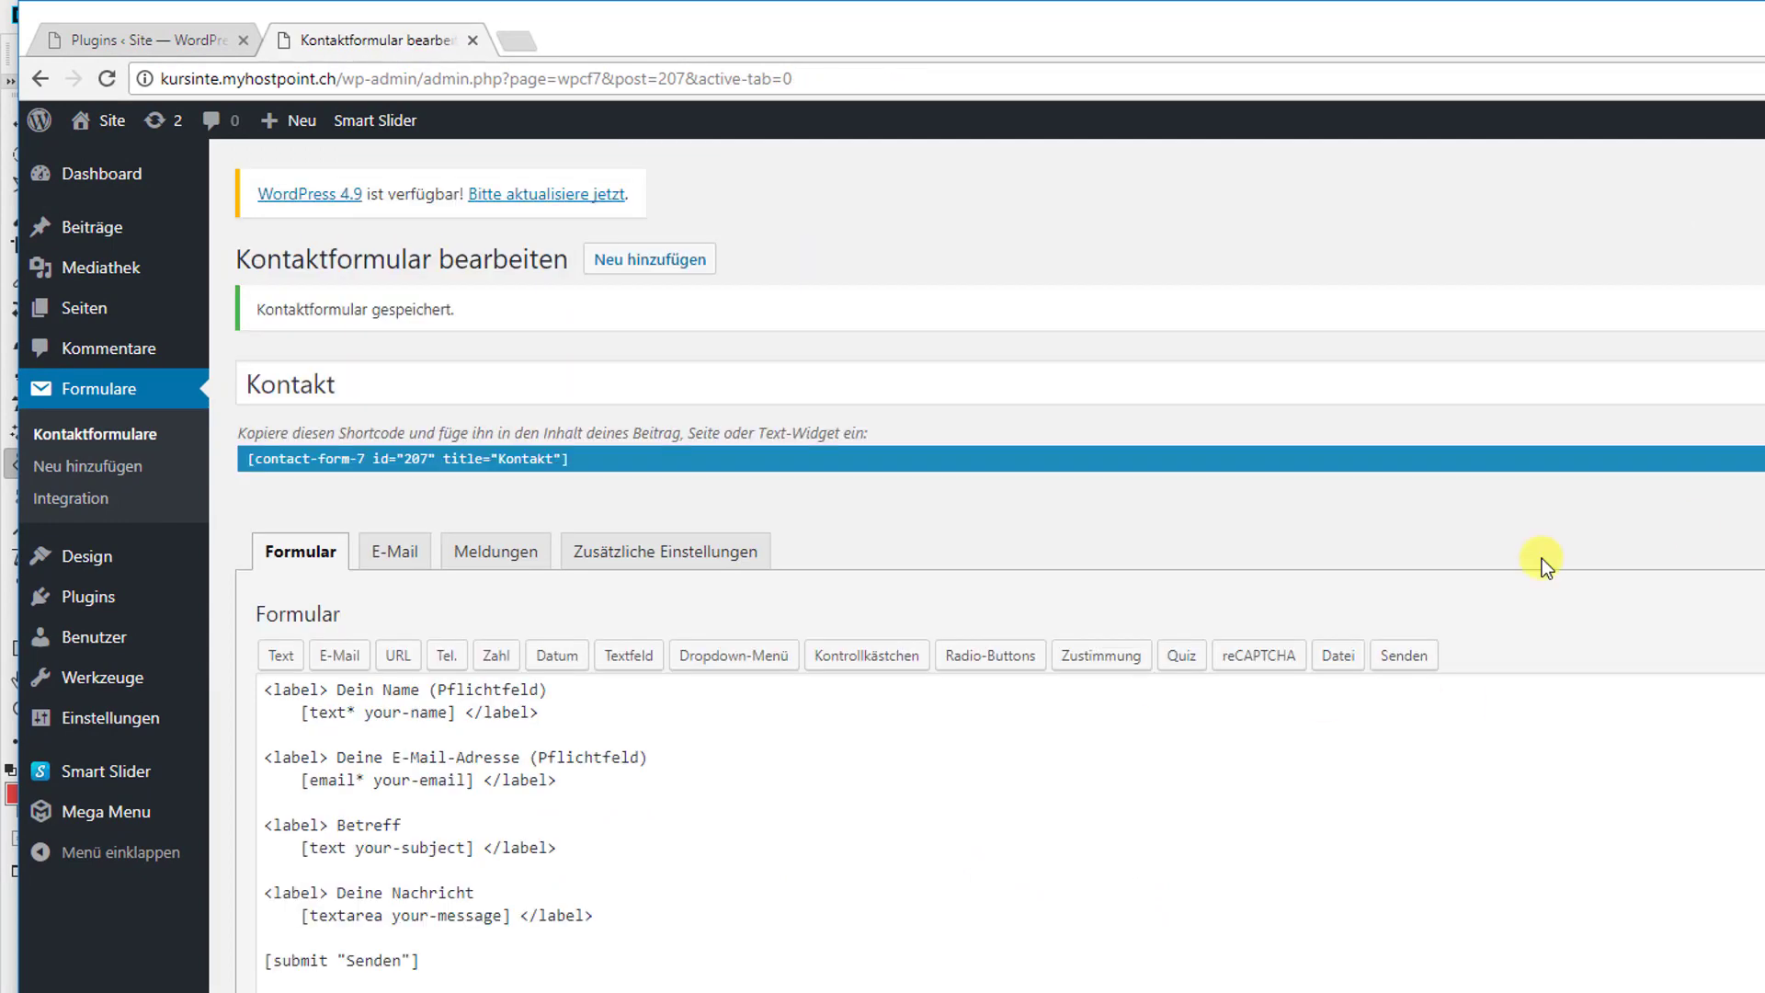
Replace the text below the divider on the Kontakt page with the form's shortcode [contact-form-7 id="207" title="Kontakt"]
{"action": "left_click", "coordinate": [108, 392]}
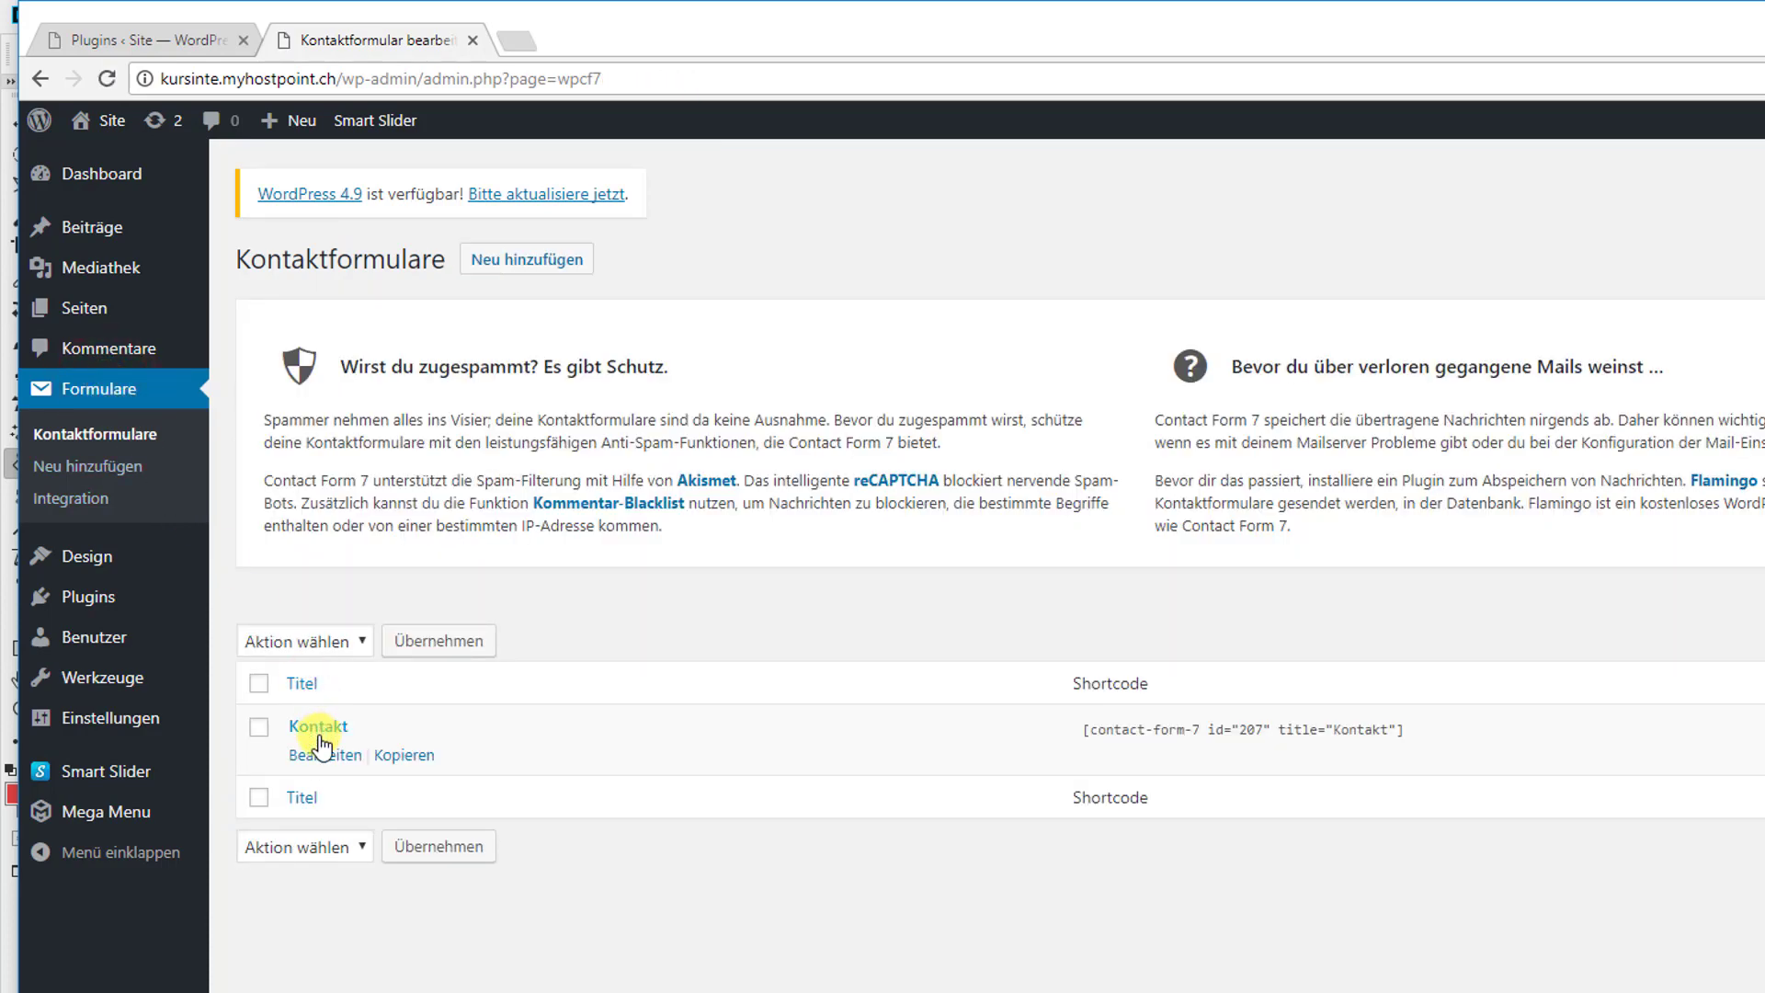
{"action": "left_click", "coordinate": [1221, 726]}
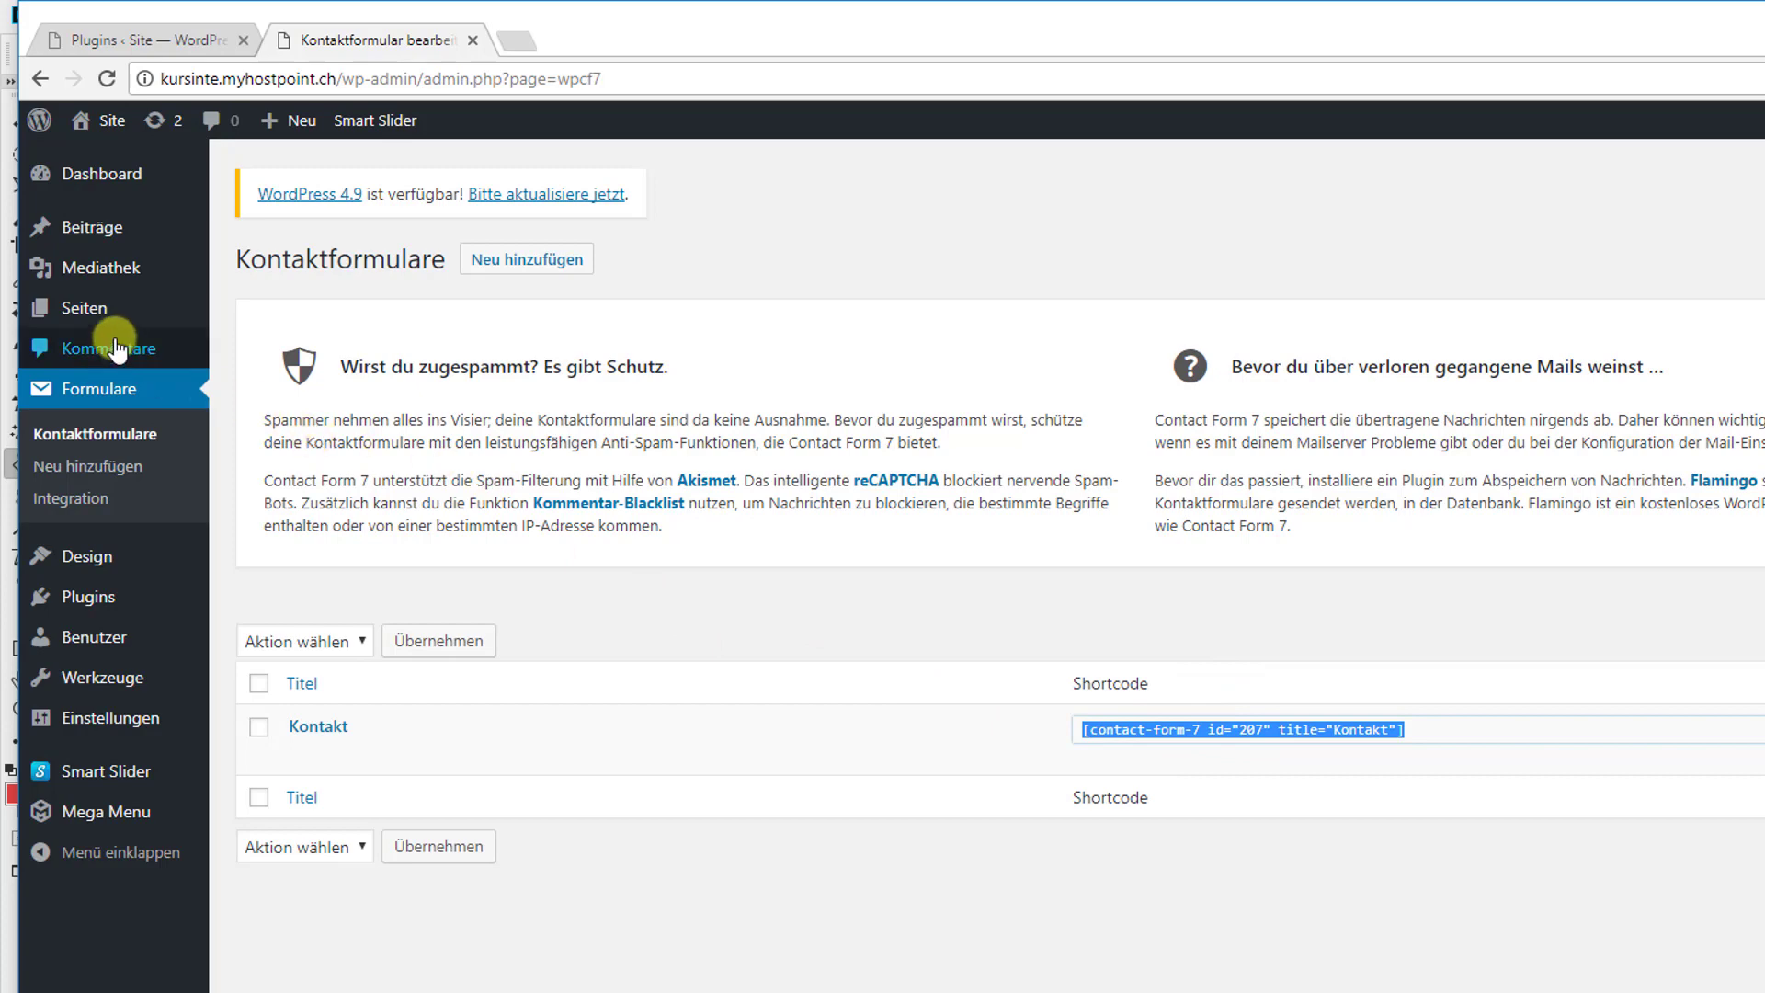
{"action": "left_click", "coordinate": [101, 313]}
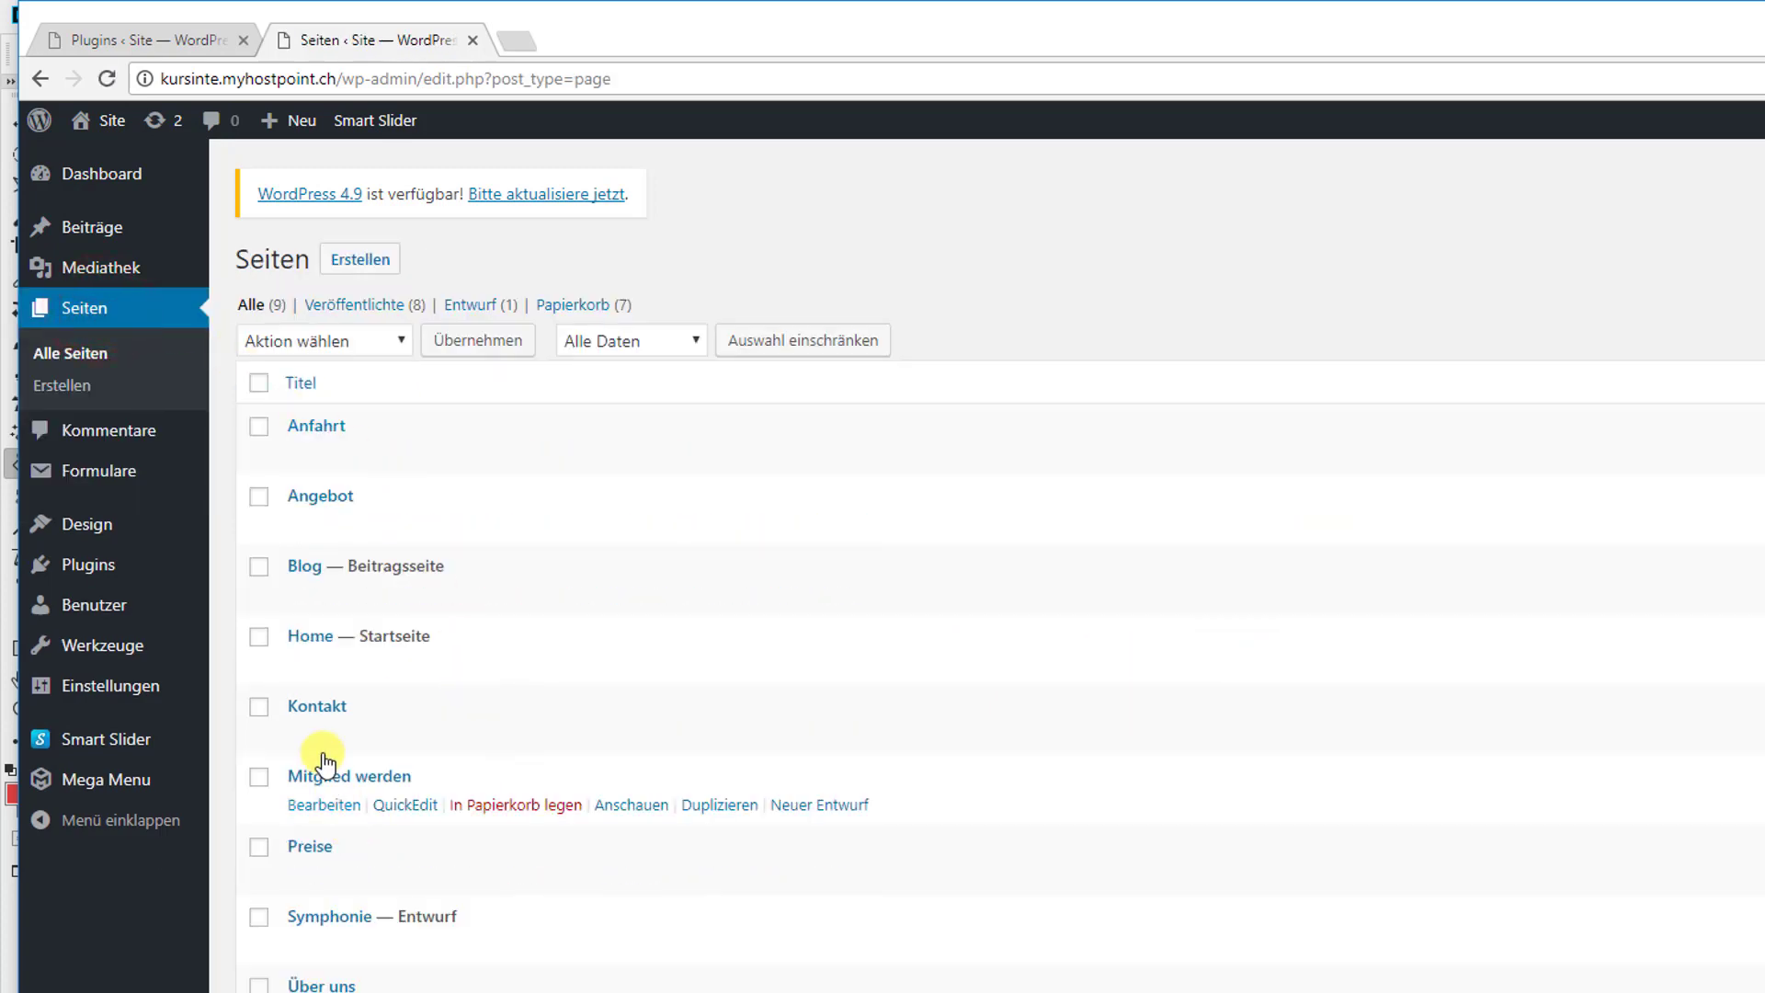
{"action": "left_click", "coordinate": [316, 705]}
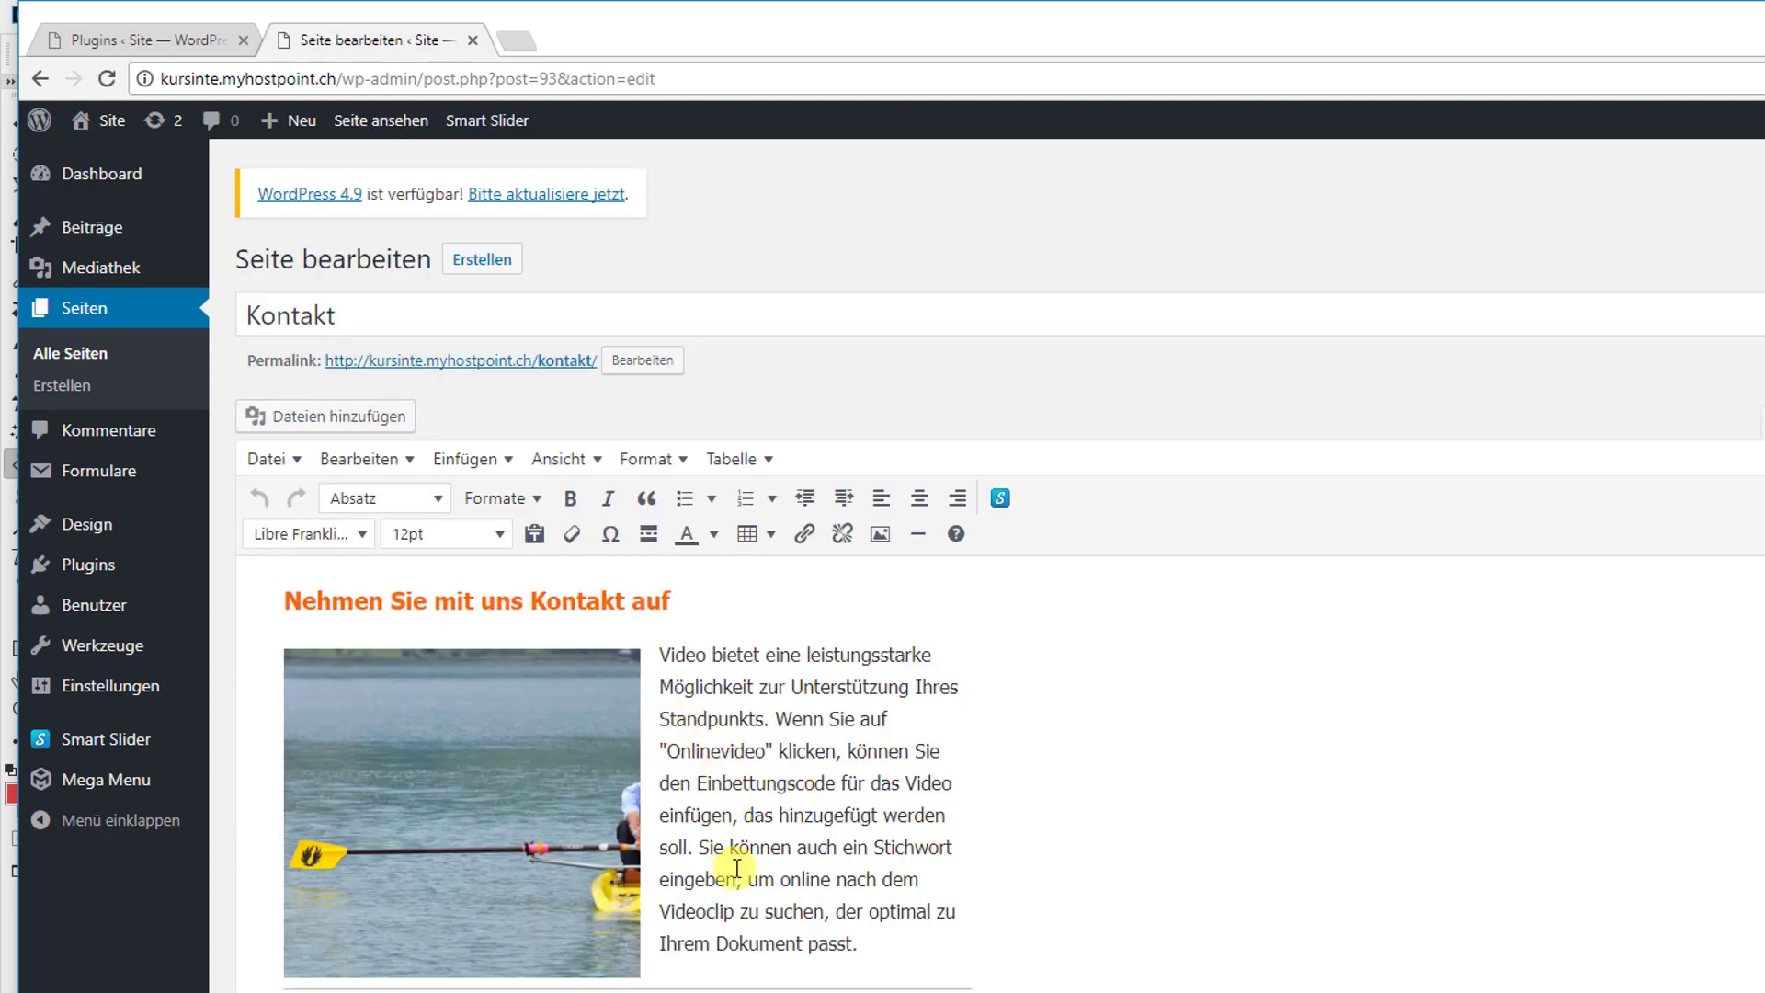
{"action": "scroll", "coordinate": [722, 881], "scroll_direction": "down", "scroll_amount": 3}
{"action": "left_click_drag", "start_coordinate": [281, 758], "coordinate": [874, 956]}
{"action": "key", "text": "Delete"}
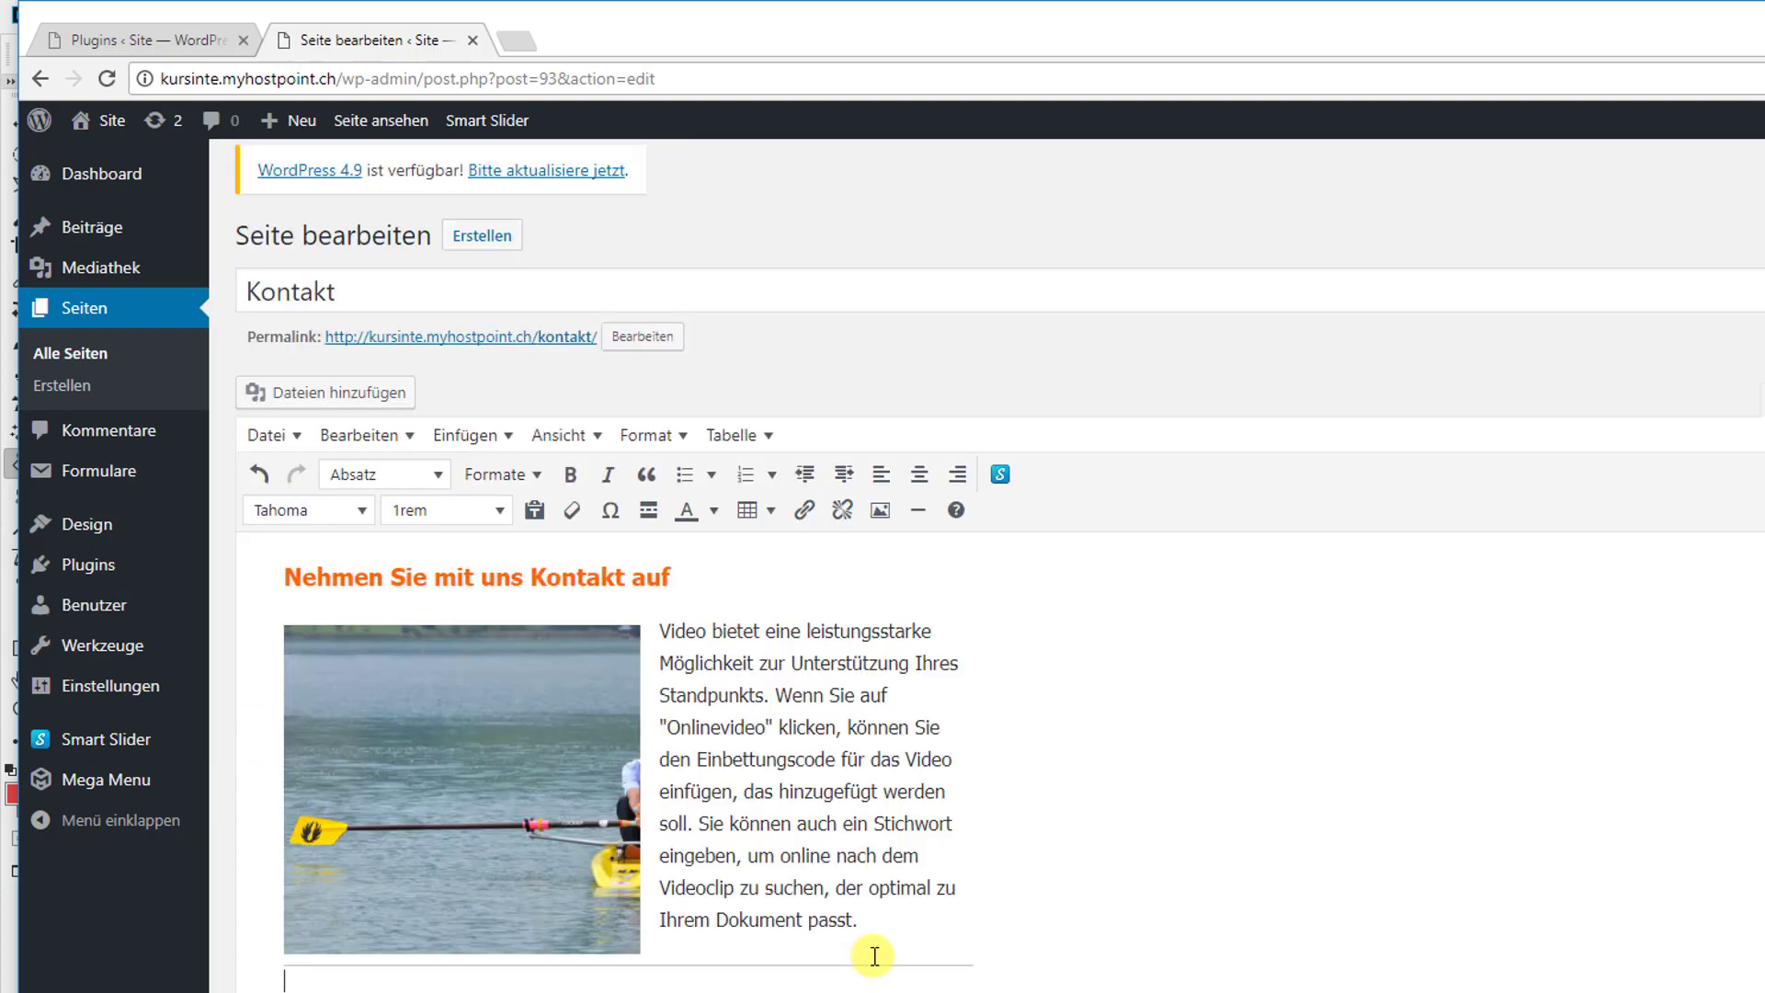
{"action": "key", "text": "ctrl+v"}
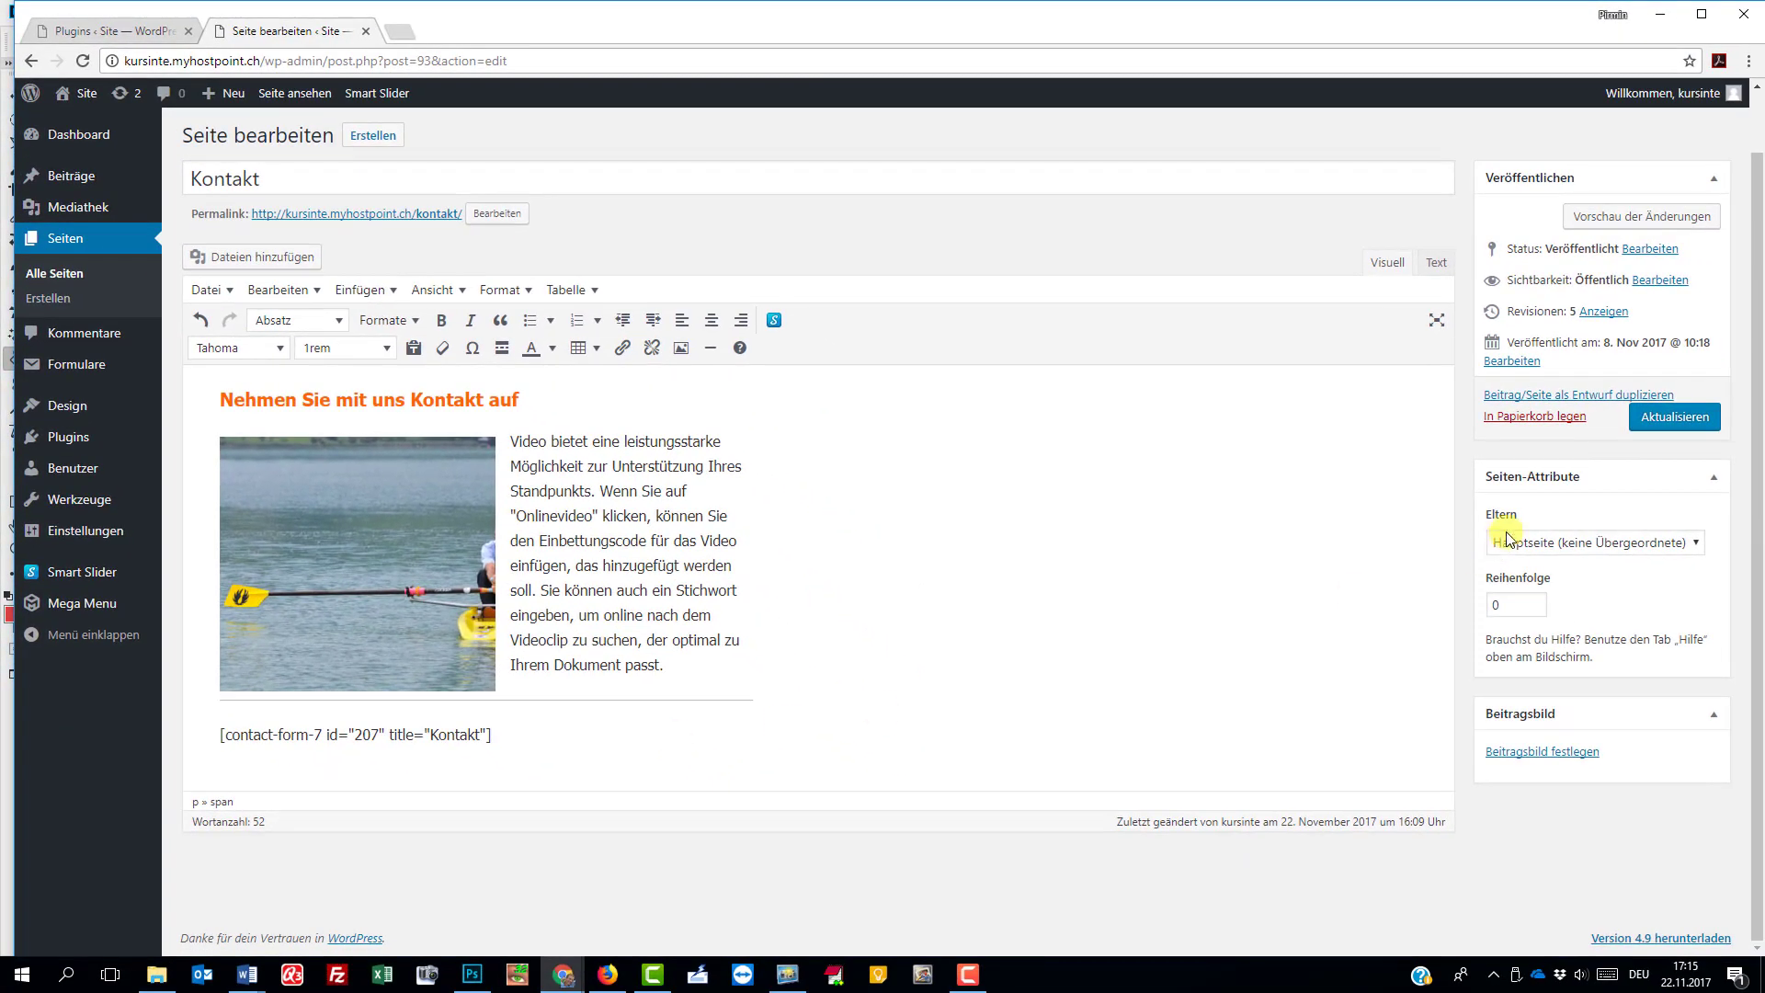
Update the Kontakt page and check the embedded contact form on the live site
{"action": "left_click", "coordinate": [1708, 431]}
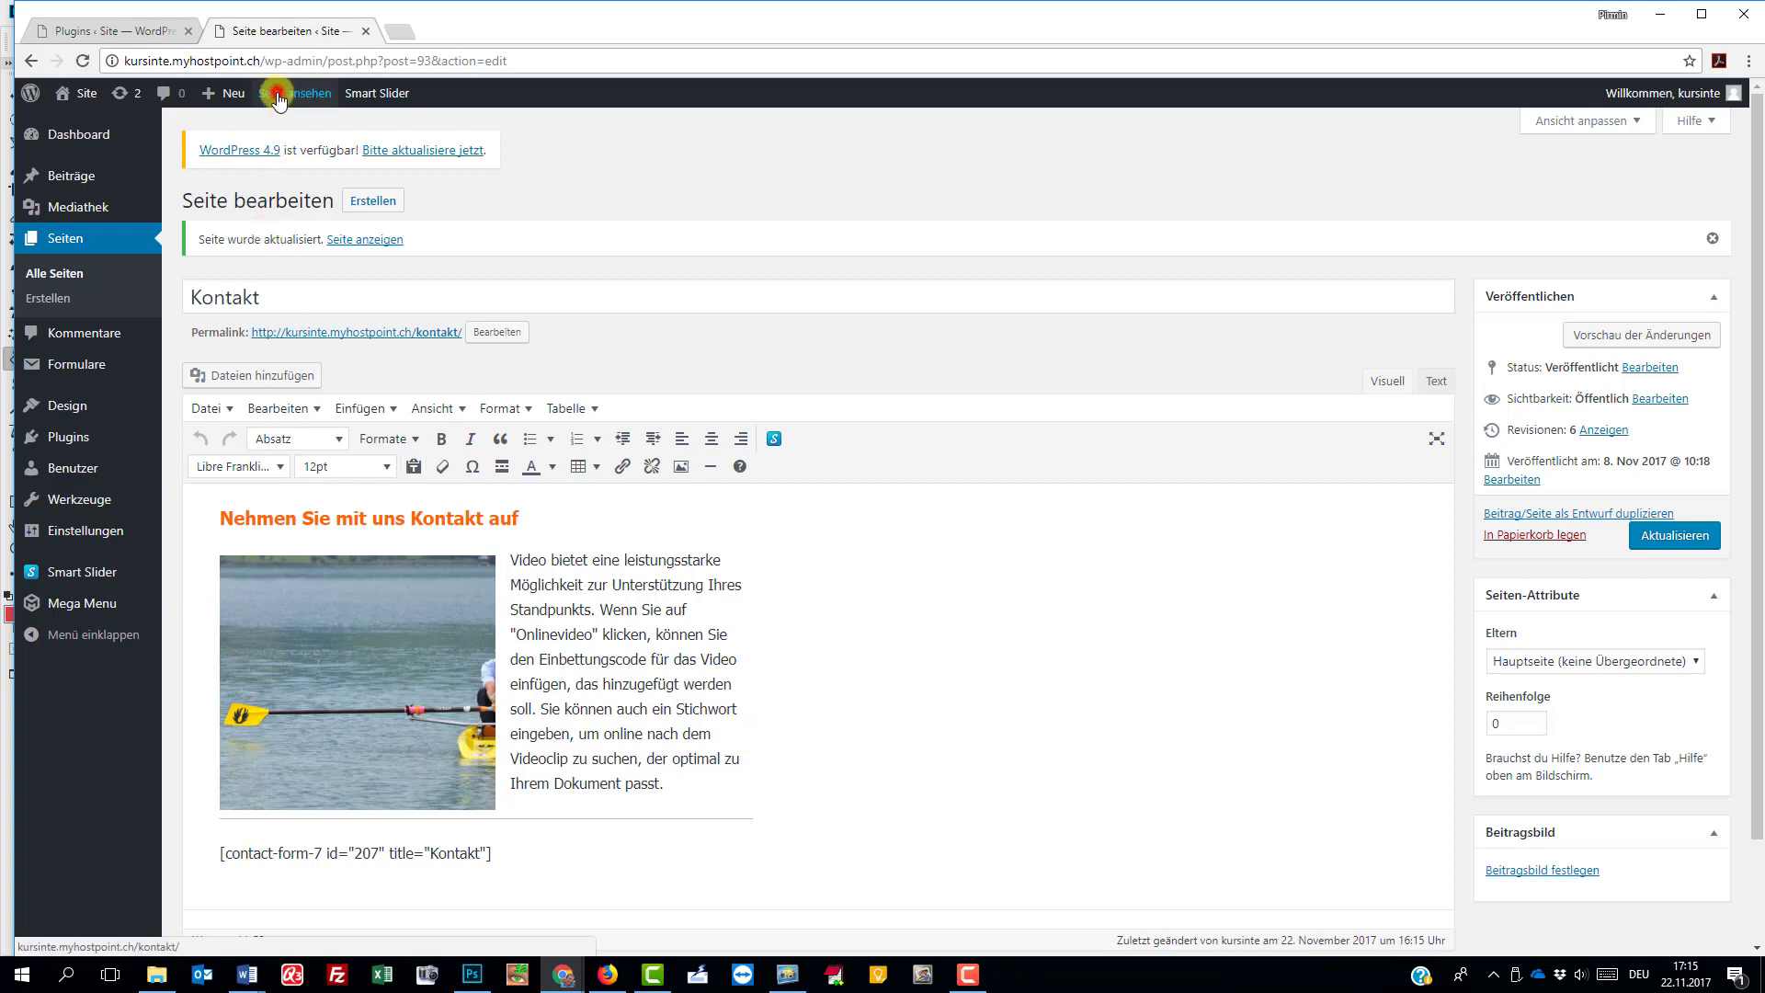
{"action": "left_click", "coordinate": [279, 93]}
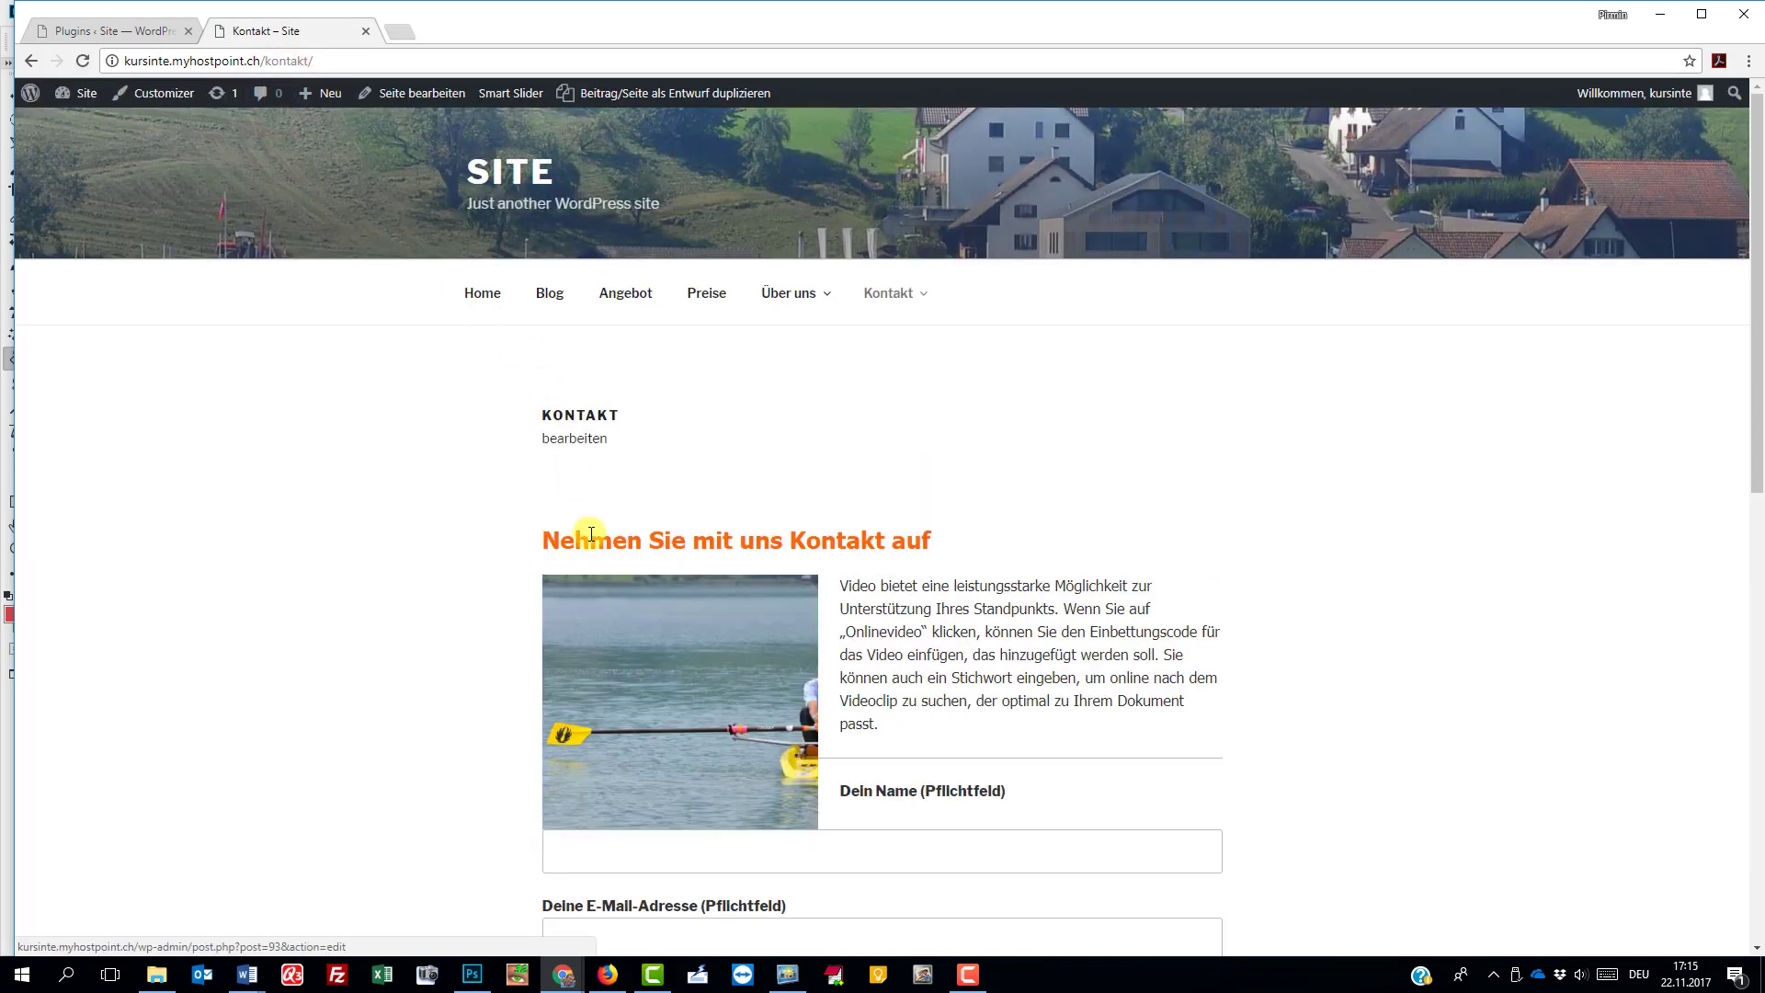
{"action": "scroll", "coordinate": [603, 575], "scroll_direction": "down", "scroll_amount": 4}
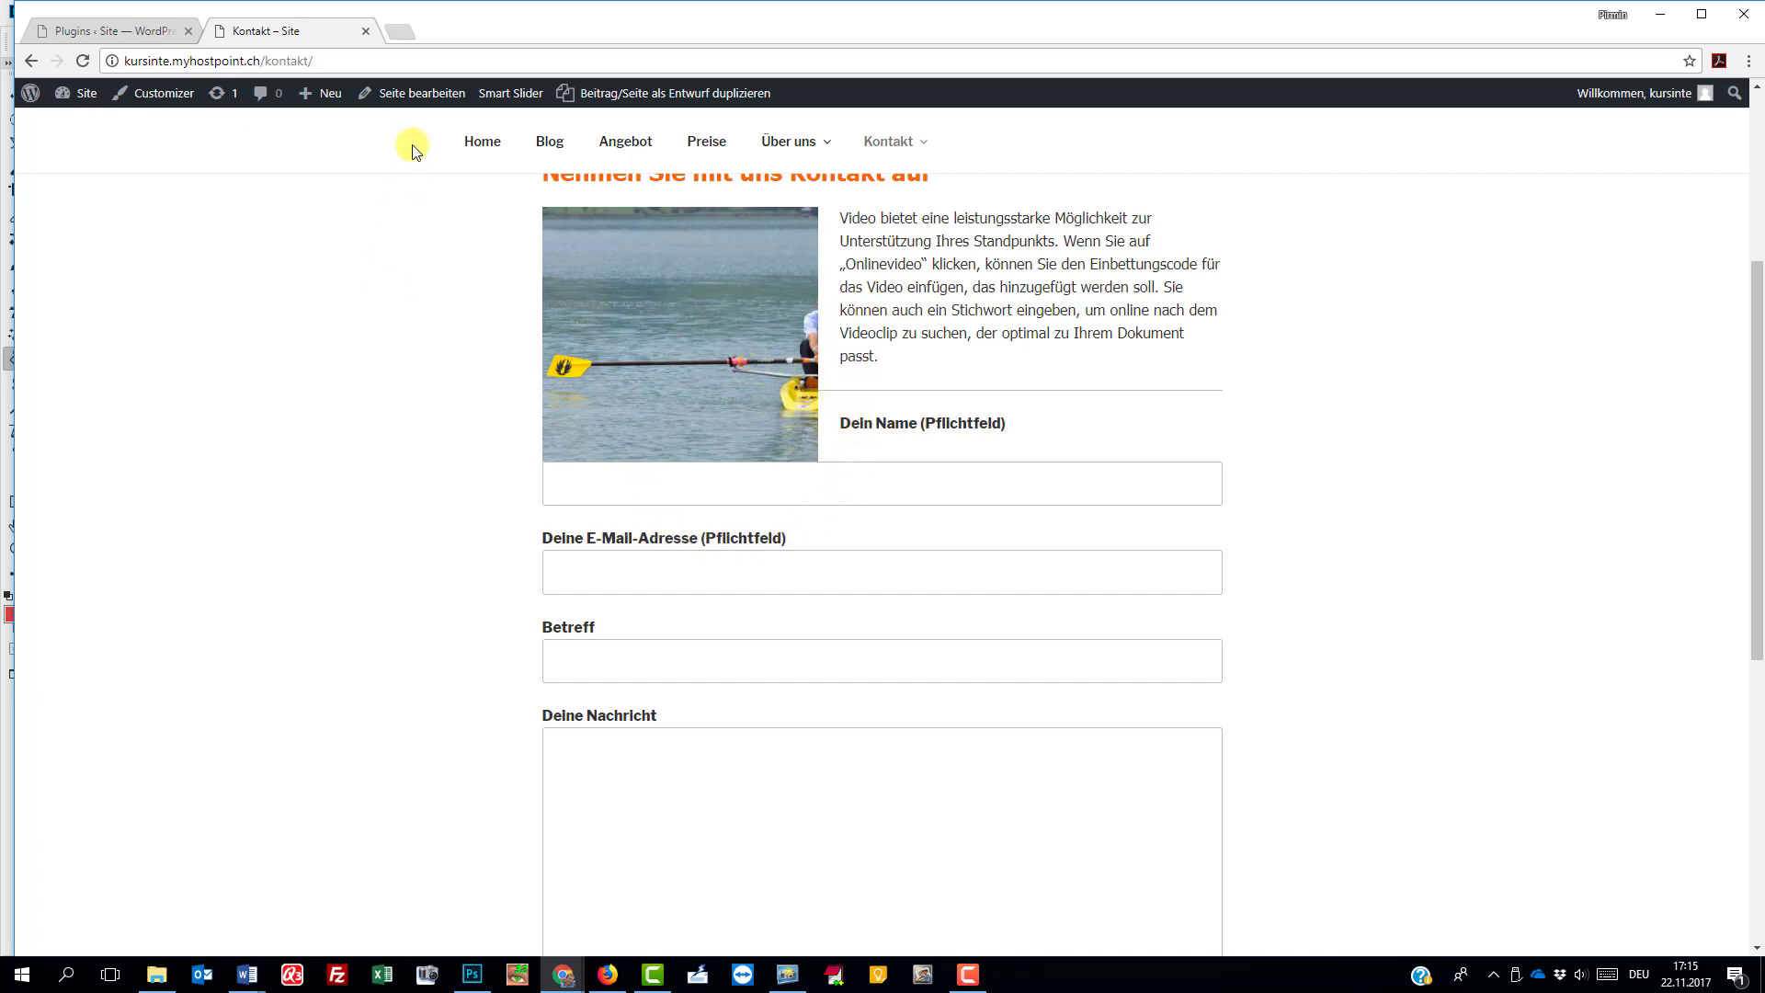
Insert an empty line between the Kontakt page's text paragraph and the divider, update the page and view it
{"action": "left_click", "coordinate": [410, 96]}
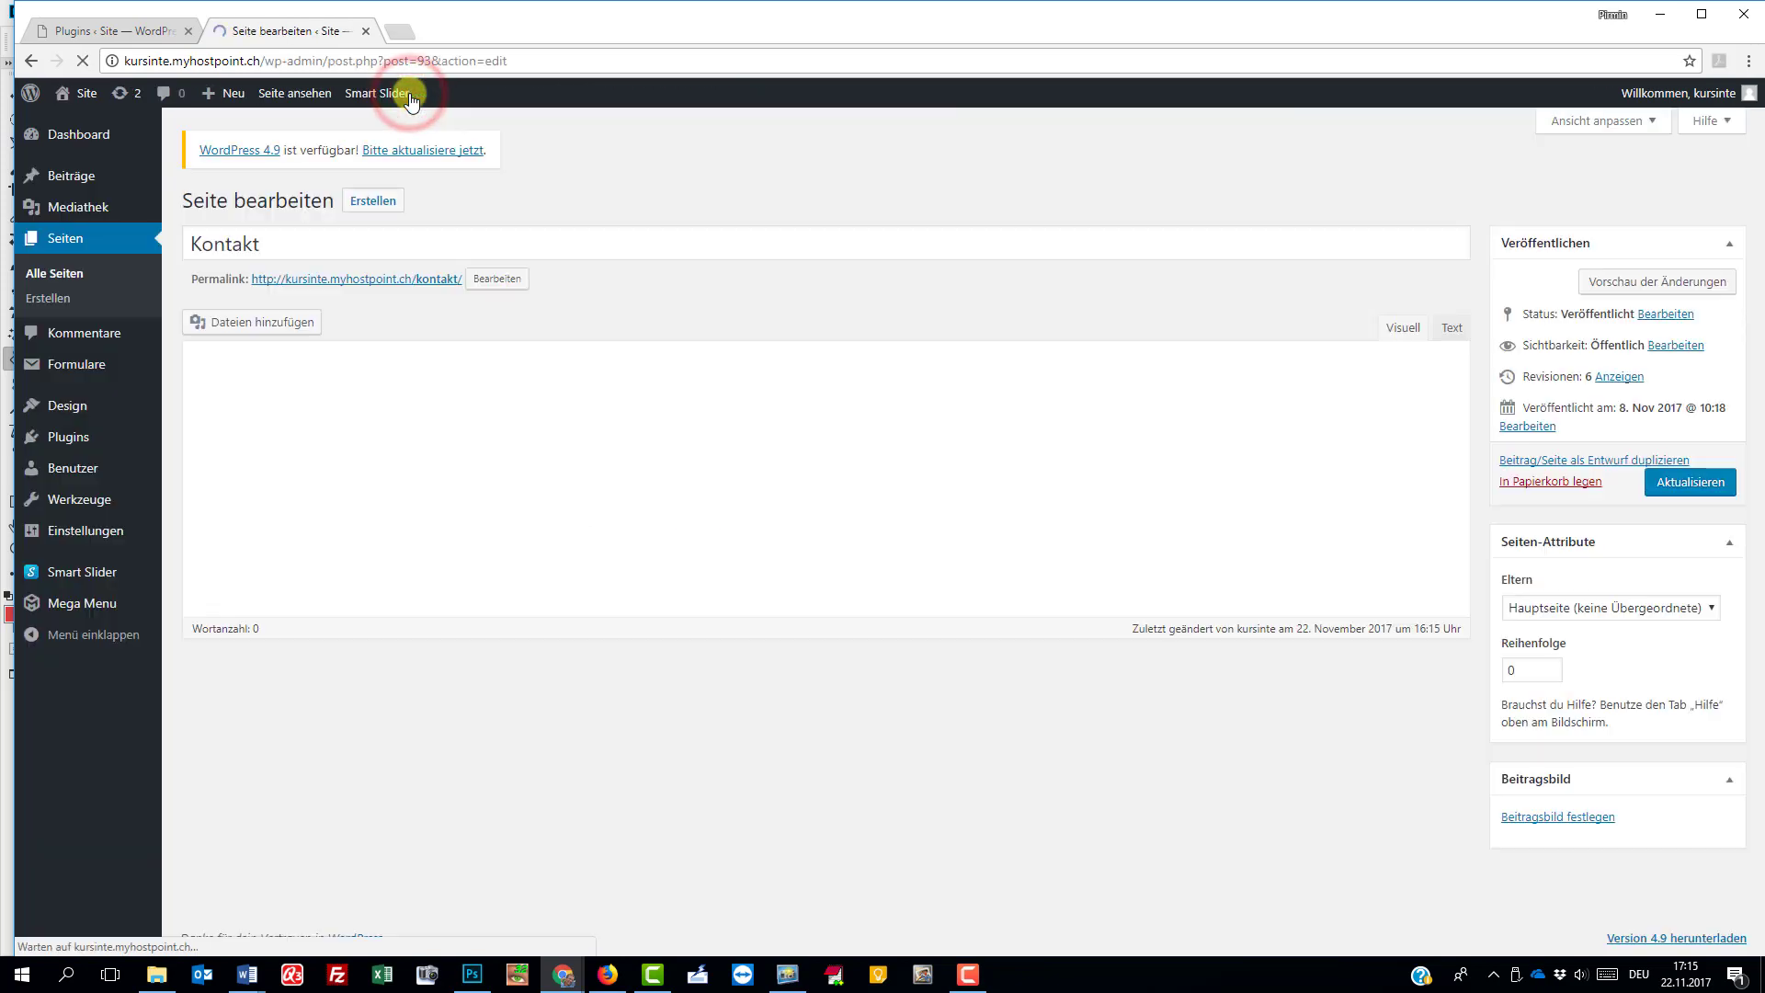
{"action": "left_click", "coordinate": [716, 725]}
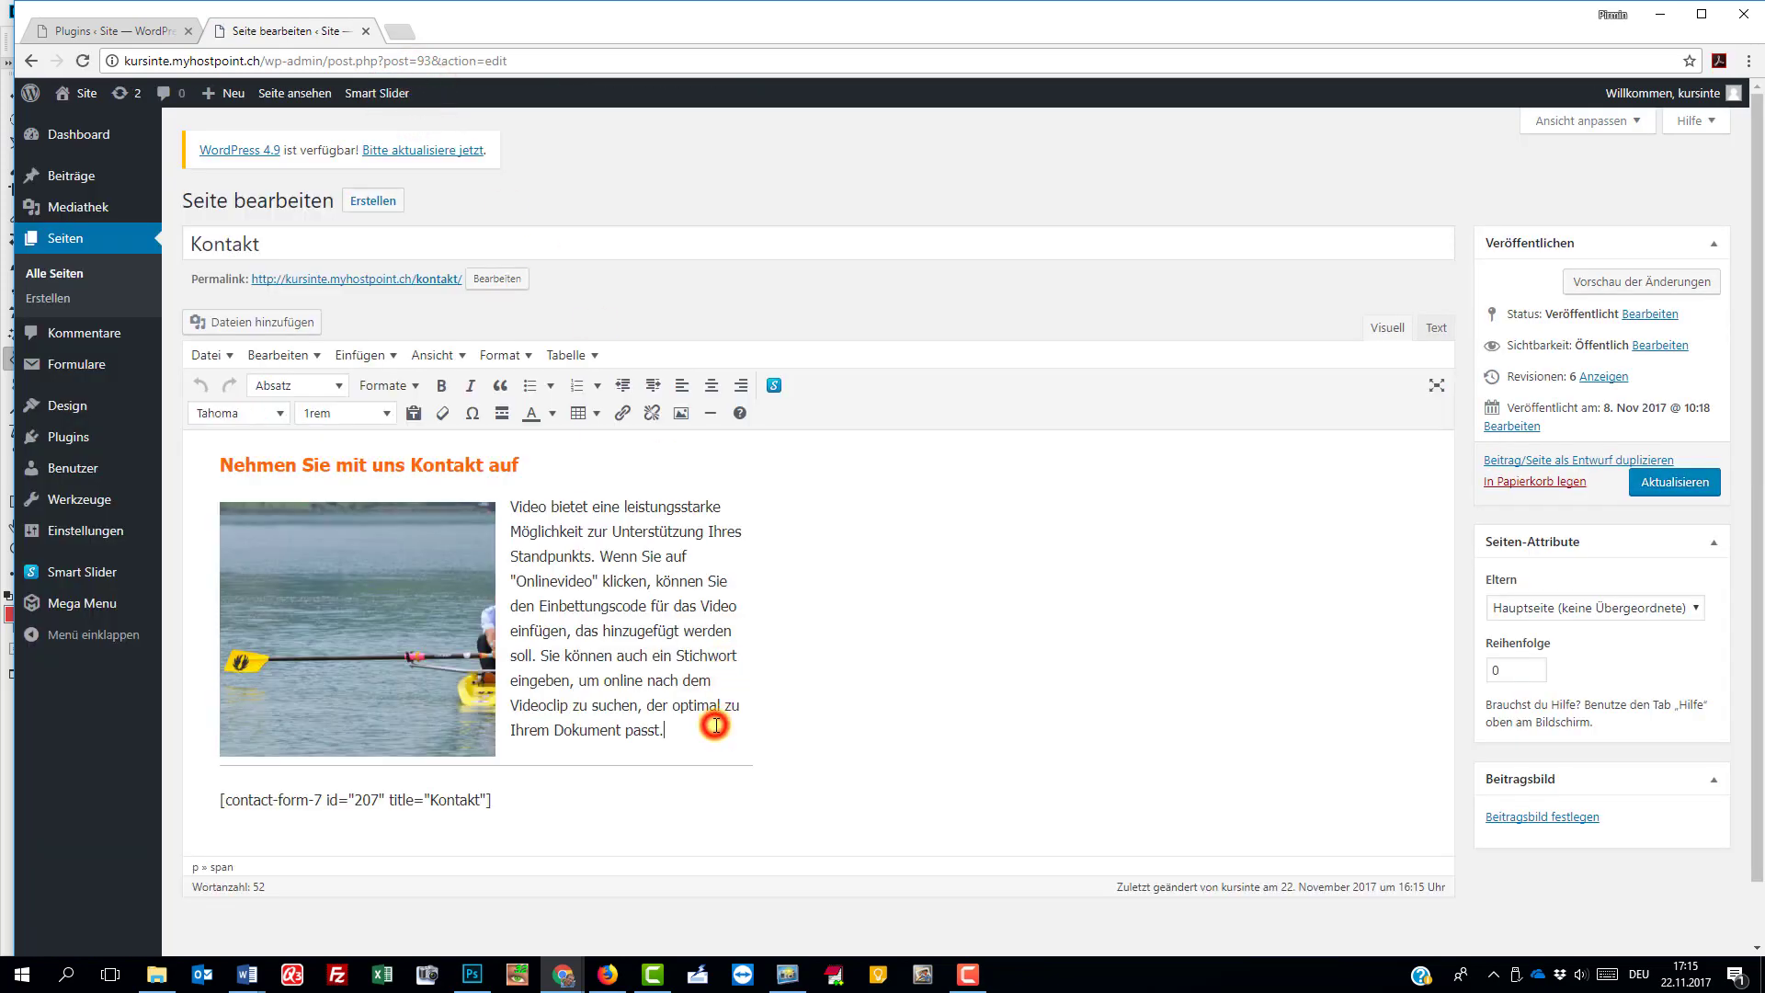
{"action": "key", "text": "Return"}
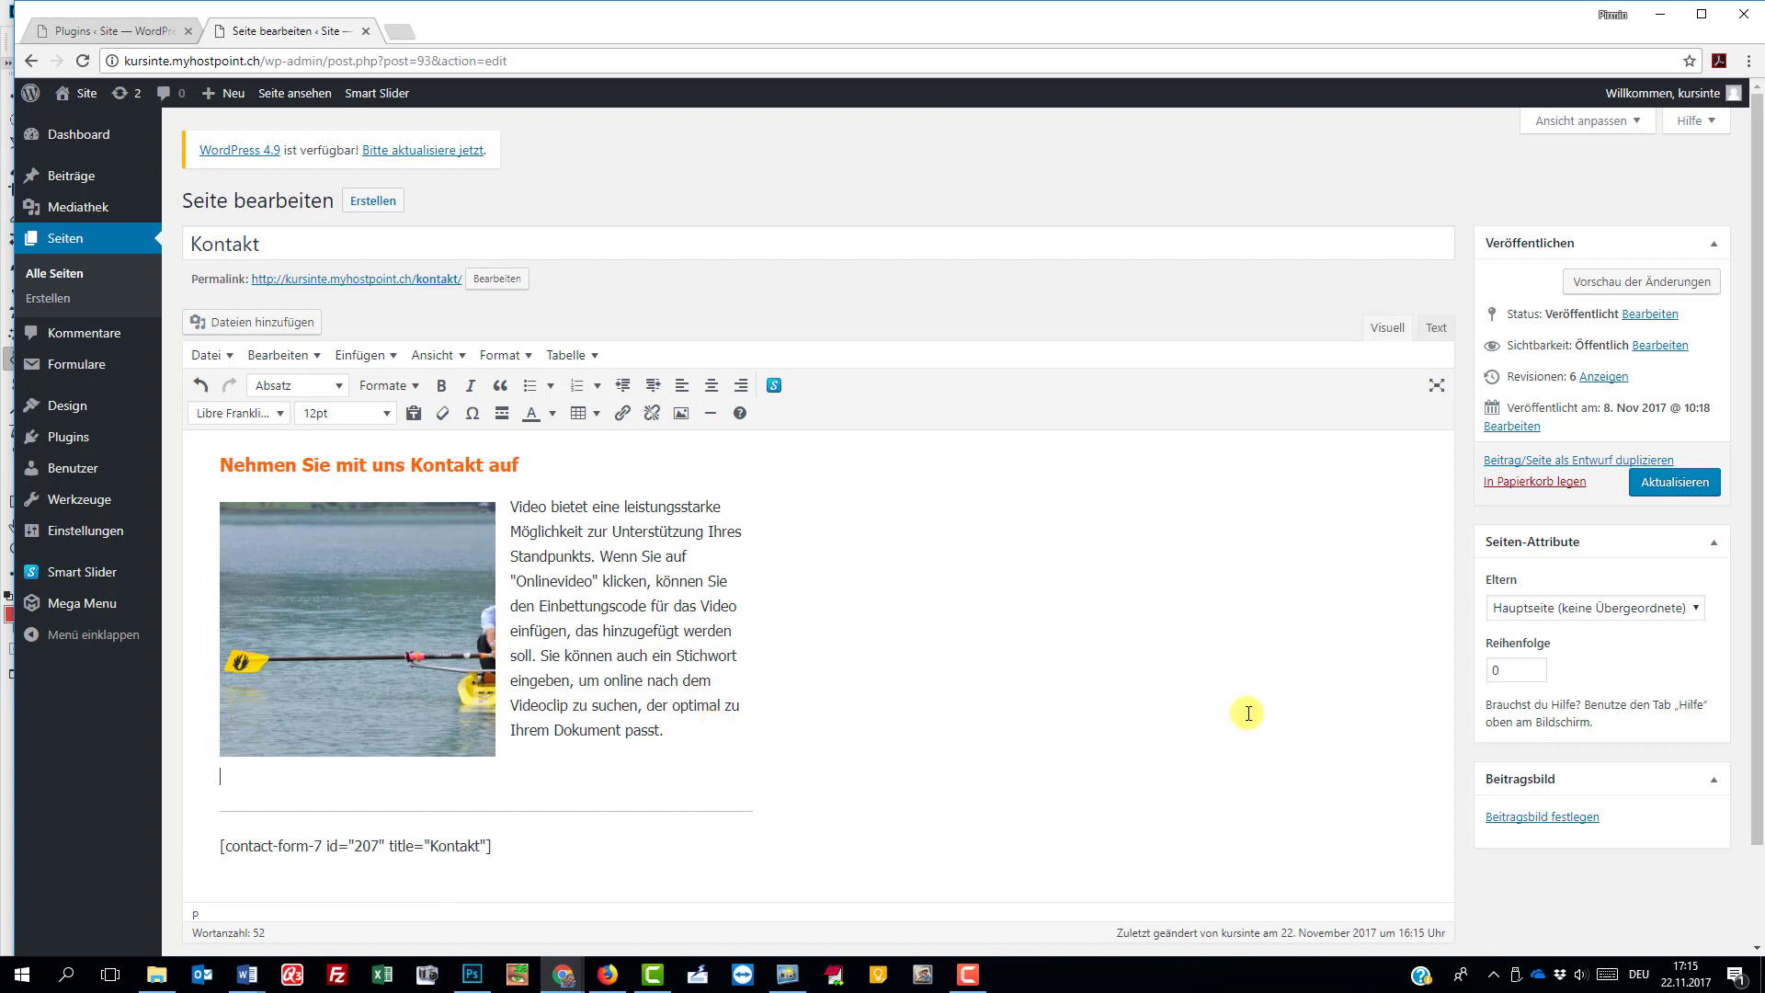
{"action": "left_click", "coordinate": [1654, 482]}
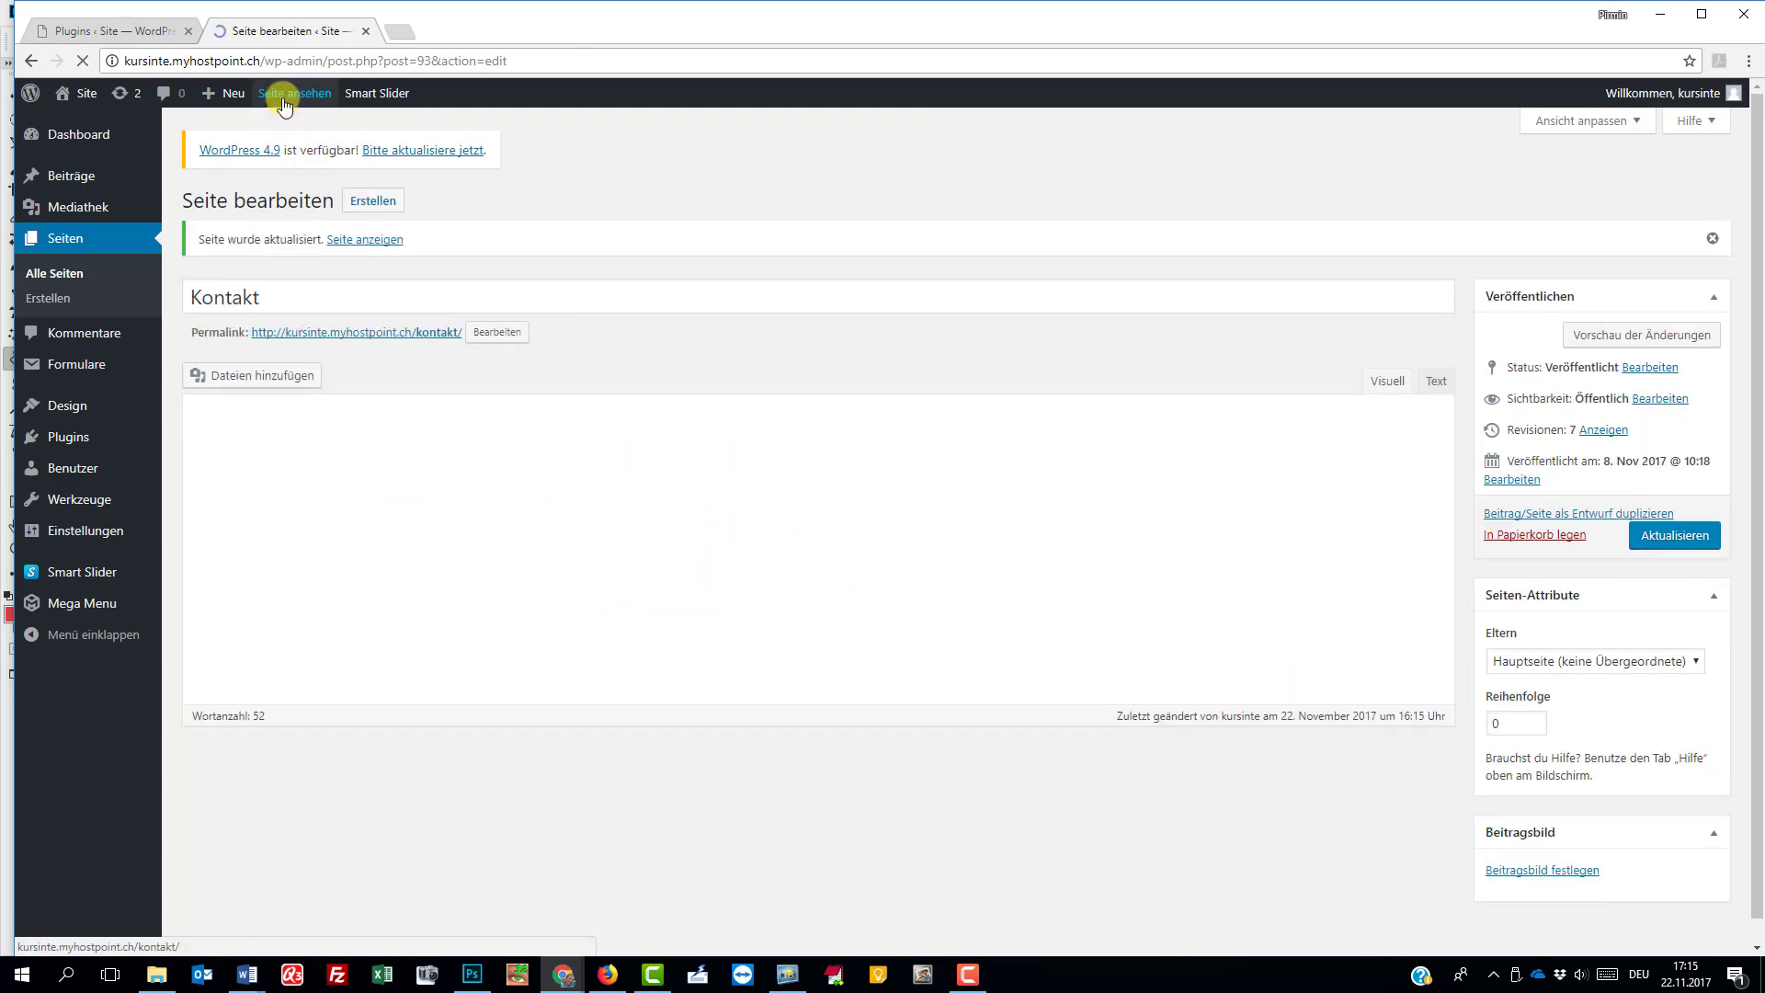
{"action": "left_click", "coordinate": [284, 96]}
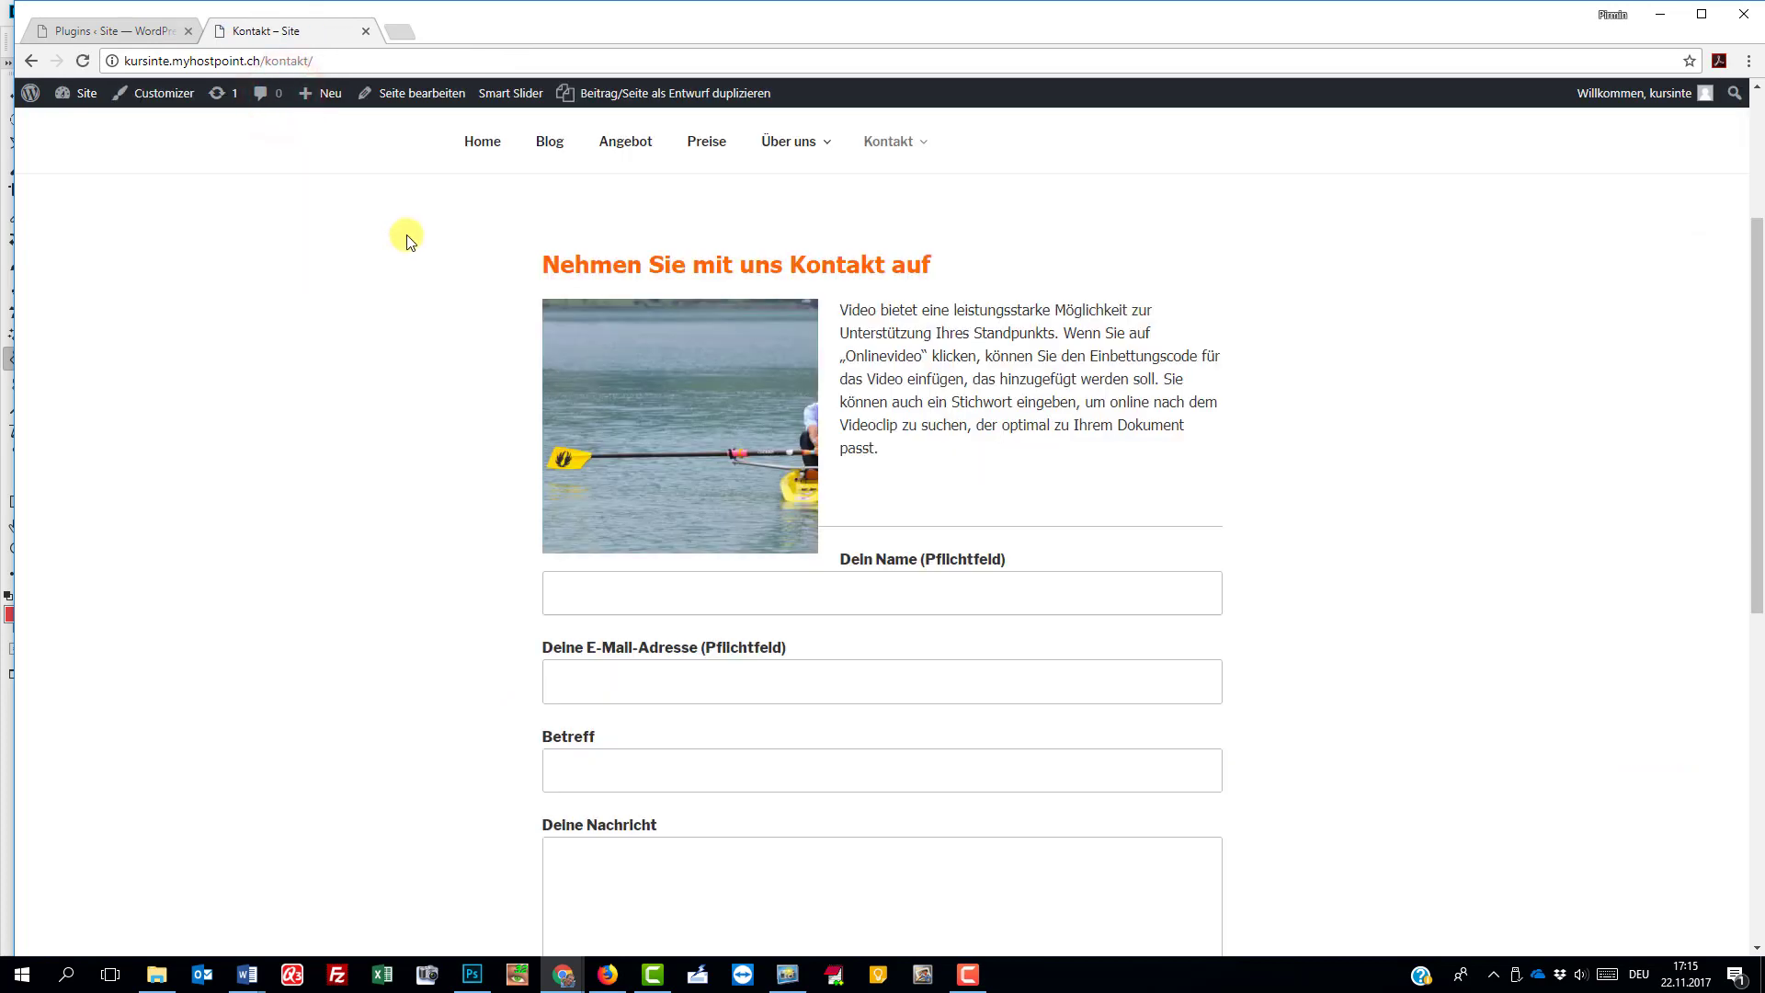
Reopen the Kontakt page for editing, add a second empty line above the divider and update the page
{"action": "left_click", "coordinate": [438, 93]}
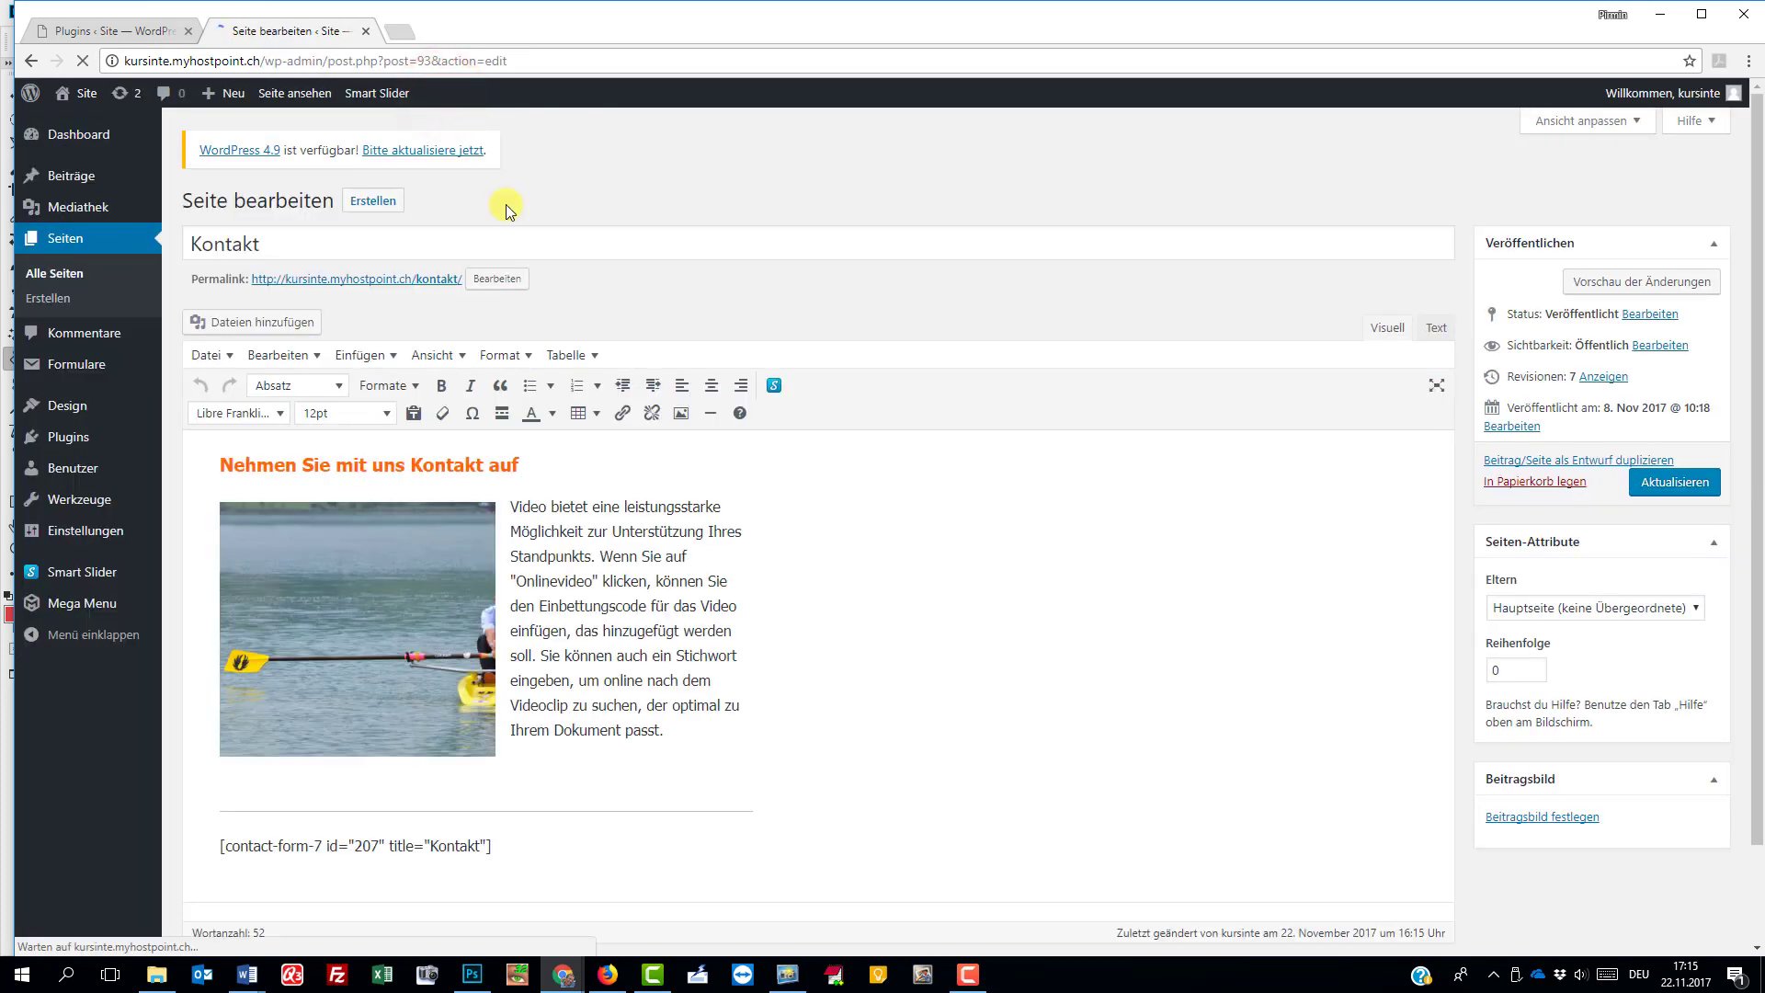
{"action": "left_click", "coordinate": [541, 784]}
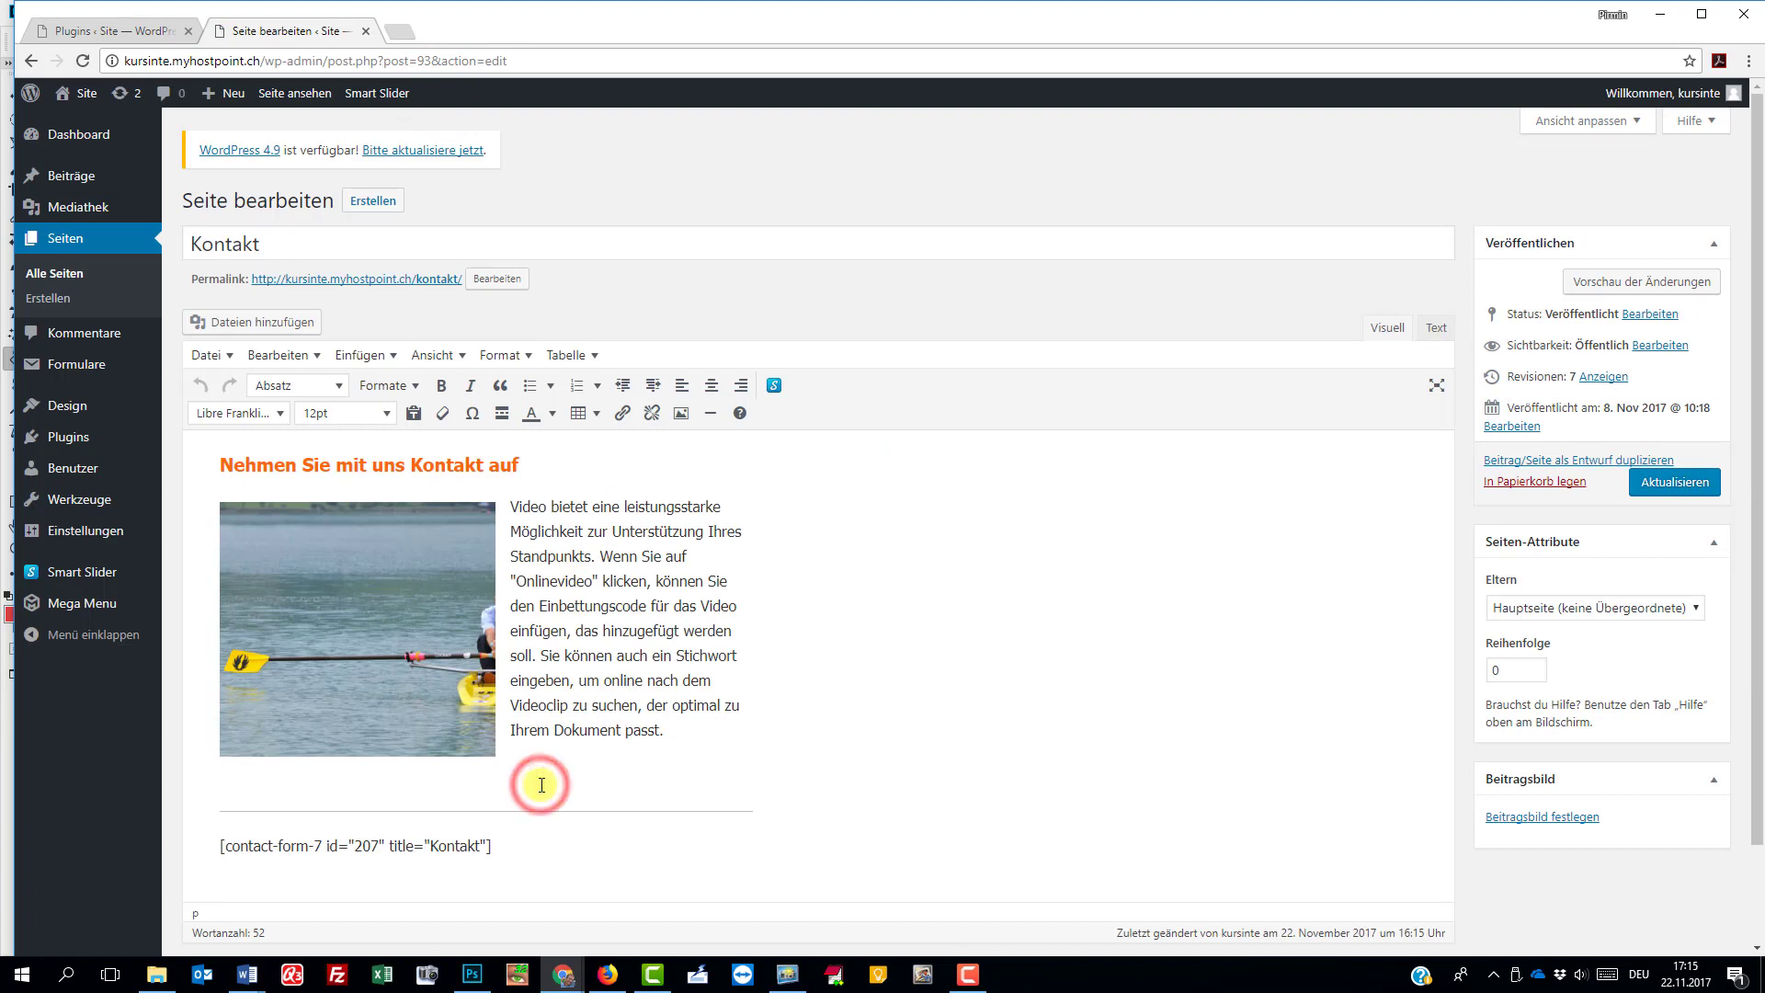
{"action": "key", "text": "Return"}
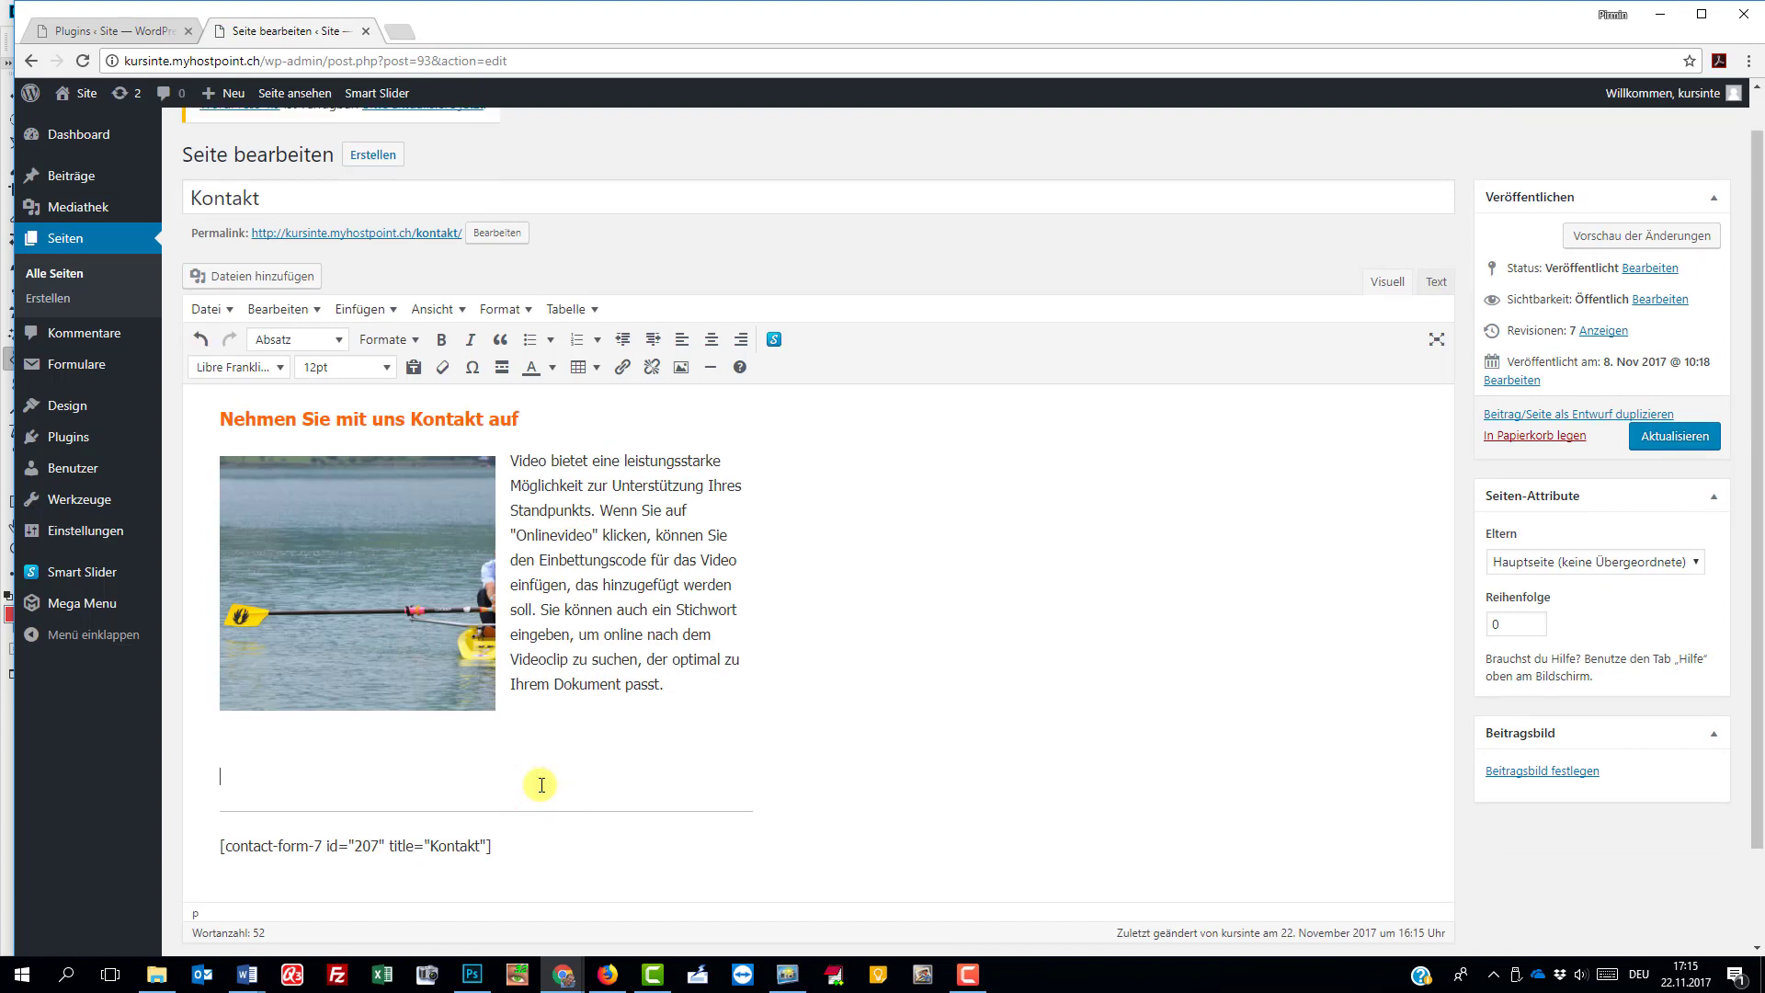
{"action": "left_click", "coordinate": [1661, 432]}
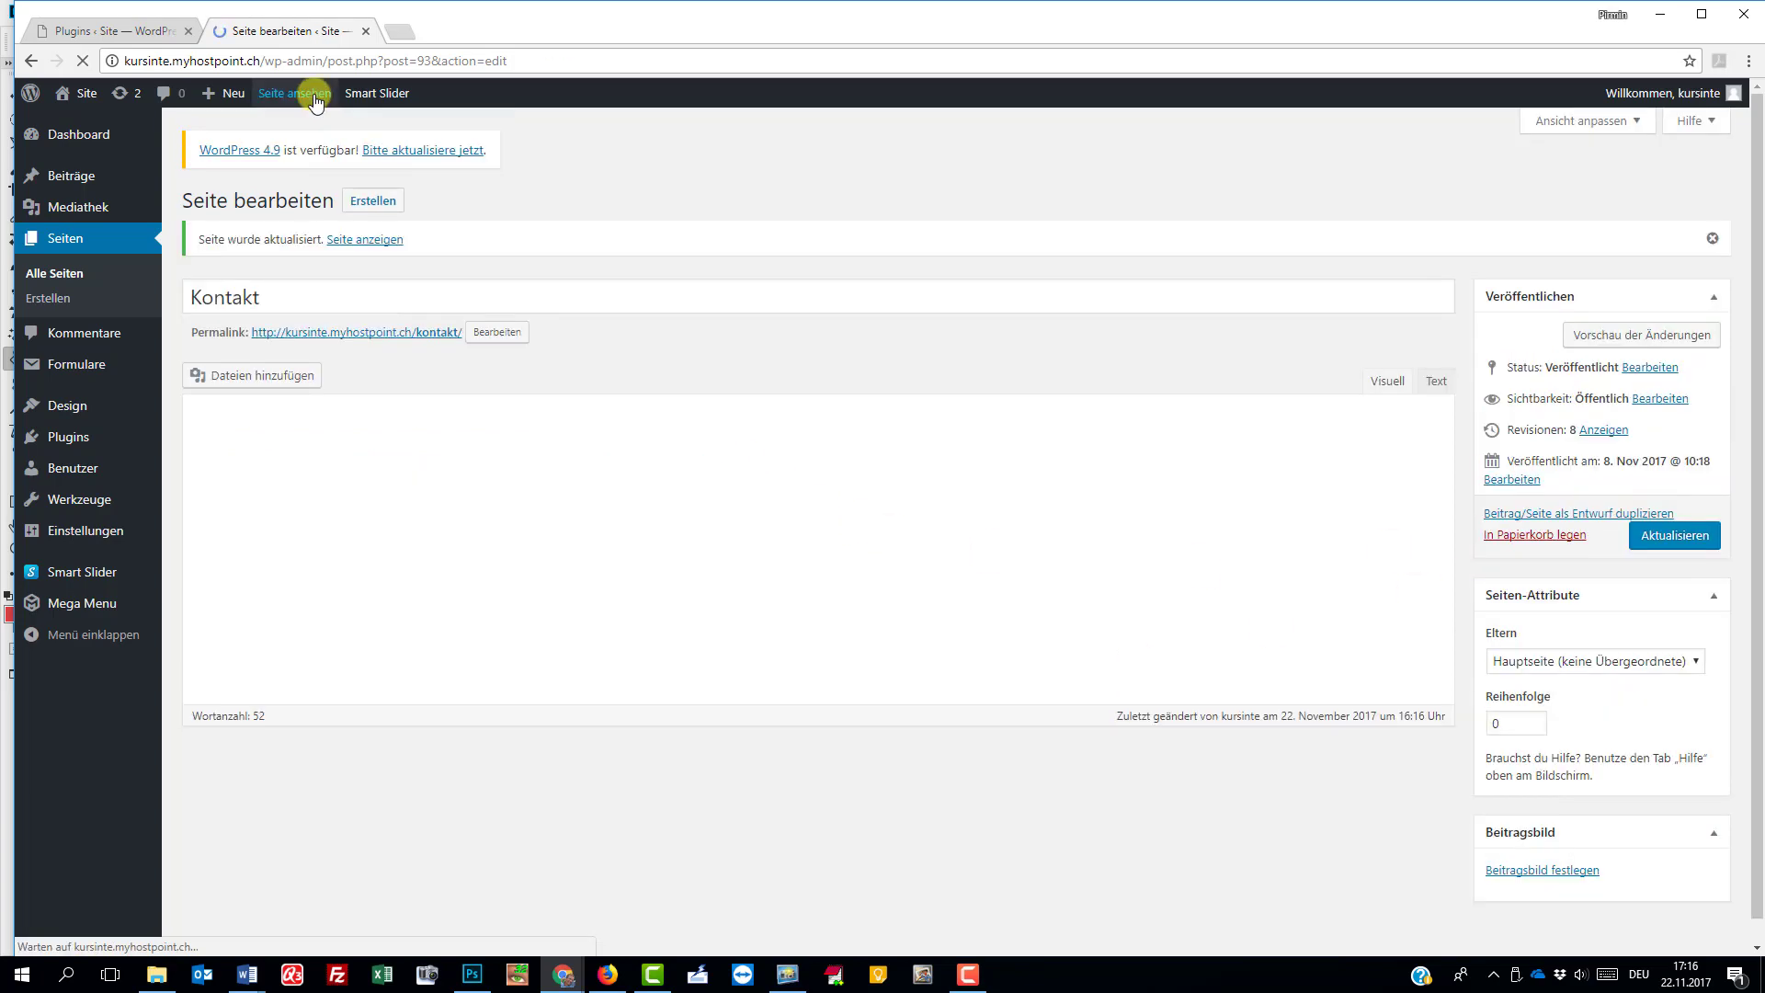
View the live Kontakt page and look over the embedded form down to the Senden button
{"action": "left_click", "coordinate": [313, 95]}
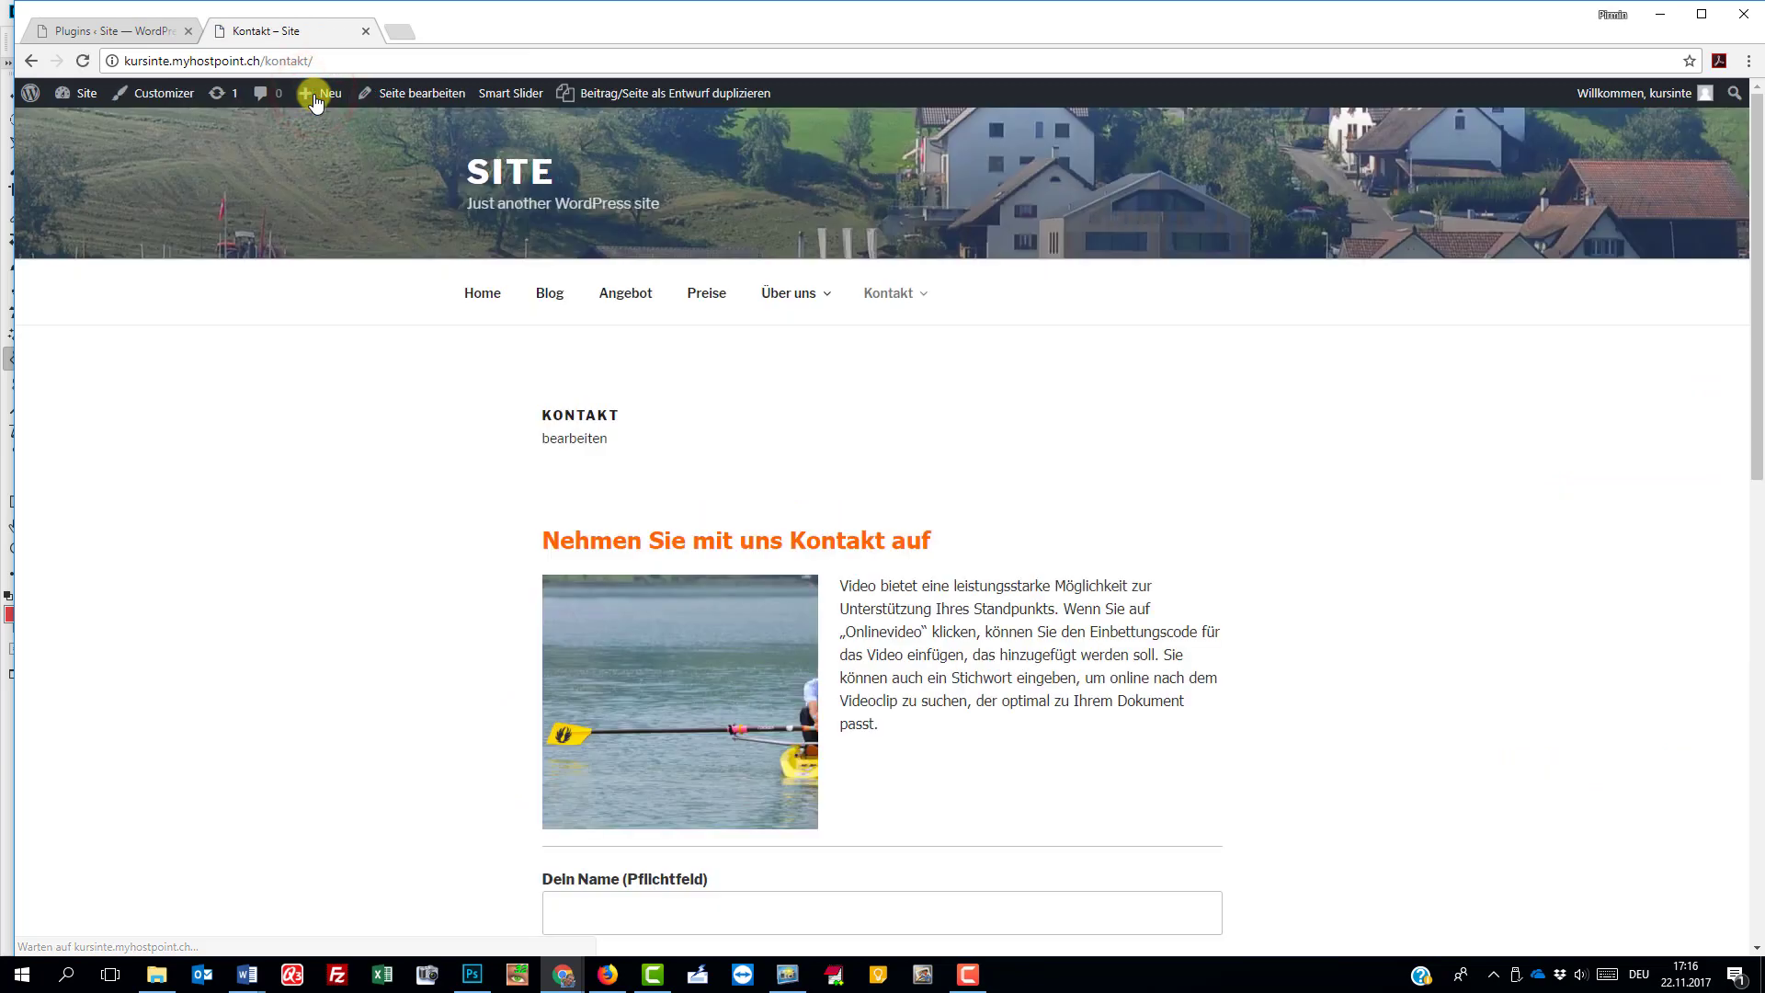
{"action": "scroll", "coordinate": [822, 905], "scroll_direction": "down", "scroll_amount": 1}
{"action": "scroll", "coordinate": [821, 906], "scroll_direction": "down", "scroll_amount": 6}
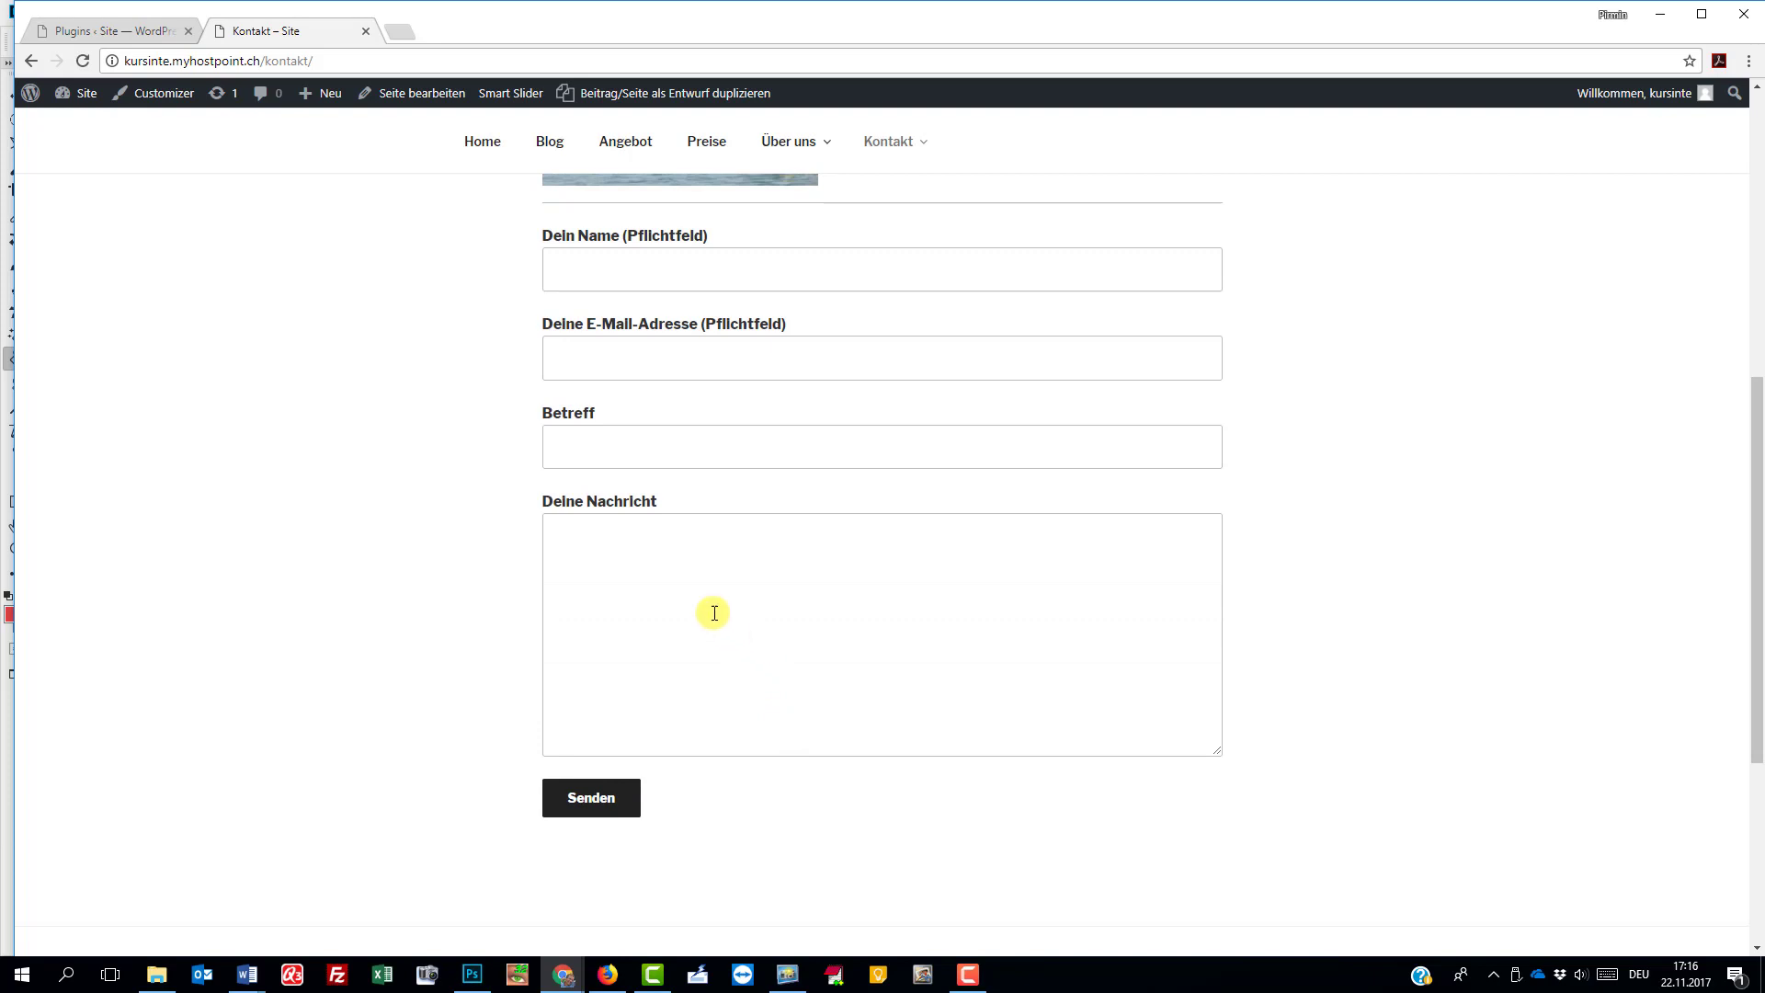
Open the site's general settings and highlight the administrative e-mail address
{"action": "left_click", "coordinate": [81, 92]}
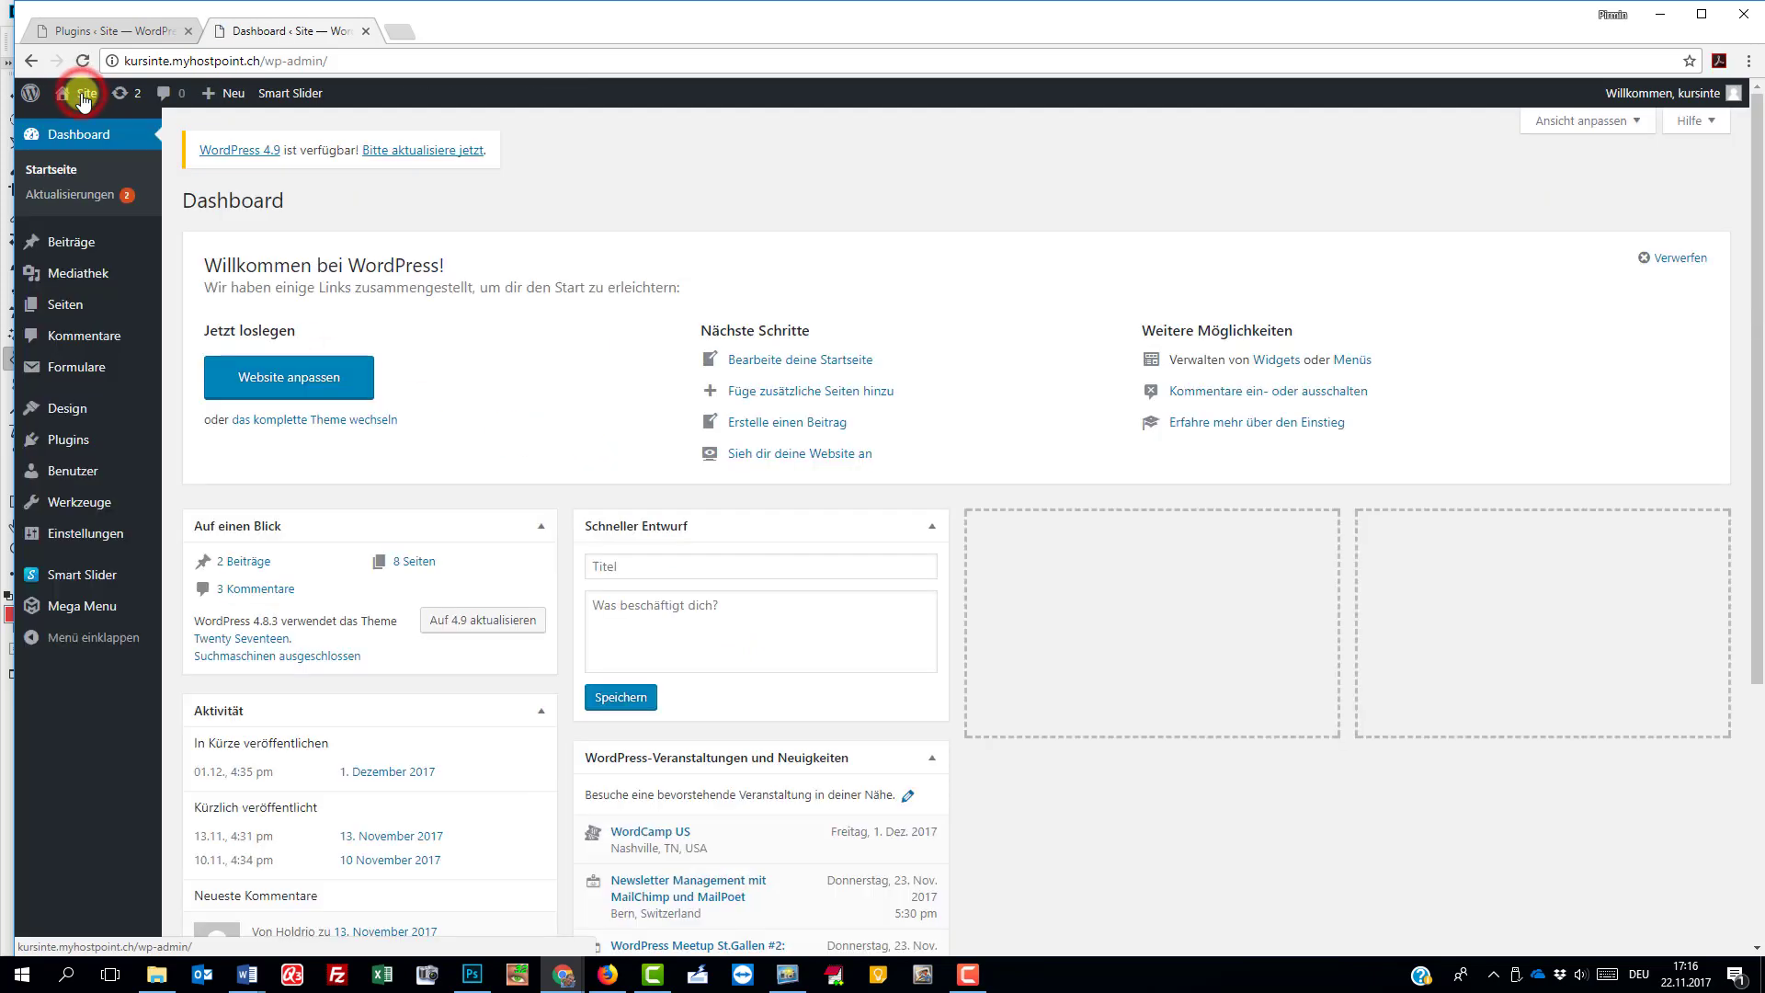
{"action": "left_click", "coordinate": [101, 537]}
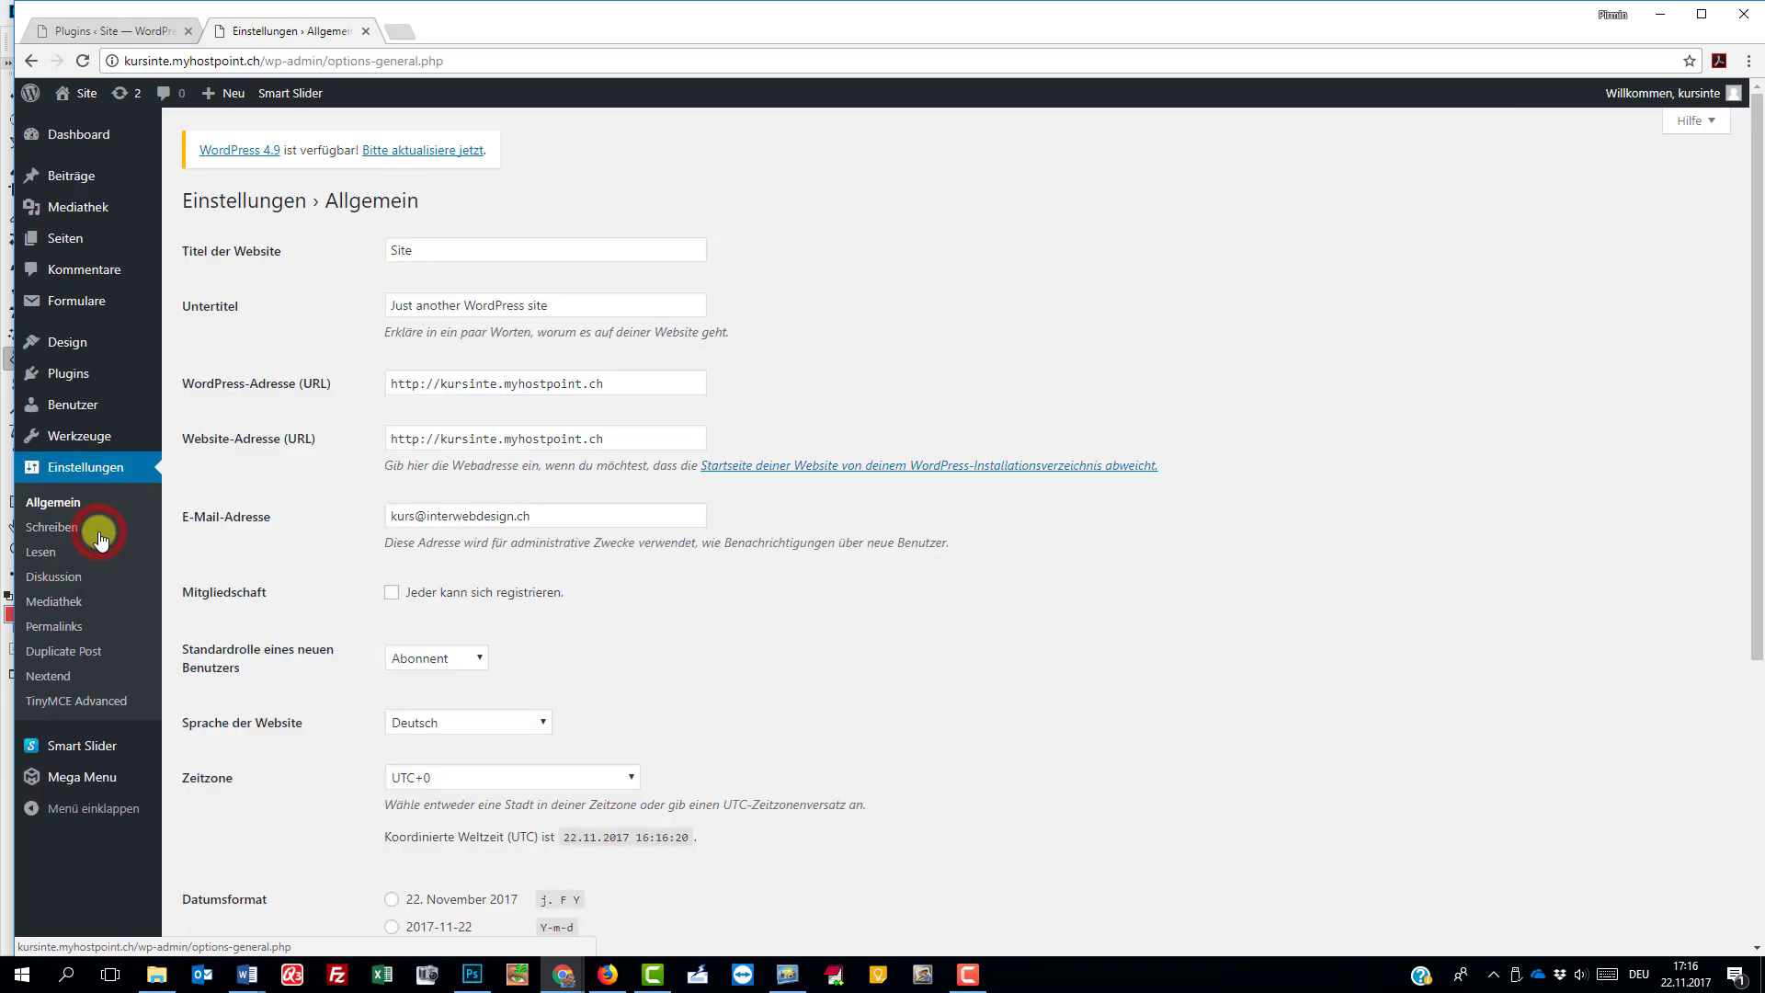
{"action": "left_click_drag", "start_coordinate": [567, 514], "coordinate": [377, 515]}
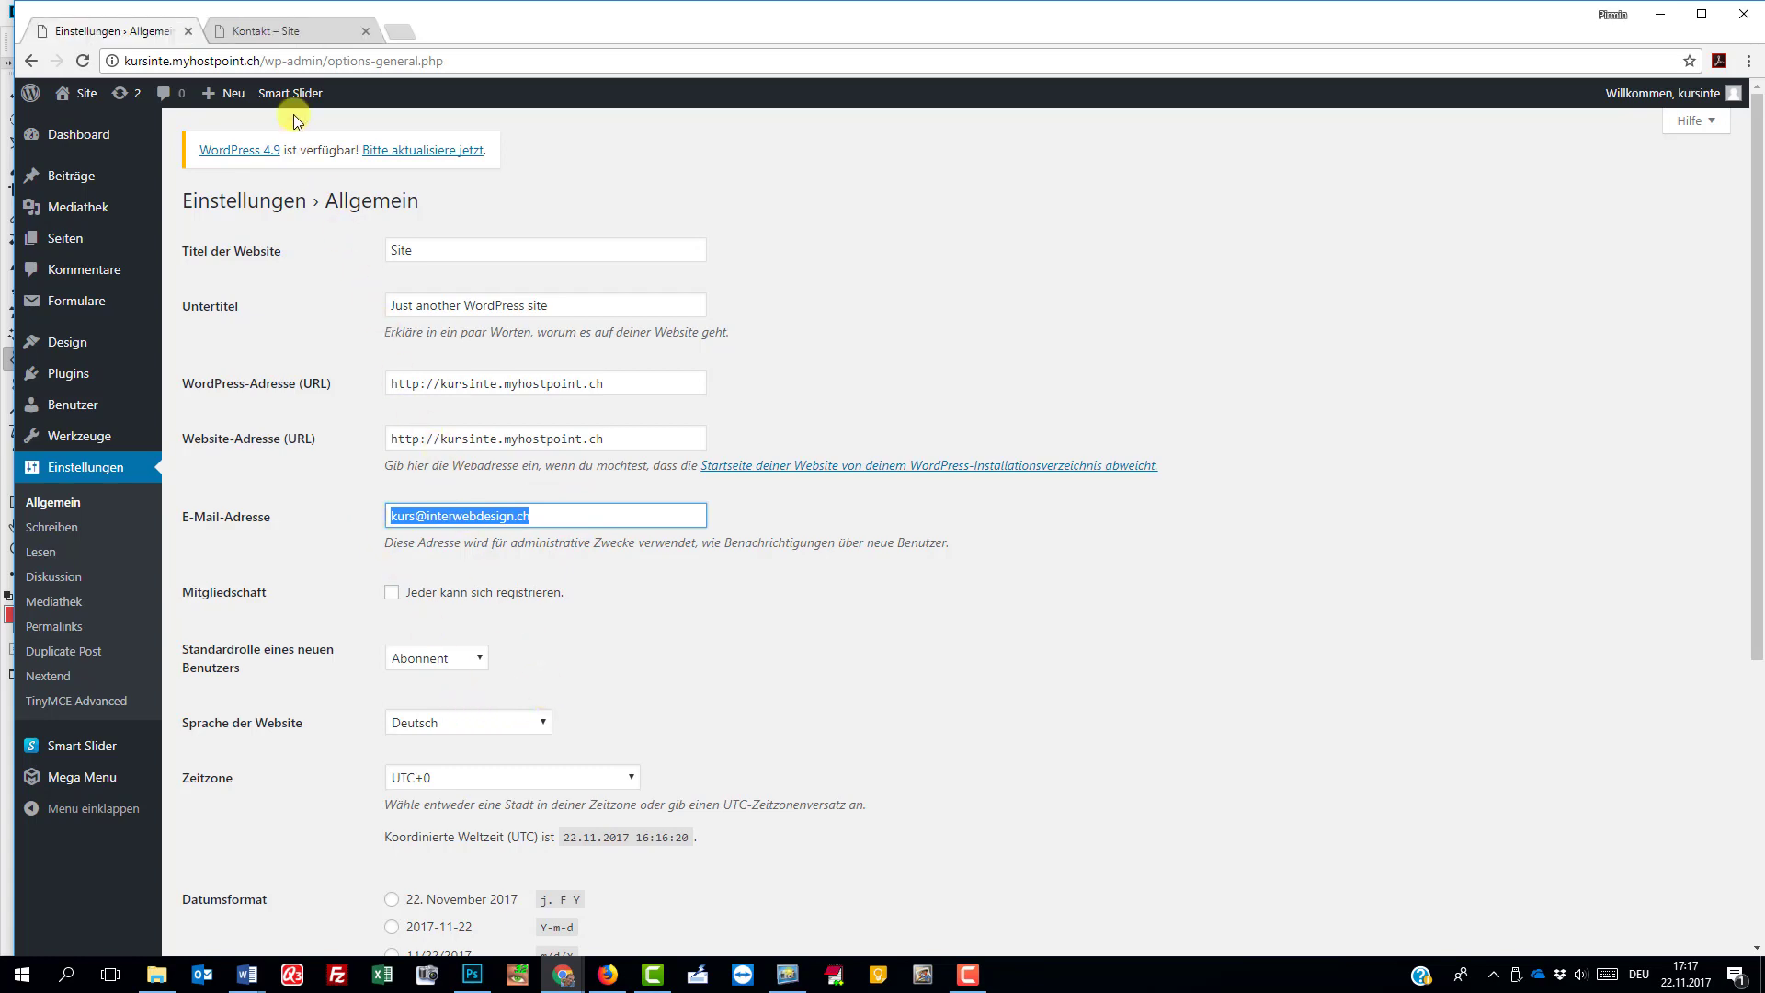
Reopen the Kontakt page for editing, delete the image, text paragraph and divider above the shortcode, and update the page
{"action": "left_click", "coordinate": [274, 29]}
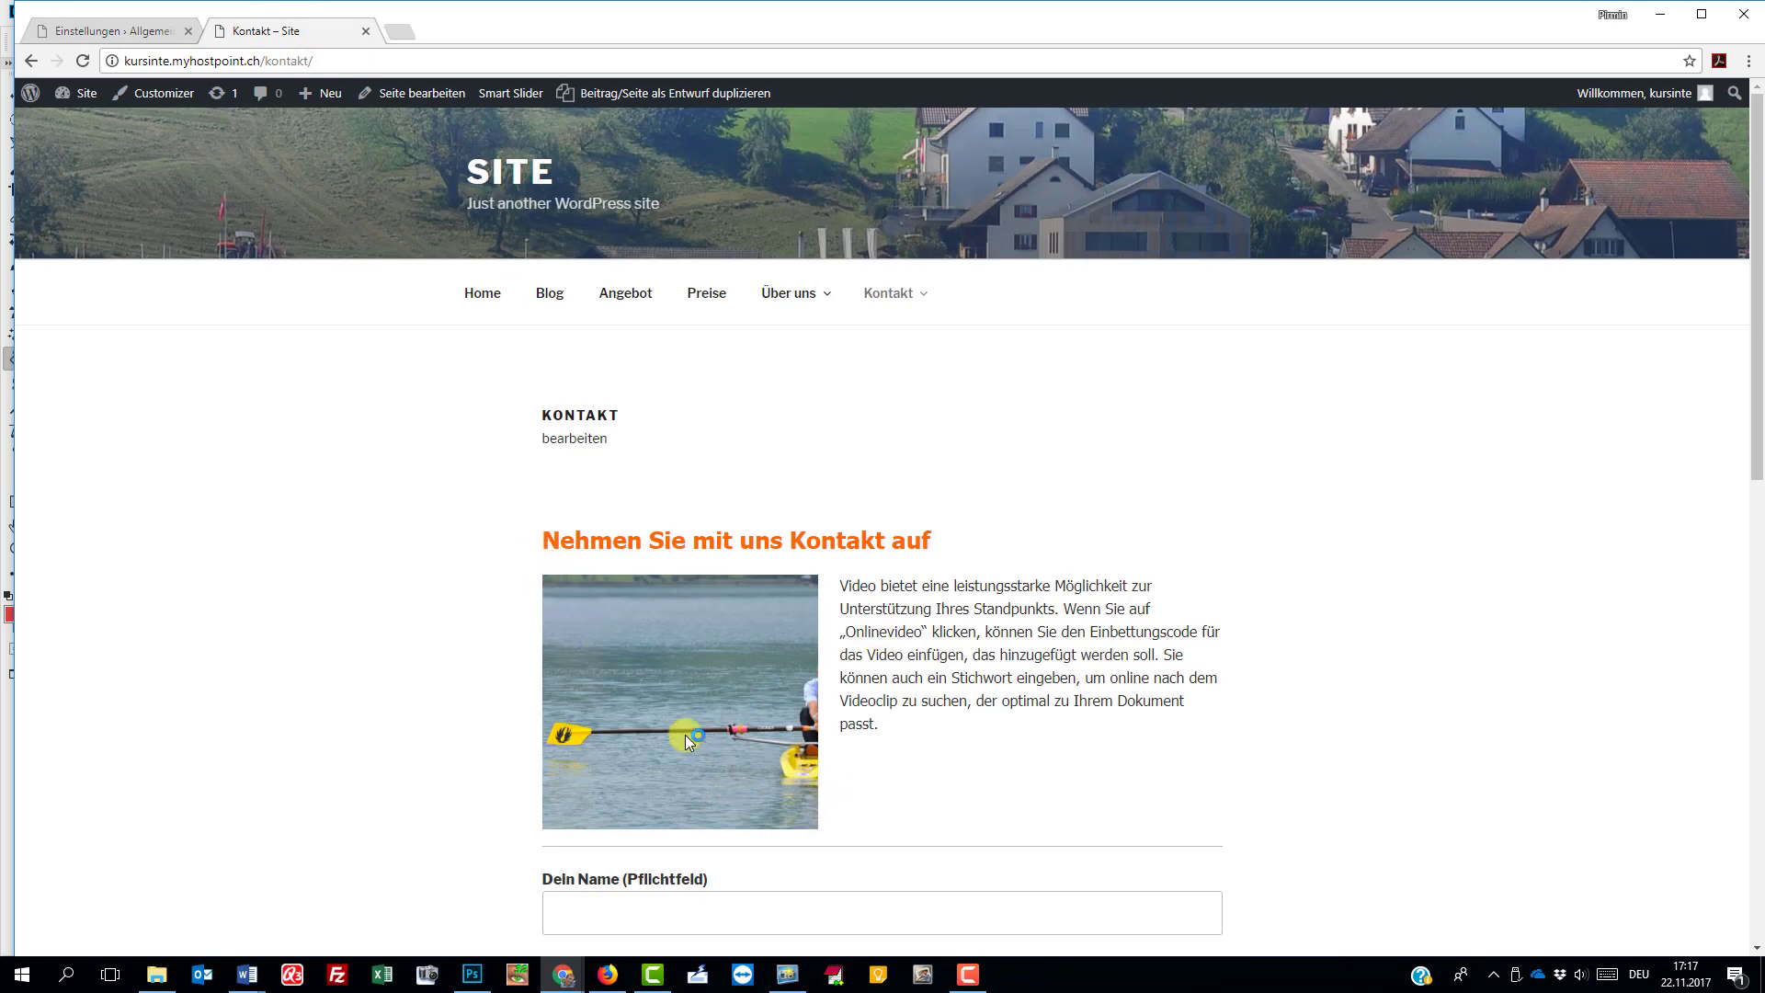
{"action": "left_click", "coordinate": [135, 42]}
{"action": "left_click", "coordinate": [257, 544]}
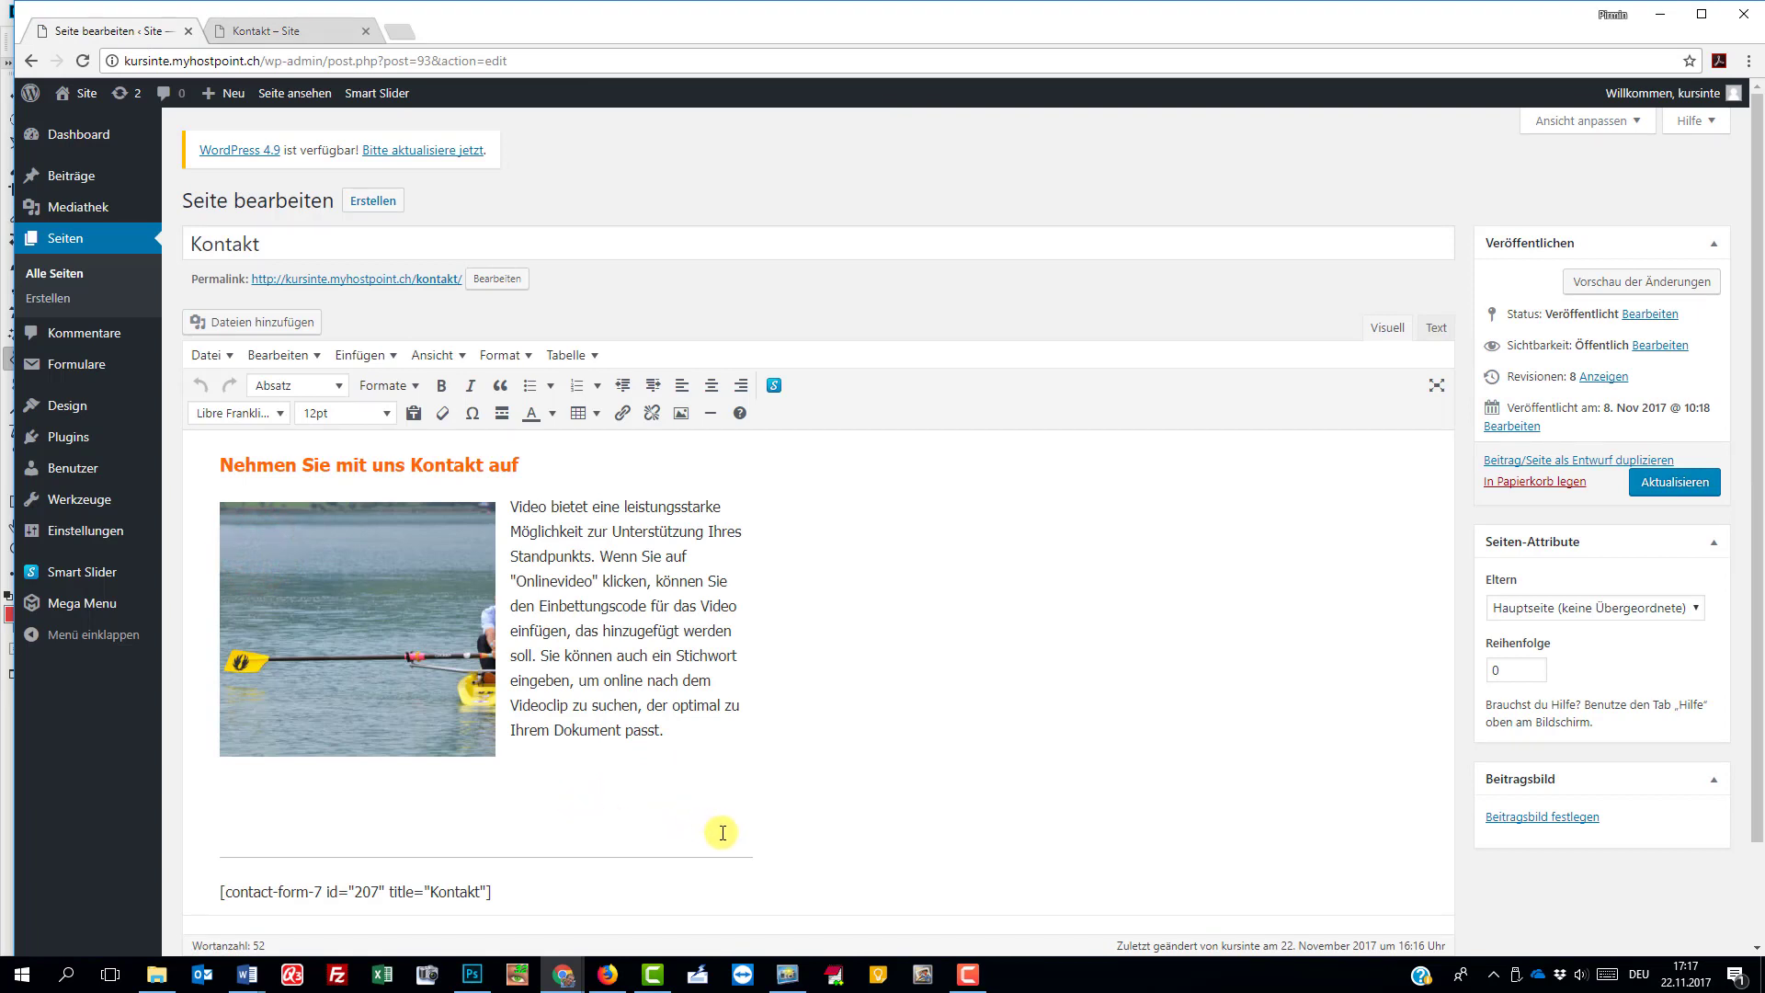
{"action": "left_click_drag", "start_coordinate": [594, 791], "coordinate": [248, 607]}
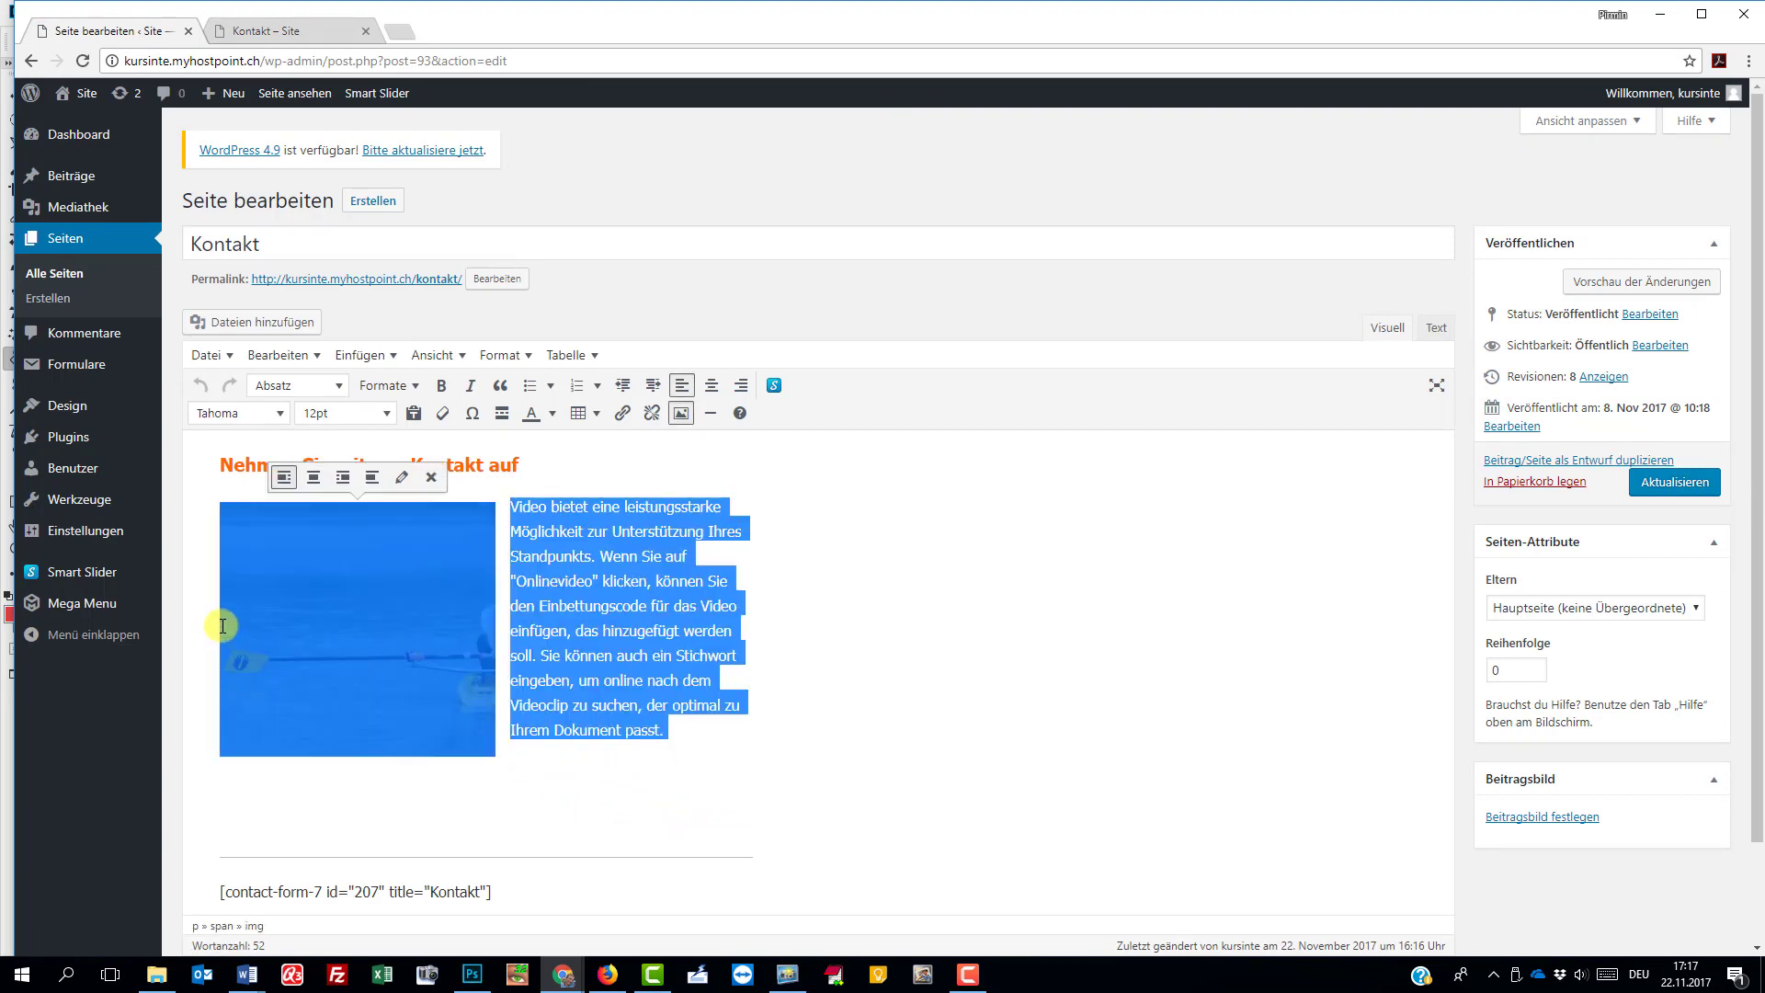
{"action": "key", "text": "Delete"}
{"action": "key", "text": "BackSpace"}
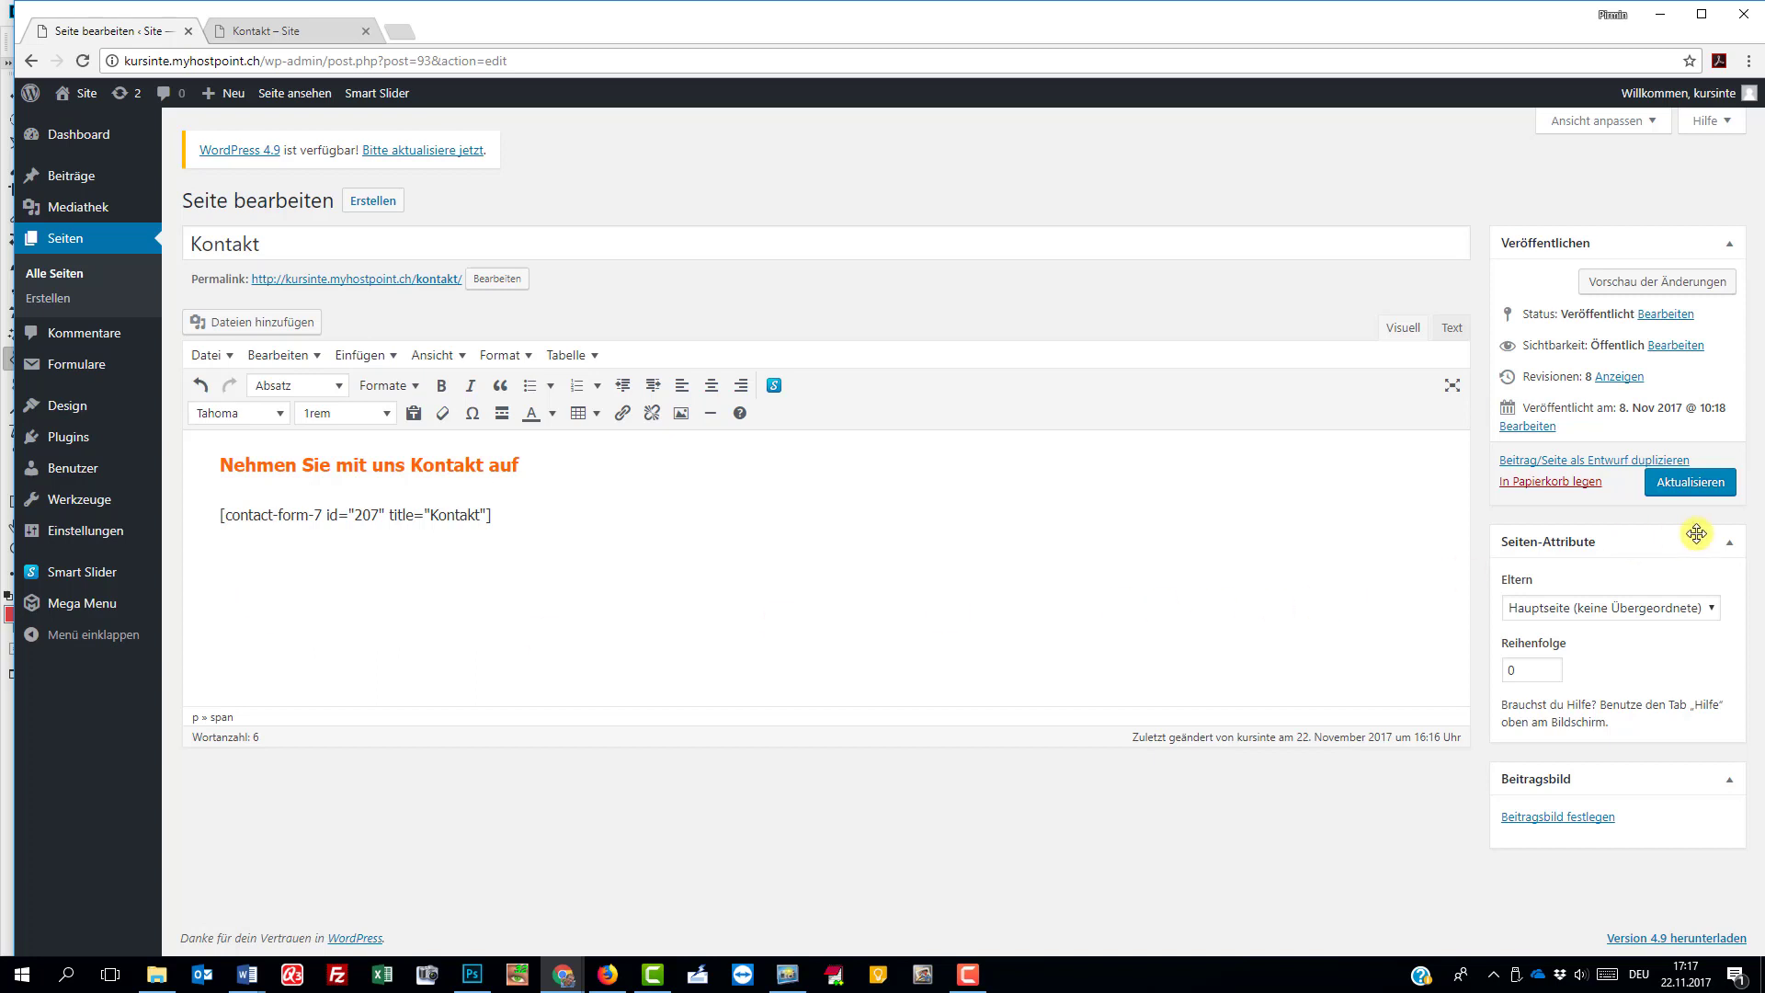
{"action": "left_click", "coordinate": [1662, 483]}
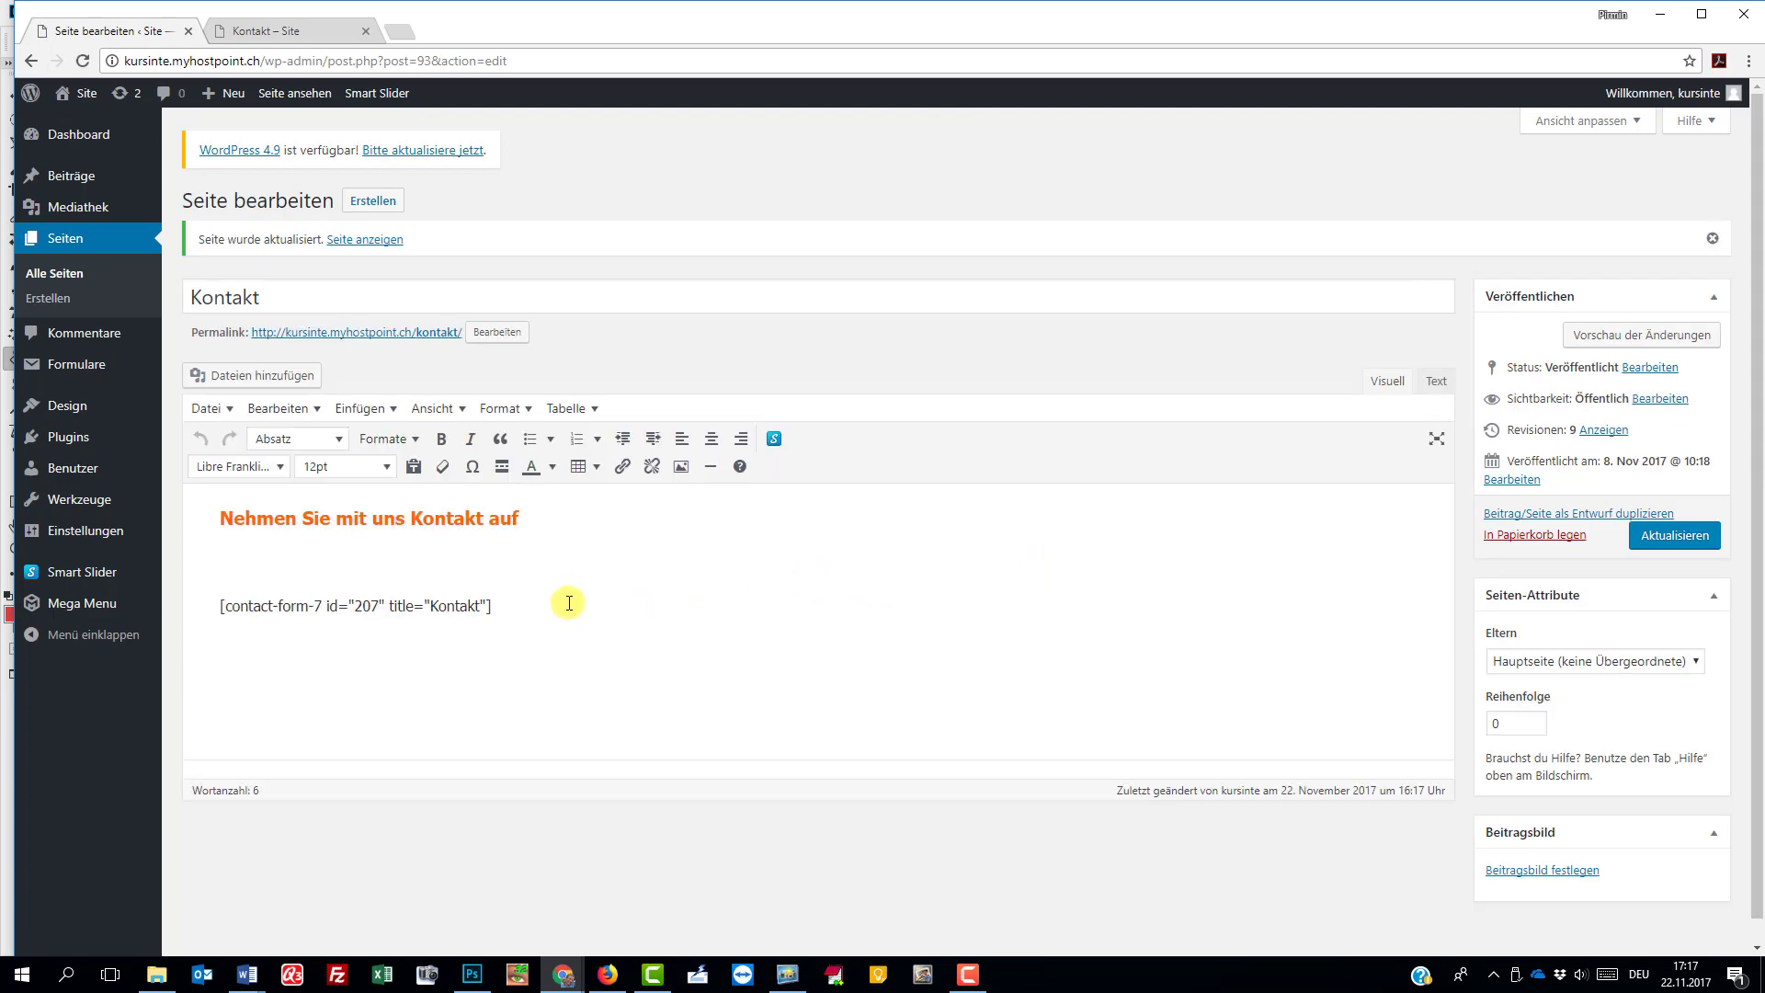
Open the Kontakt contact form for editing and compare its template with the form on the live page
{"action": "left_click", "coordinate": [89, 367]}
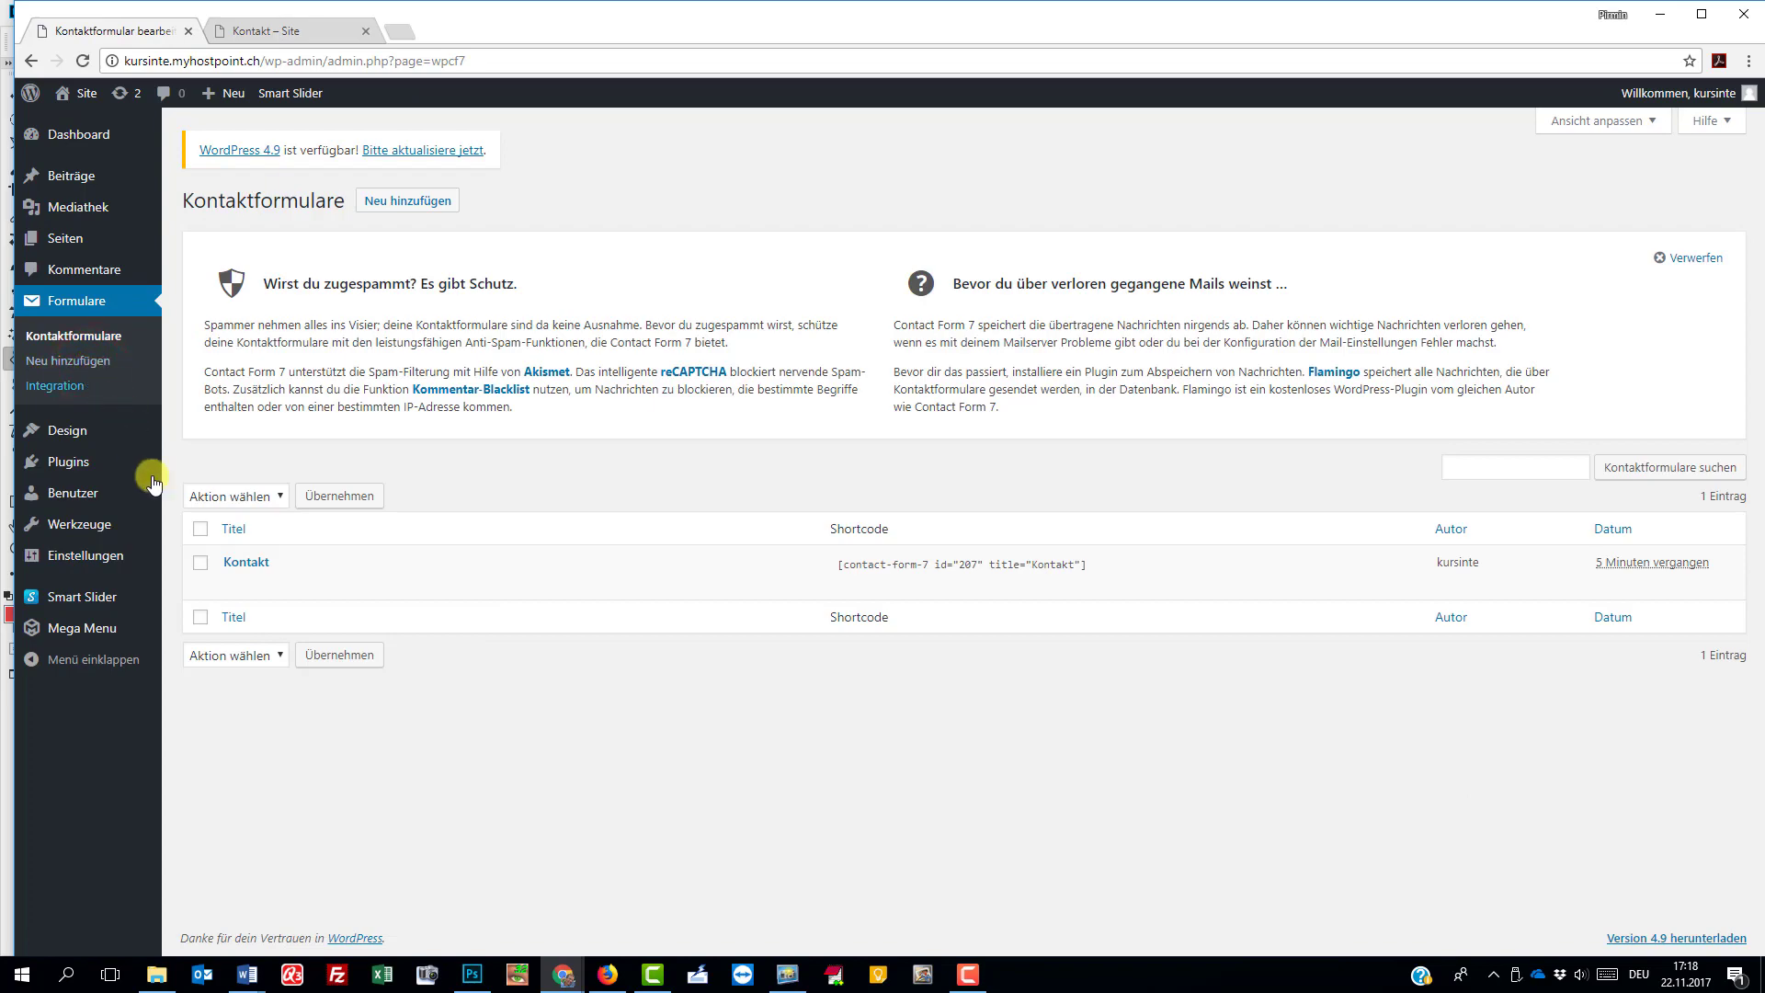
{"action": "left_click", "coordinate": [239, 566]}
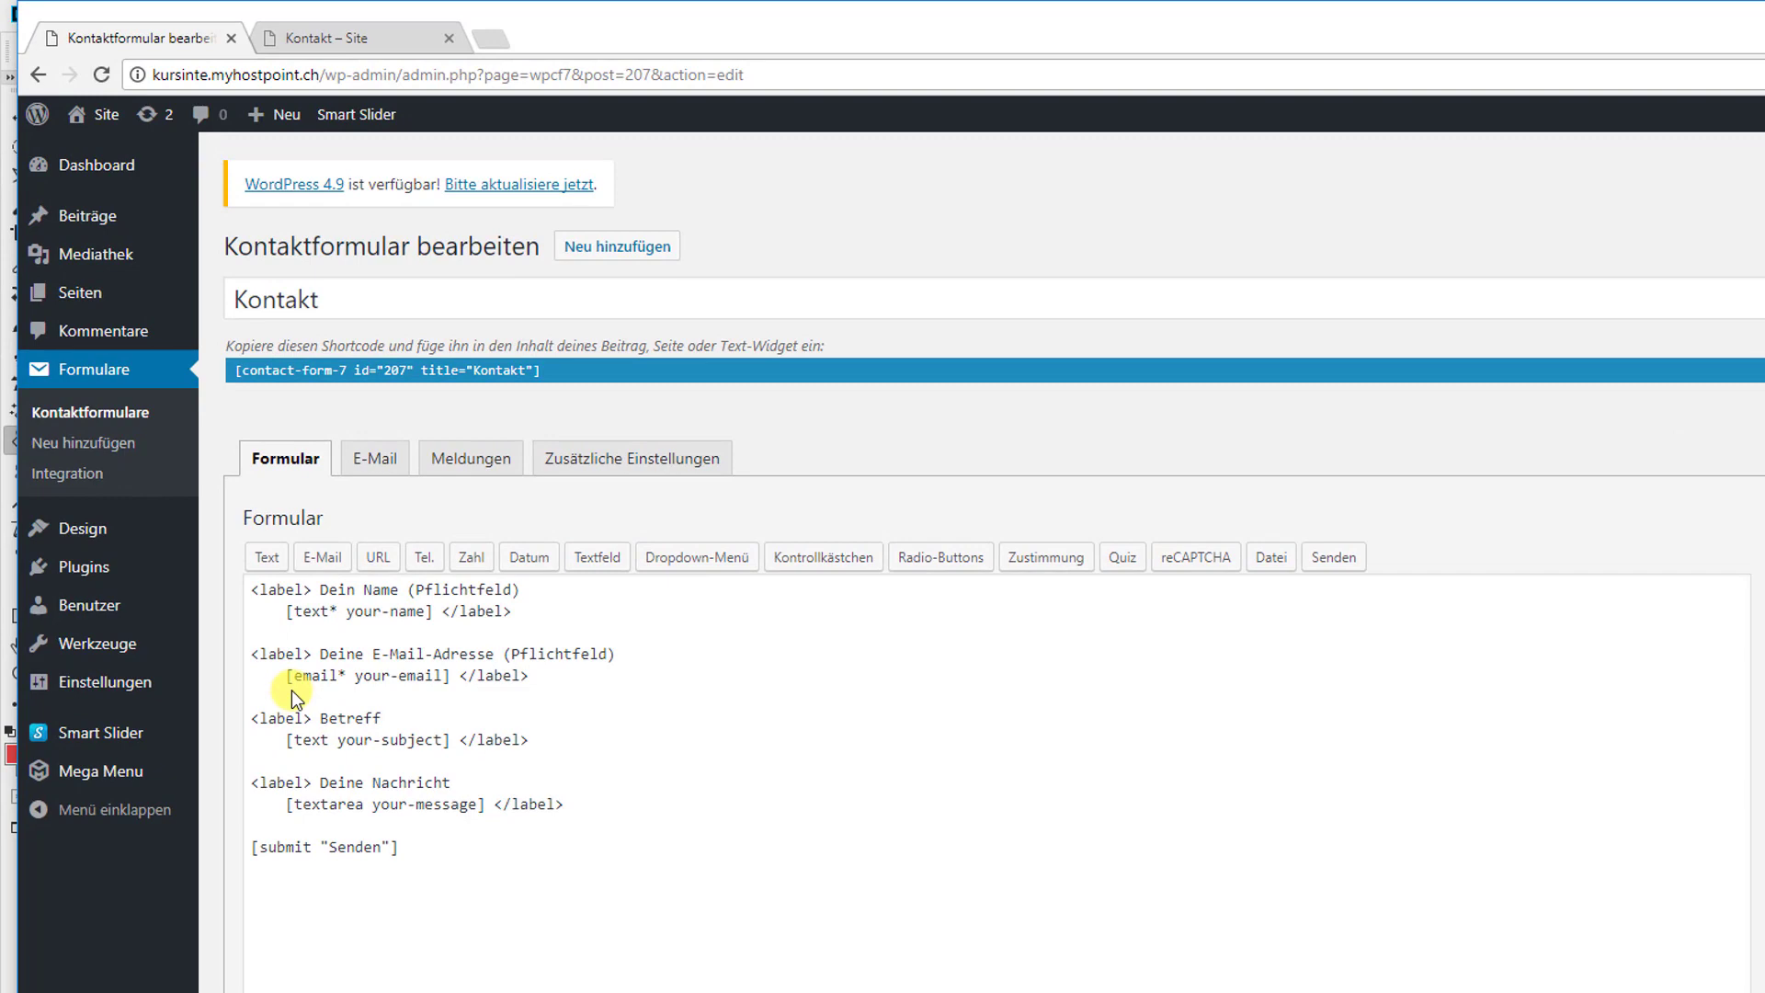
{"action": "key", "text": "ctrl+Tab"}
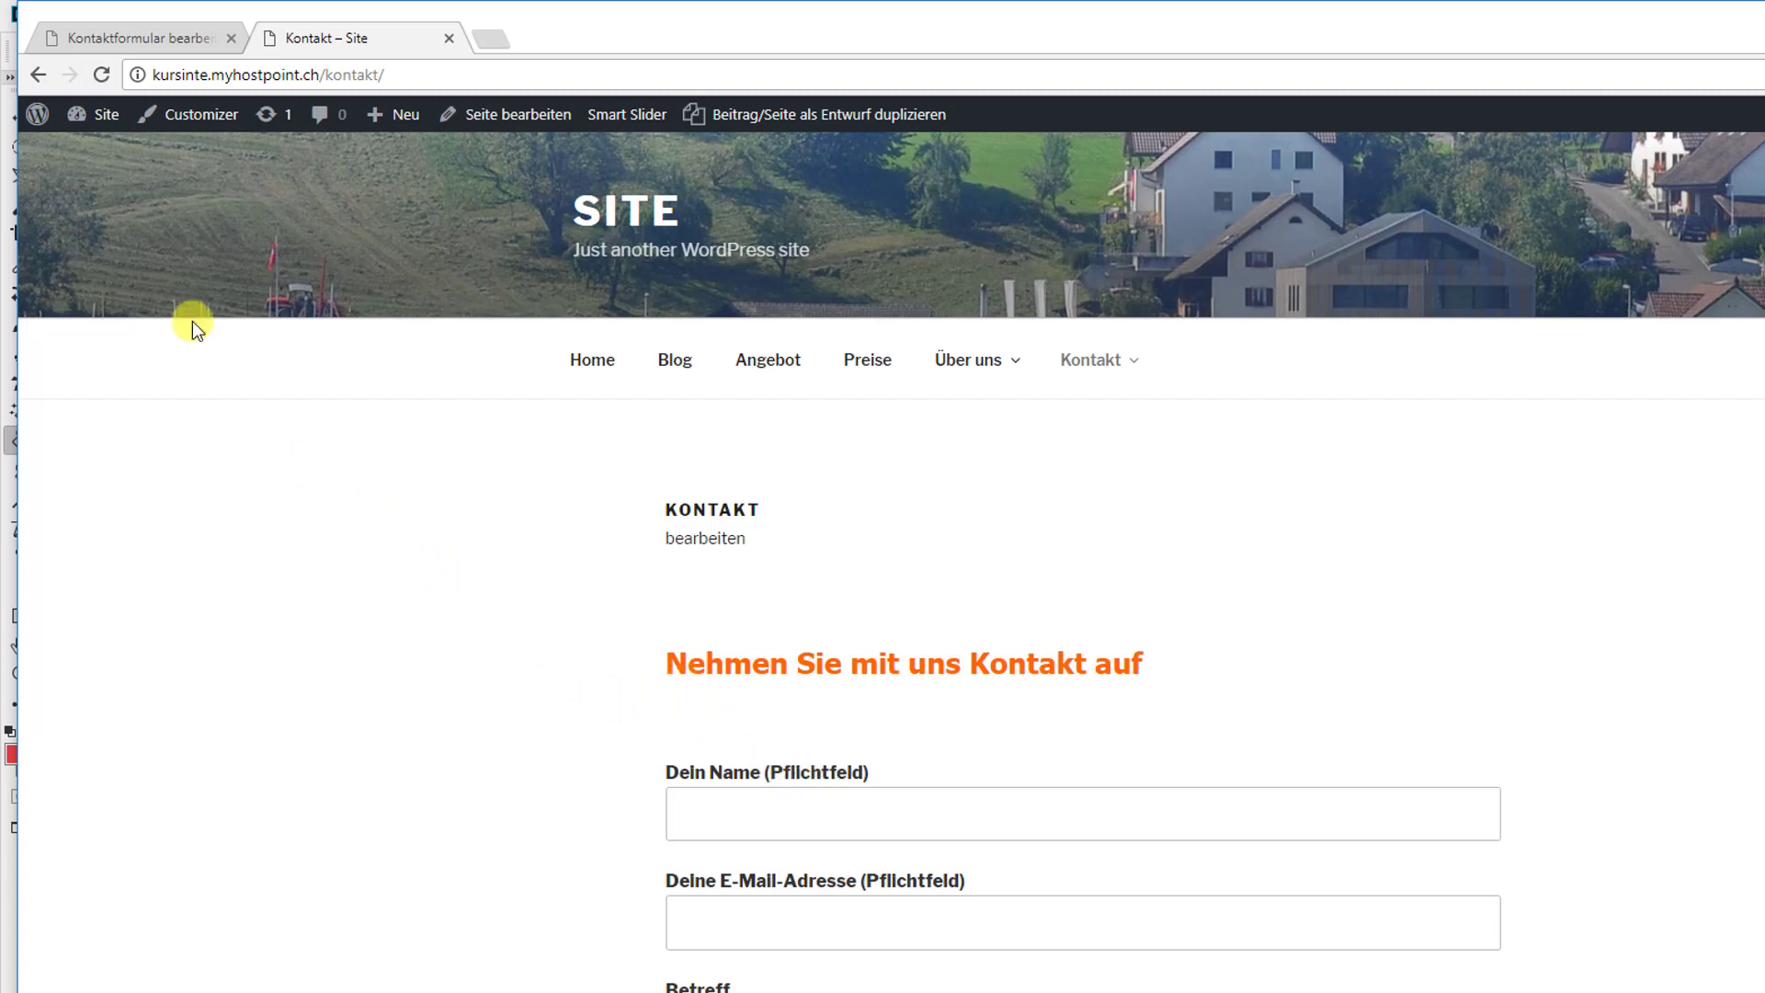
{"action": "left_click", "coordinate": [92, 37]}
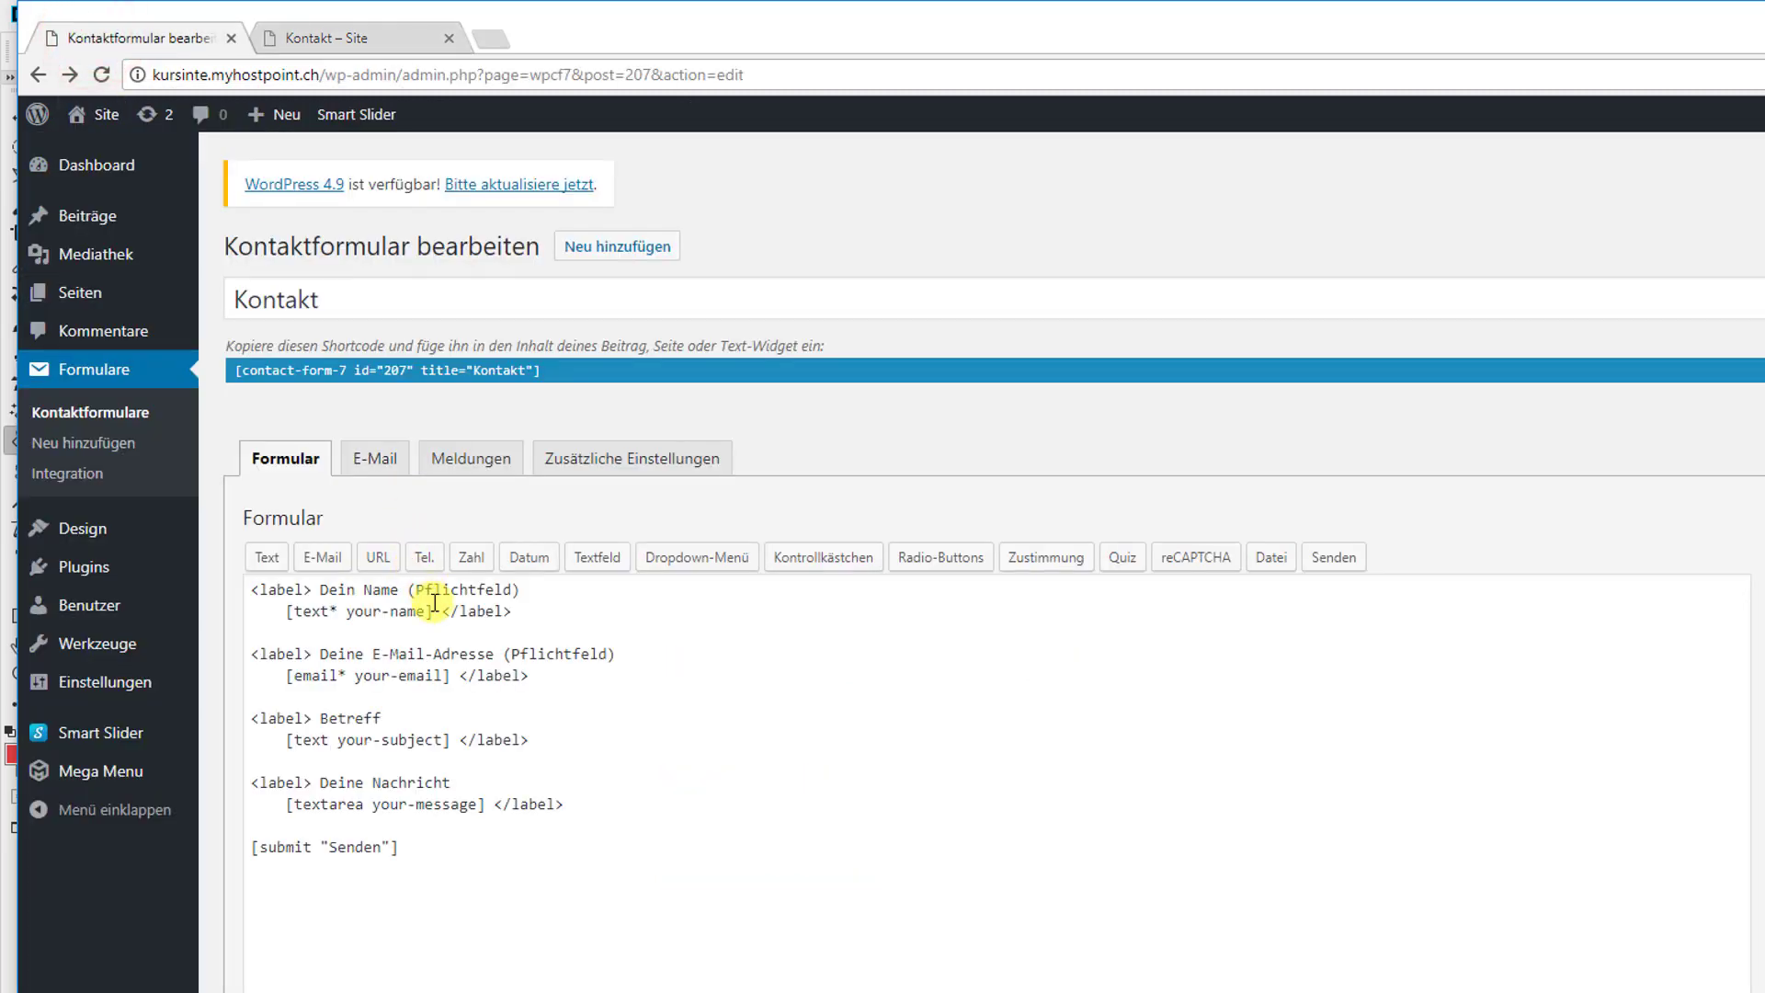
Duplicate the "Dein Name (Pflichtfeld)" label block with its text field directly below the original in the form template
{"action": "left_click_drag", "start_coordinate": [532, 607], "coordinate": [246, 588]}
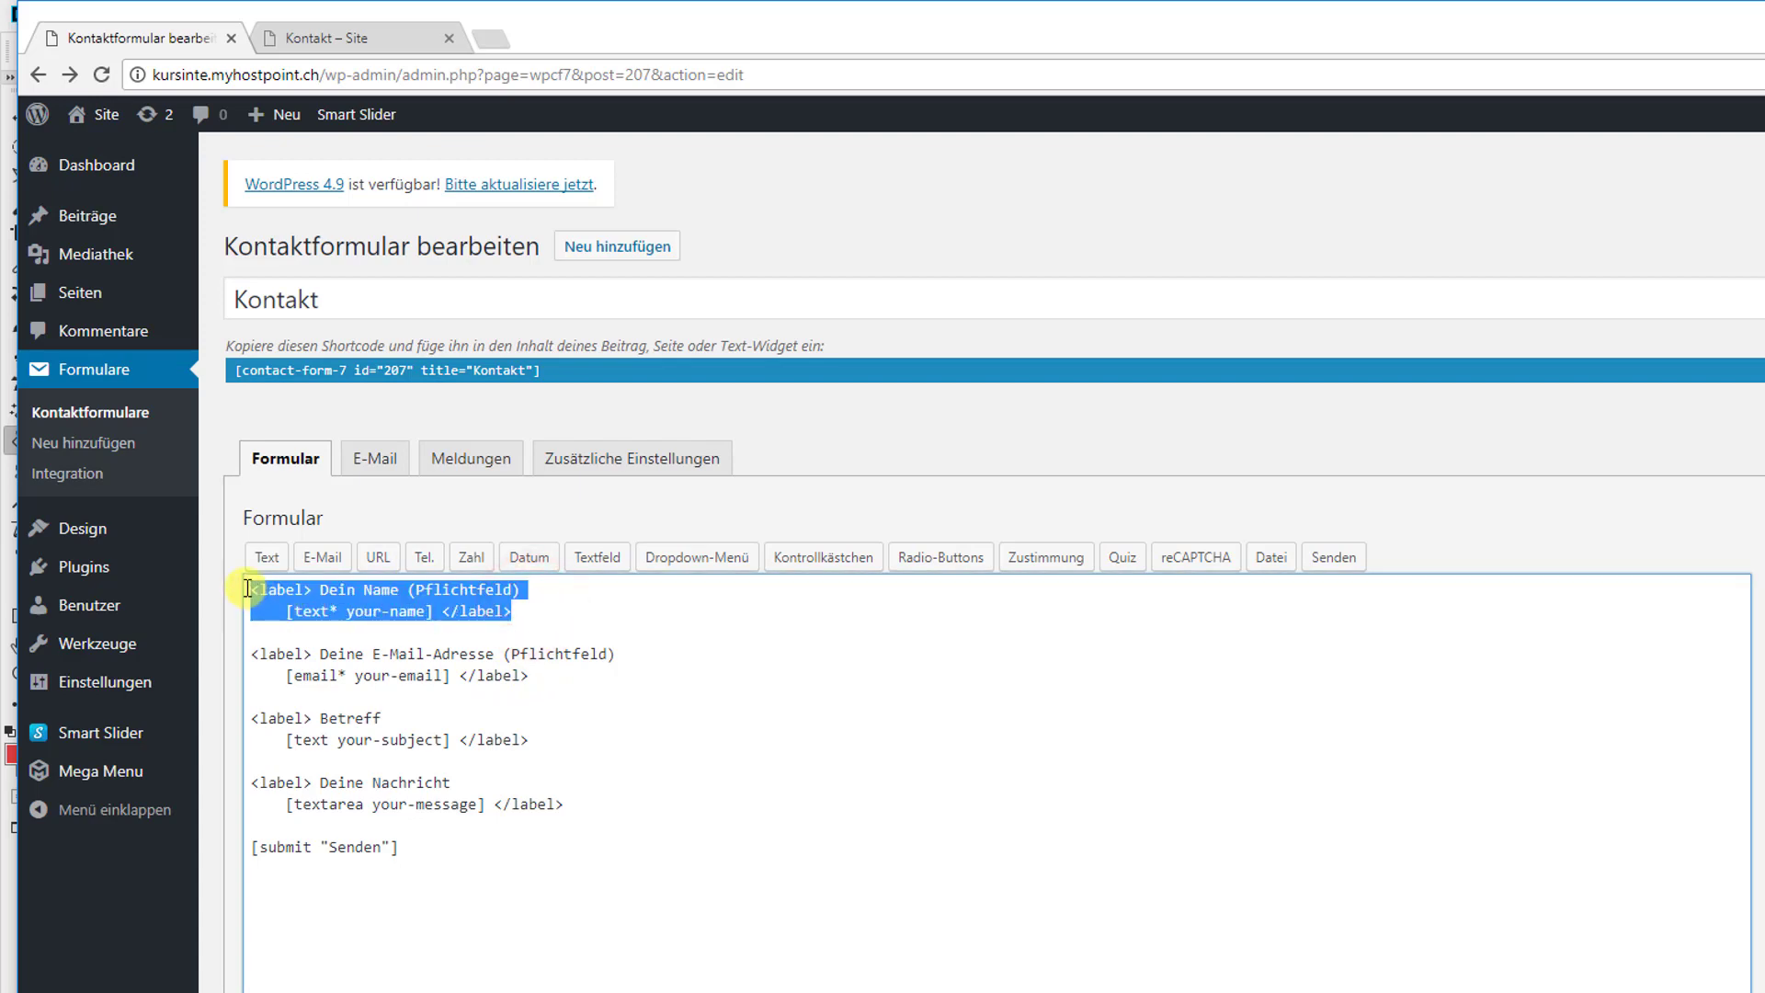
{"action": "left_click", "coordinate": [566, 615]}
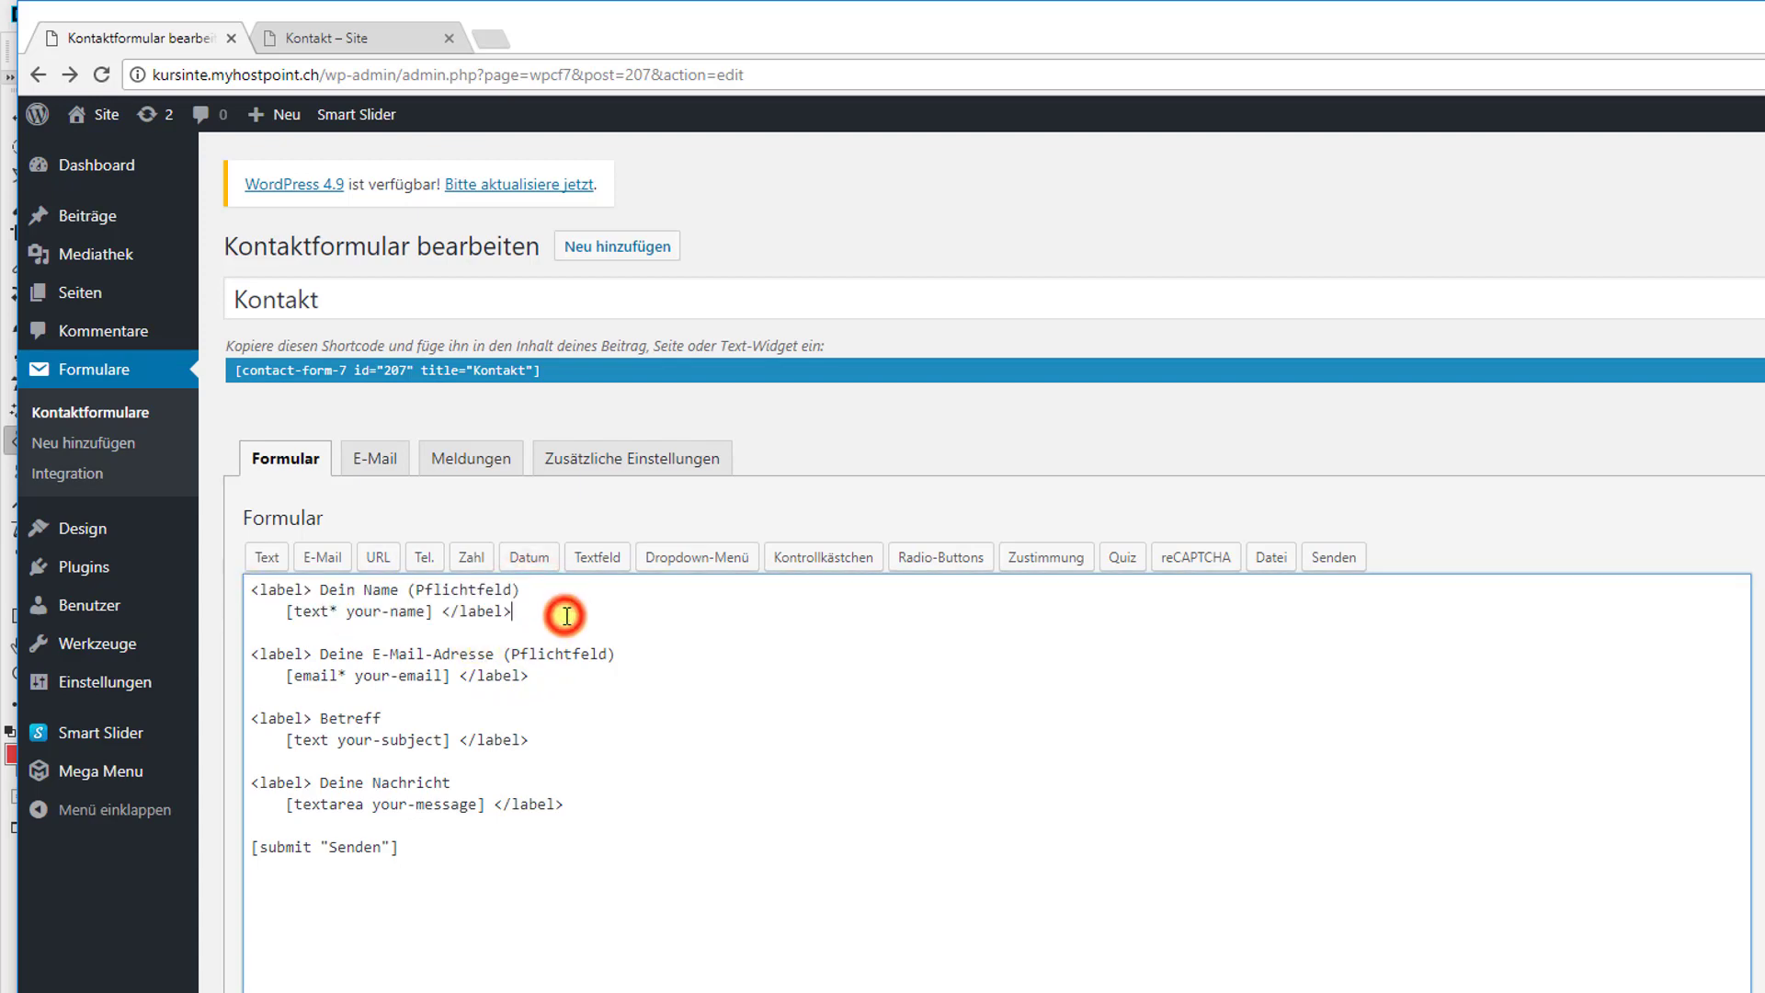
{"action": "key", "text": "Return"}
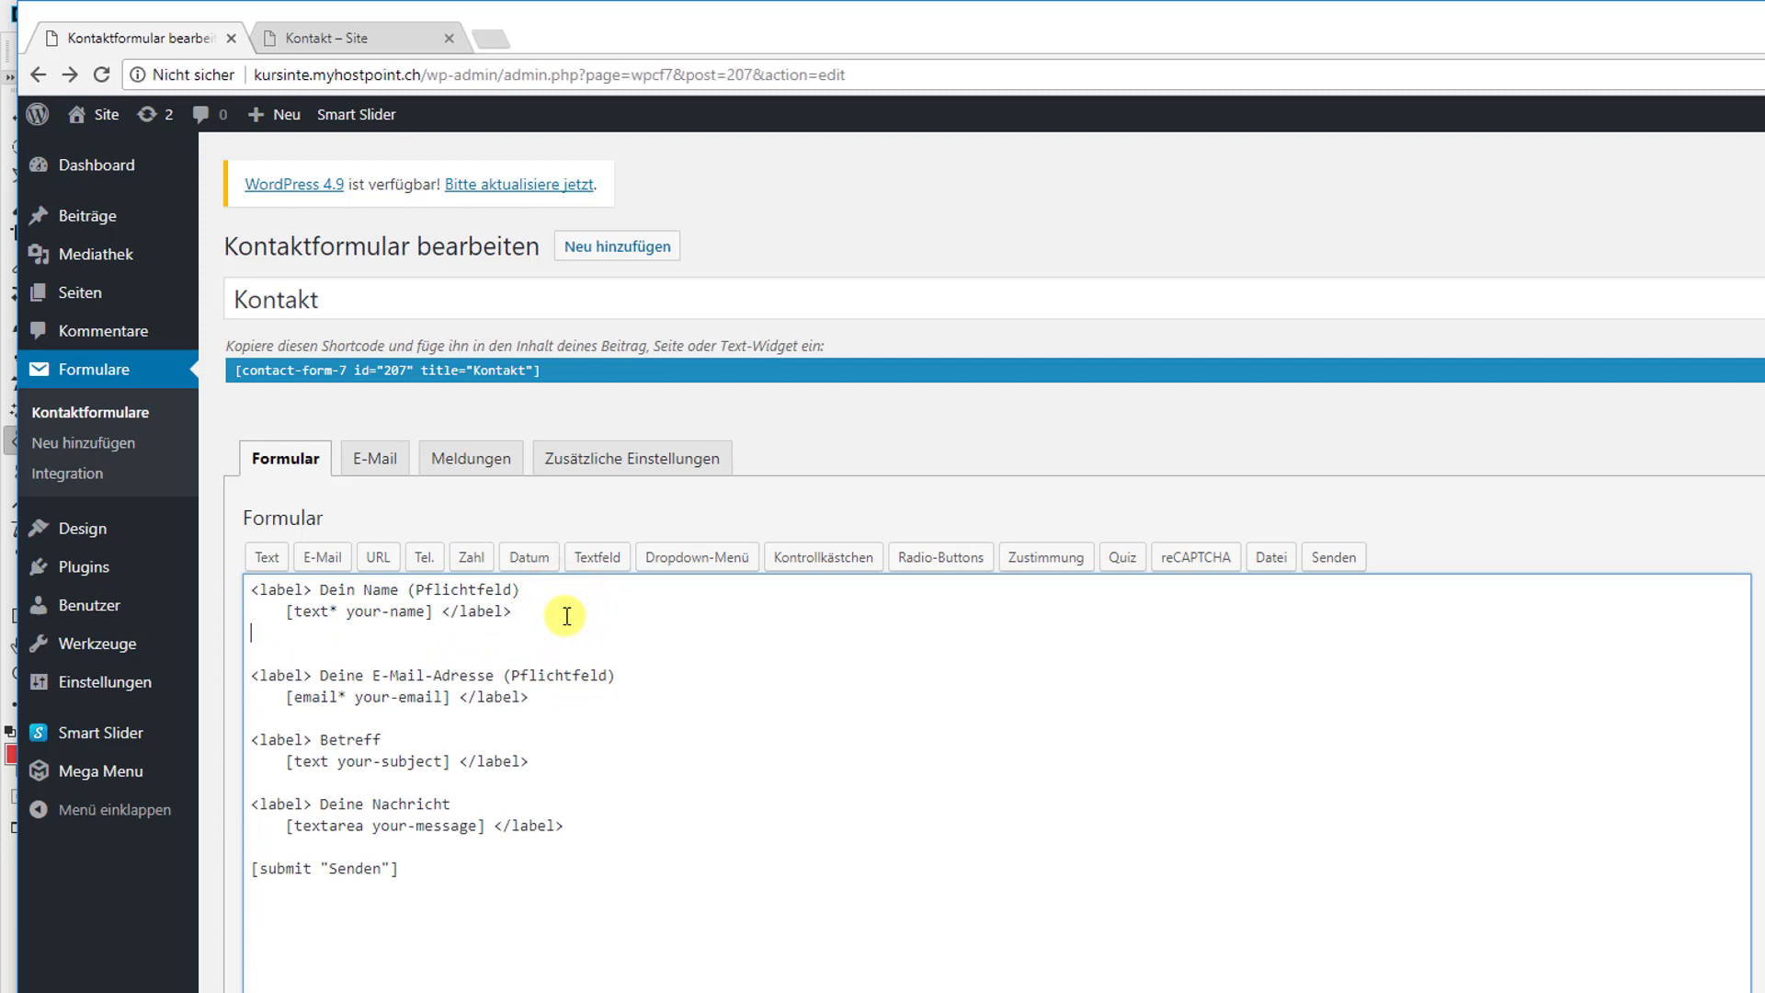
{"action": "key", "text": "Return"}
{"action": "key", "text": "ctrl+v"}
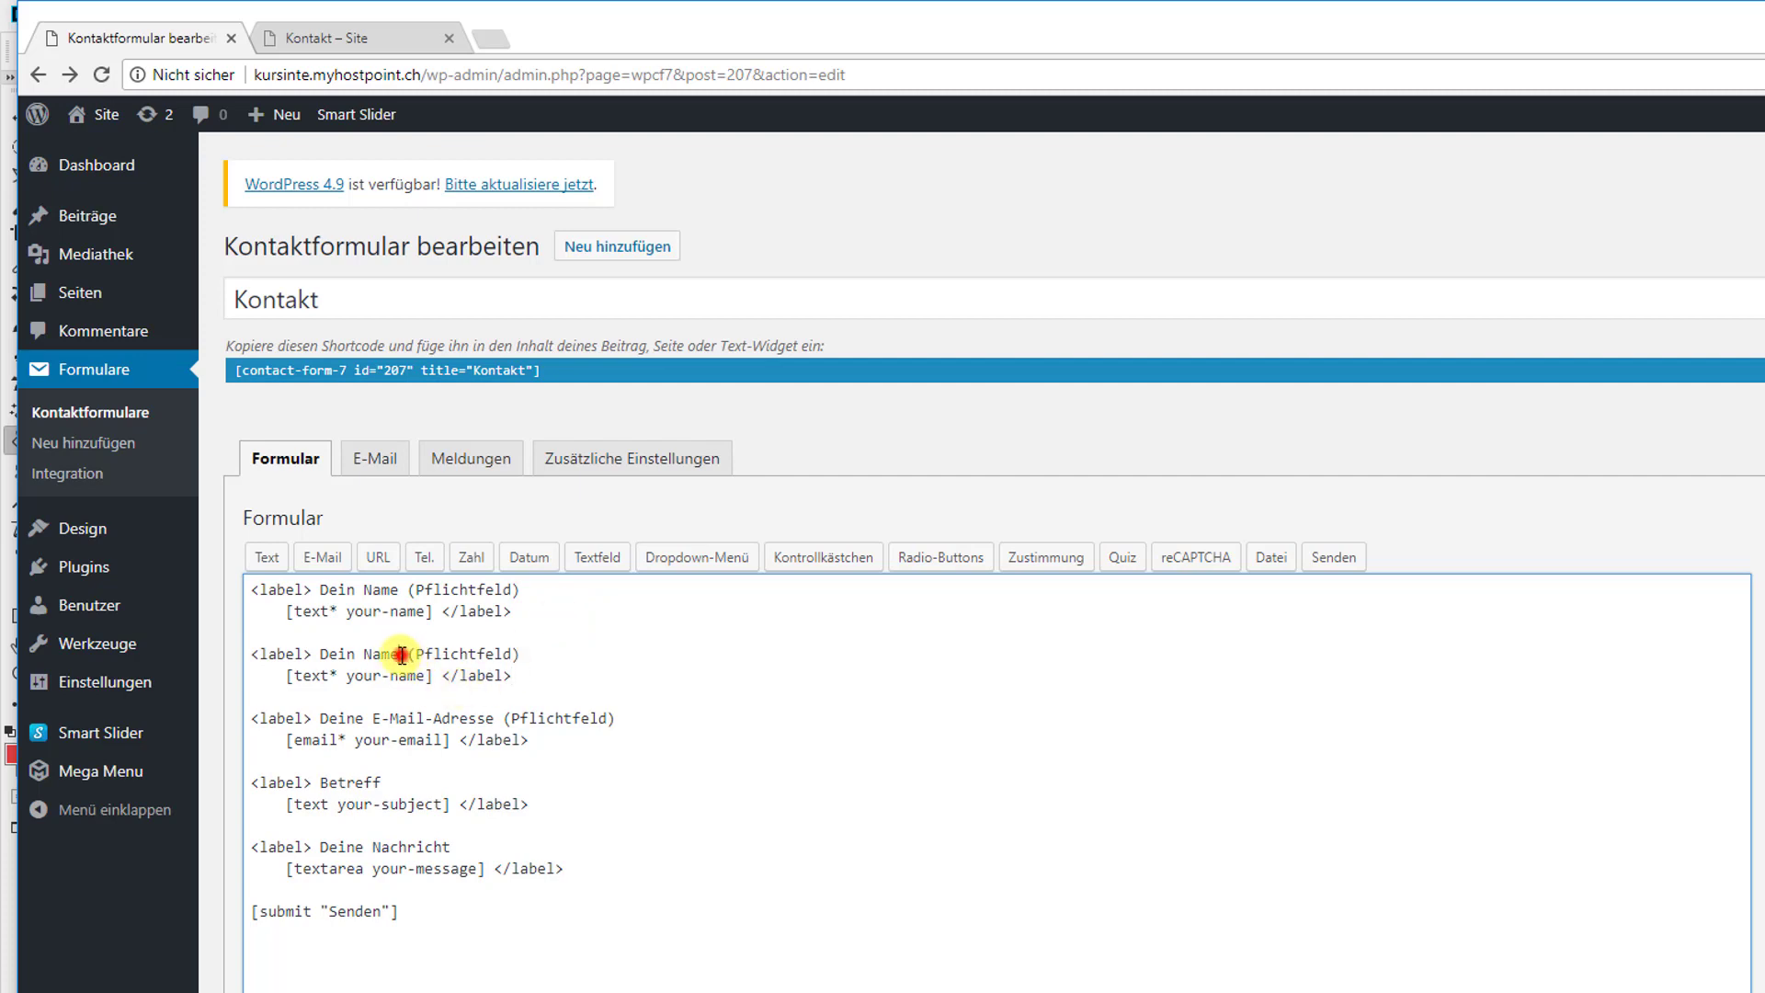
Change the copied block's label to "Strasse" and its field name to "strasse", and save the contact form
{"action": "left_click_drag", "start_coordinate": [404, 654], "coordinate": [323, 658]}
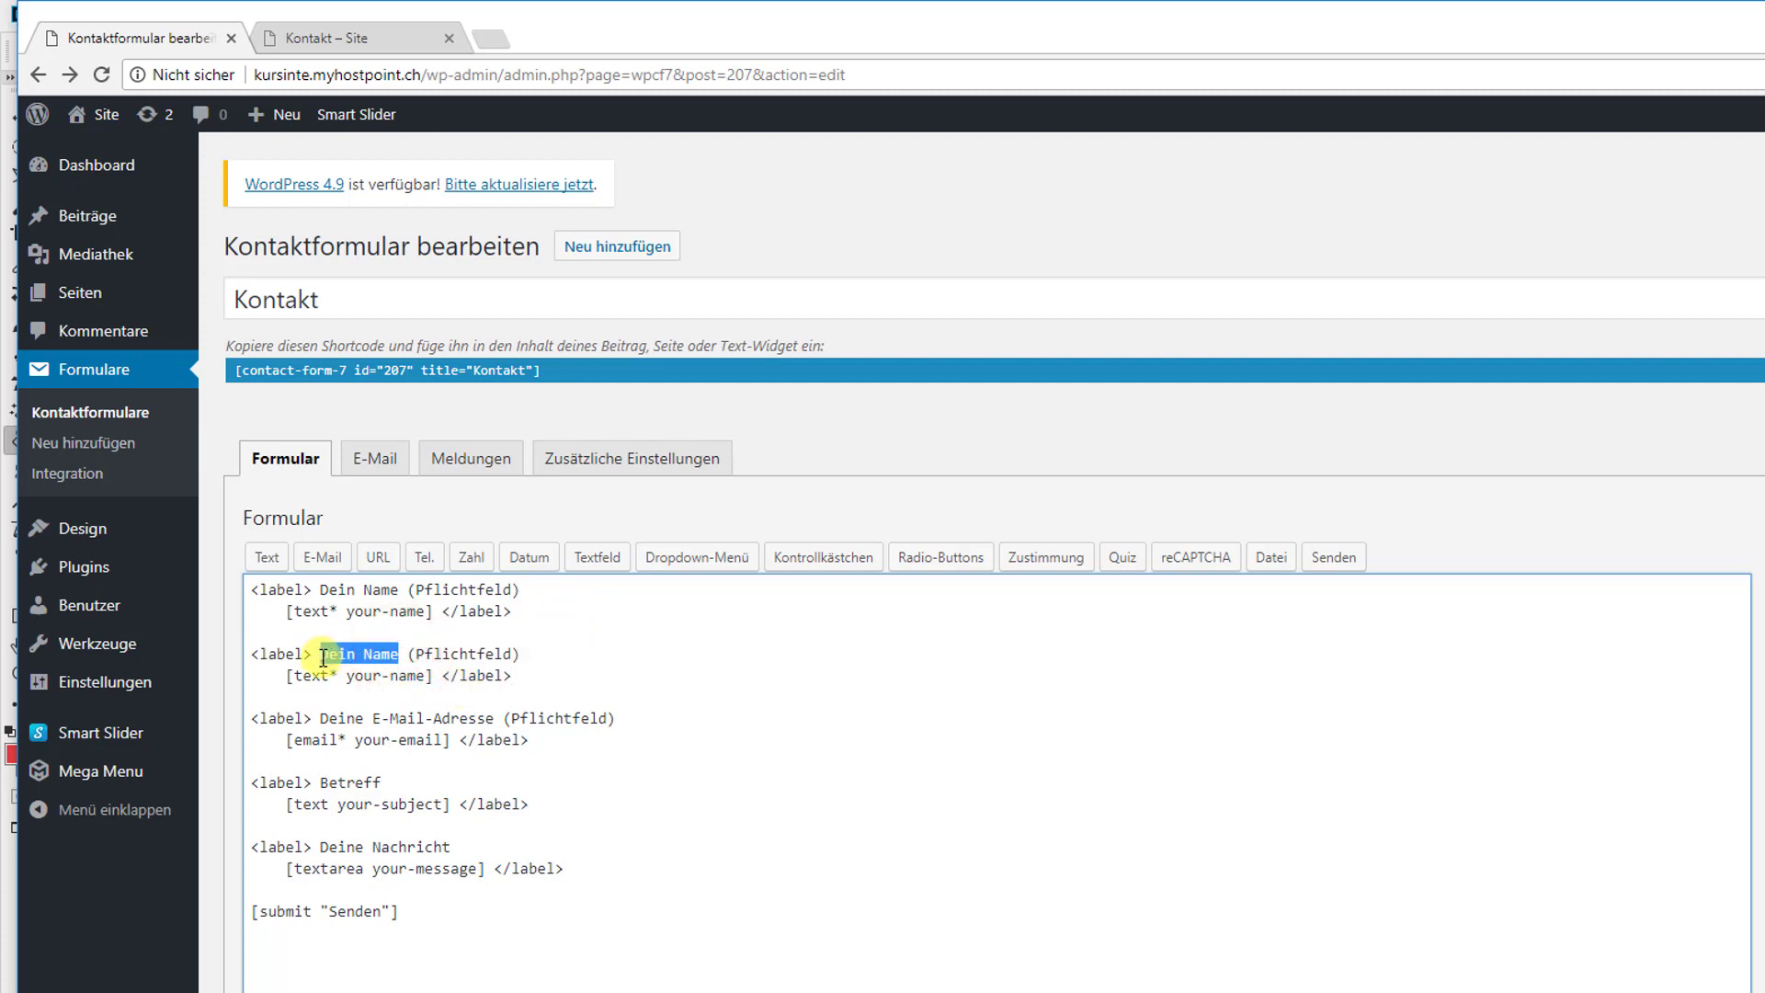
{"action": "type", "text": "Strasse"}
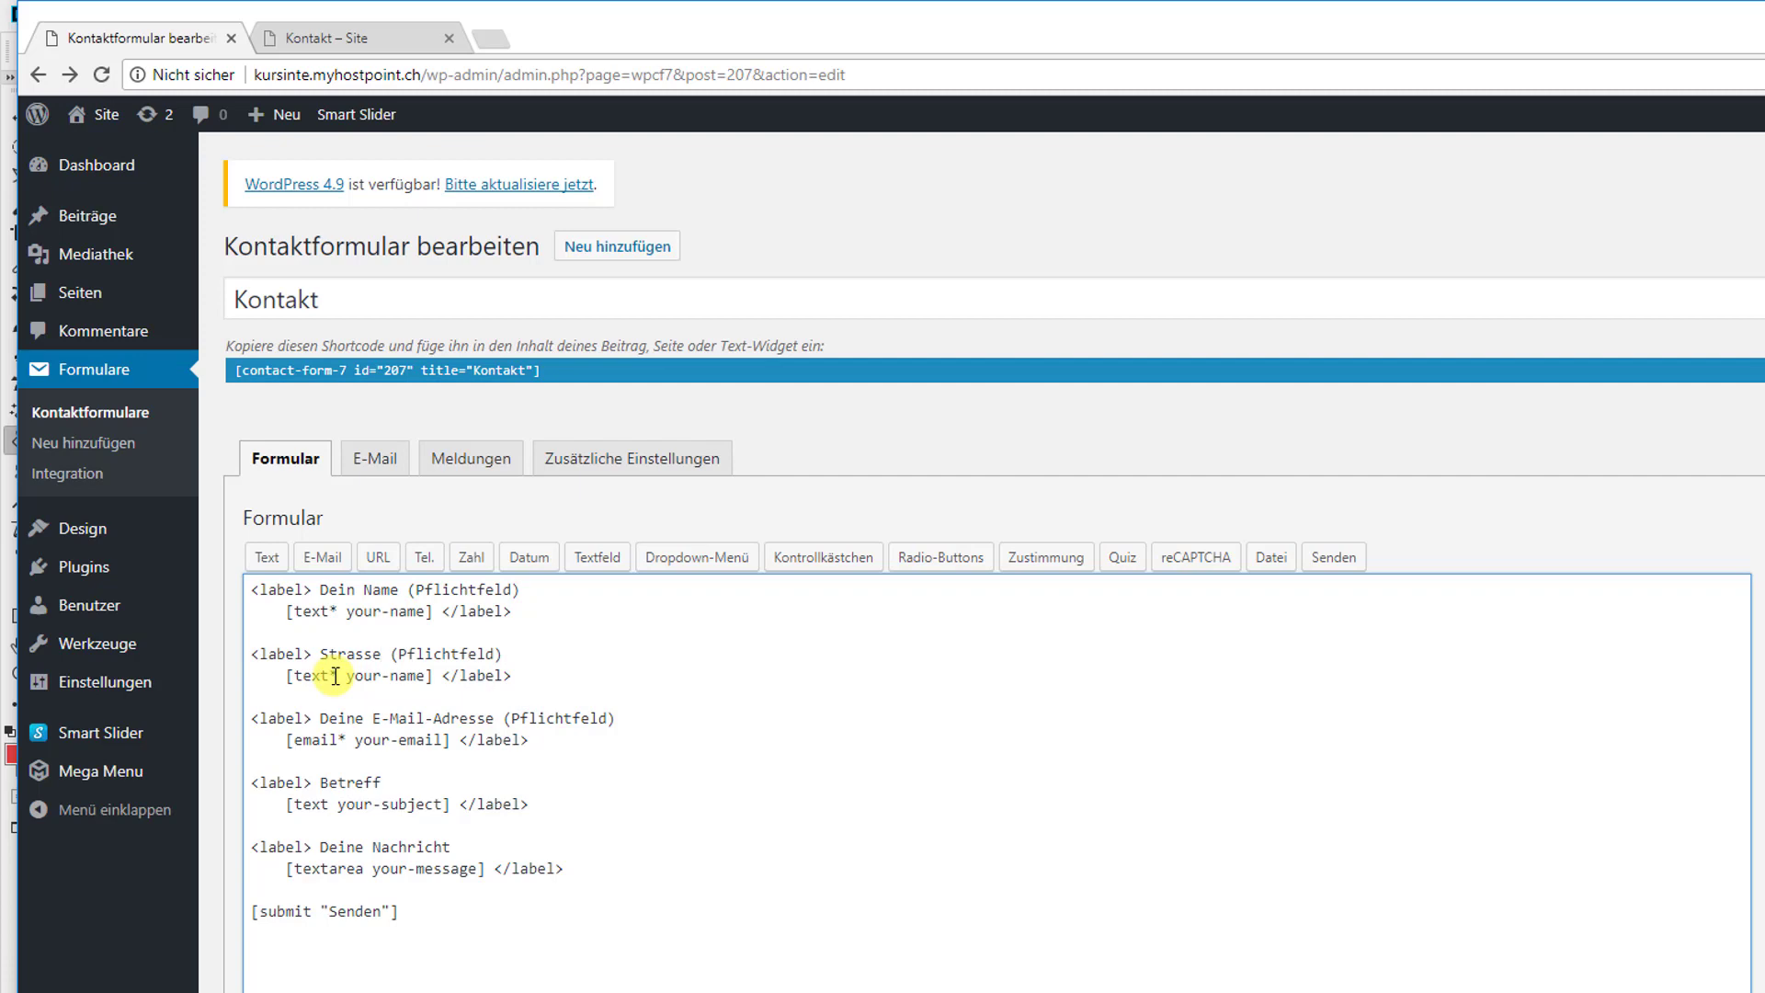
{"action": "left_click_drag", "start_coordinate": [347, 676], "coordinate": [429, 678]}
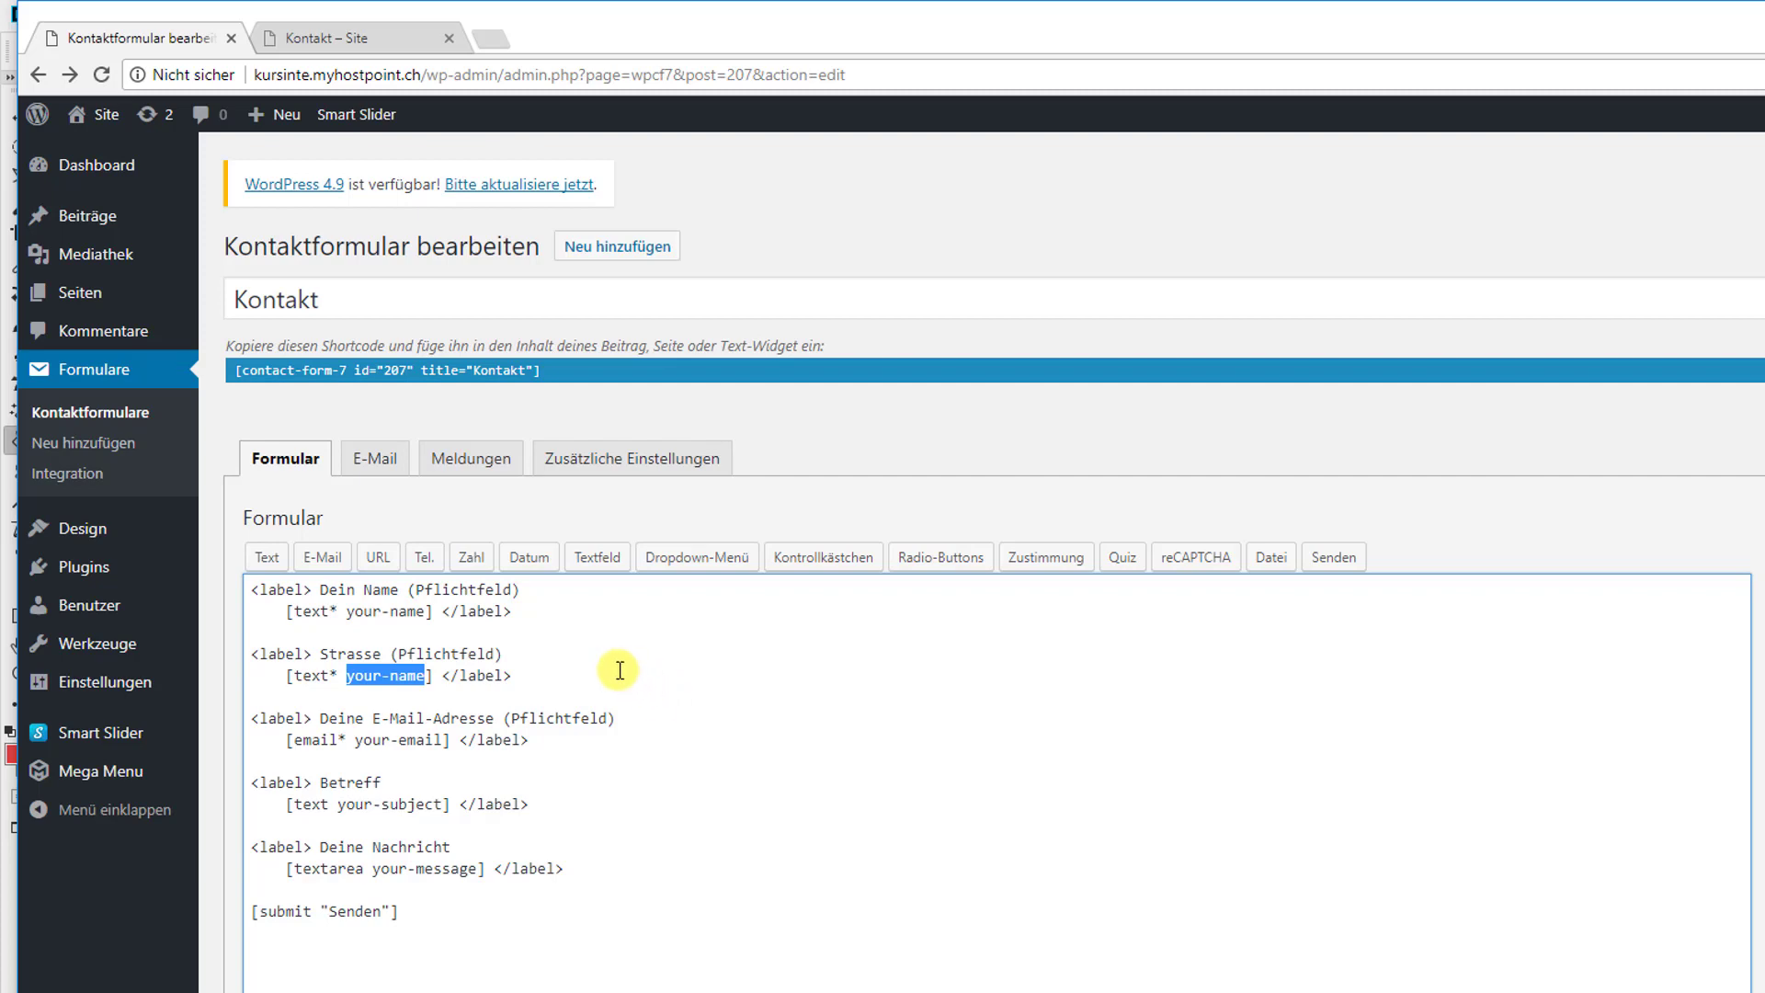
{"action": "type", "text": "stras"}
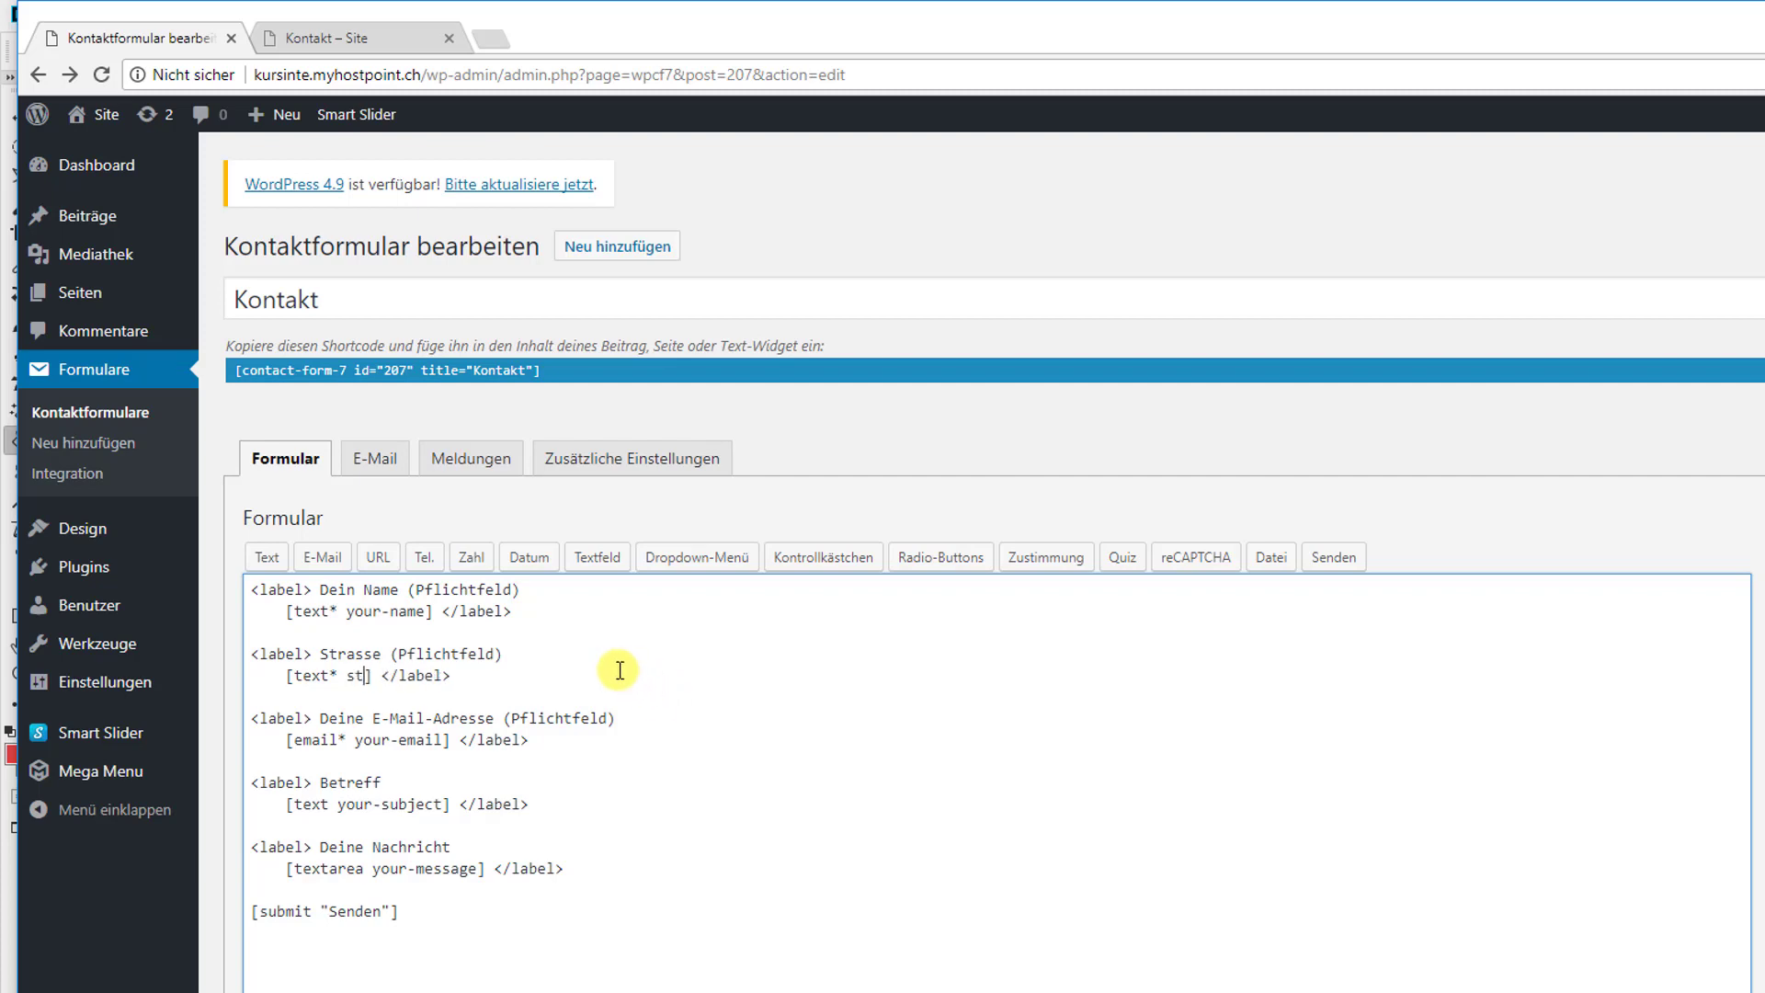
{"action": "type", "text": "se"}
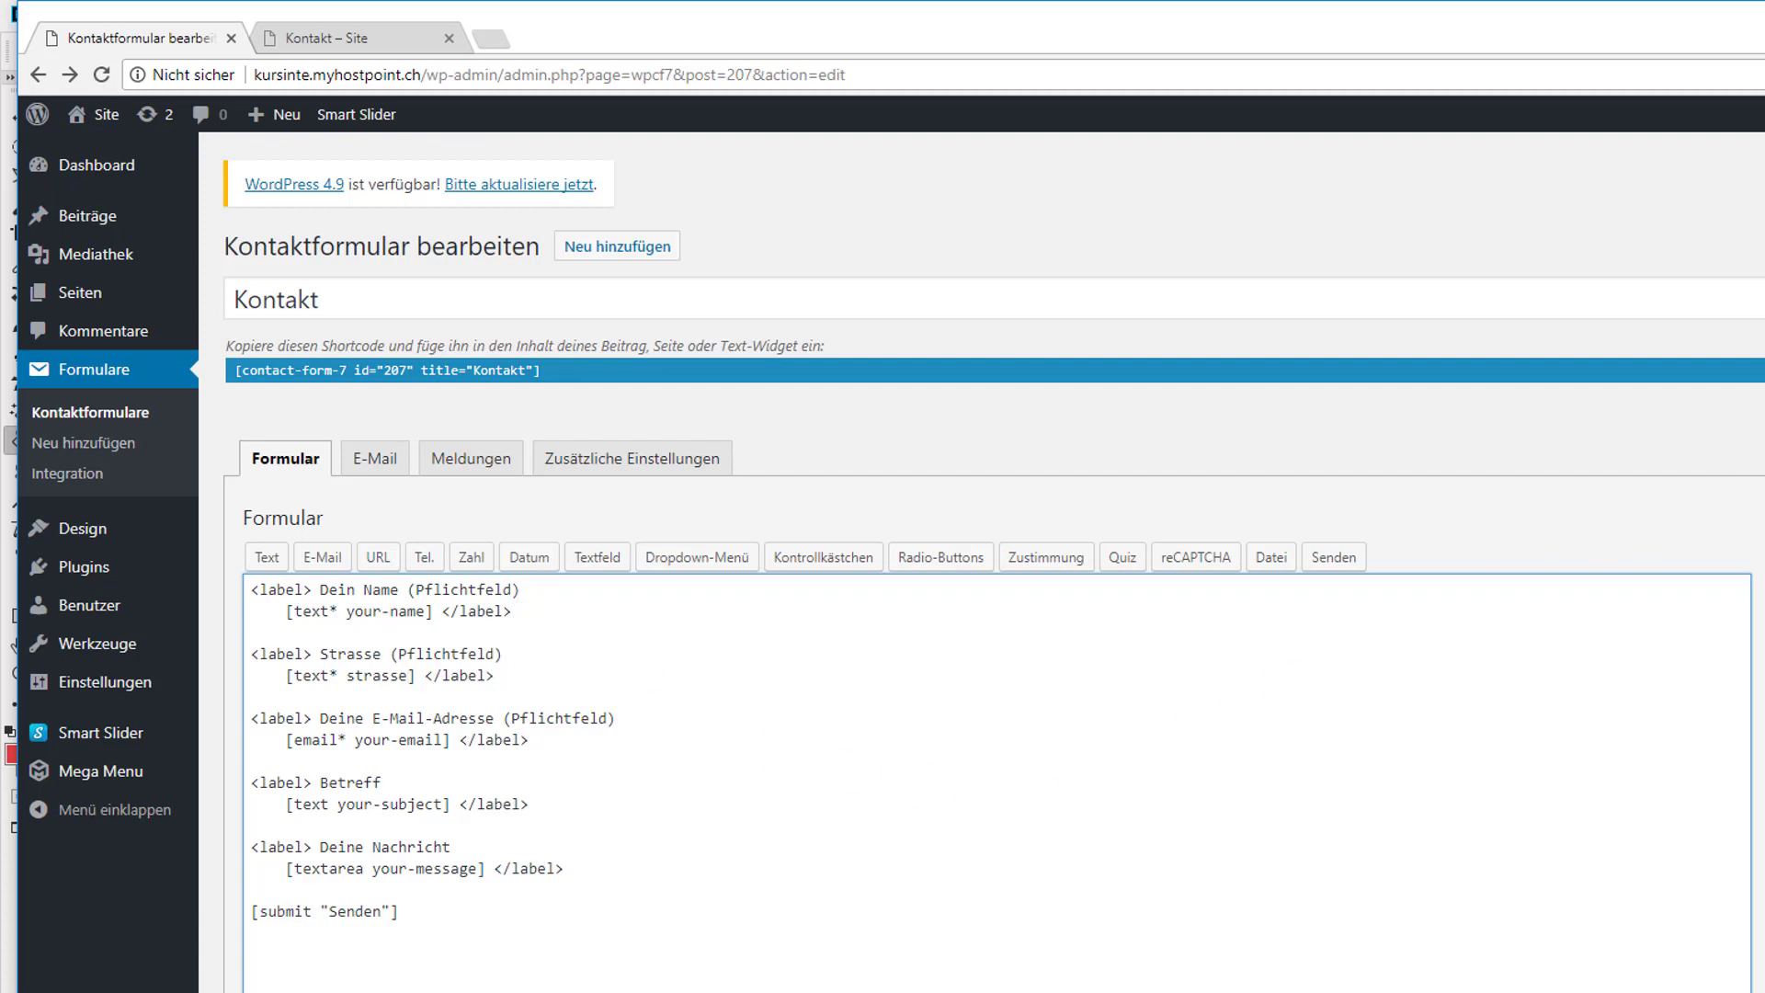
{"action": "left_click", "coordinate": [1758, 501]}
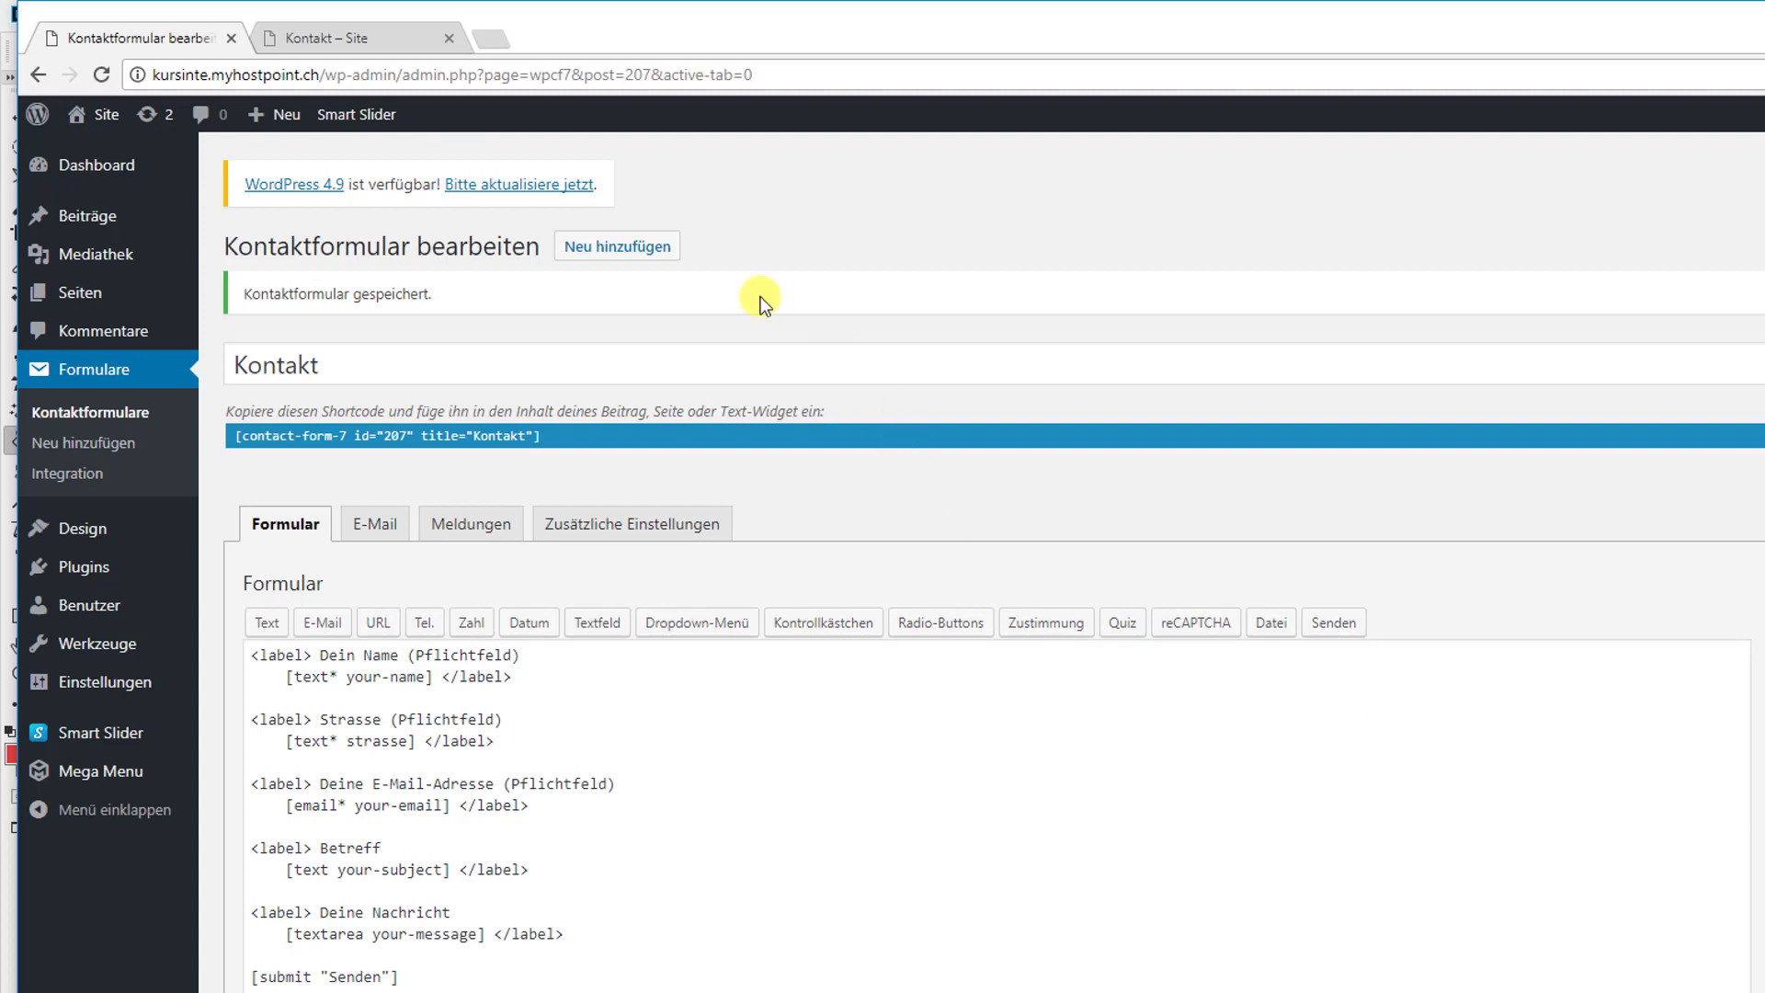
Reload the live Kontakt page to check the Strasse field, and return to the form editor
{"action": "left_click", "coordinate": [396, 43]}
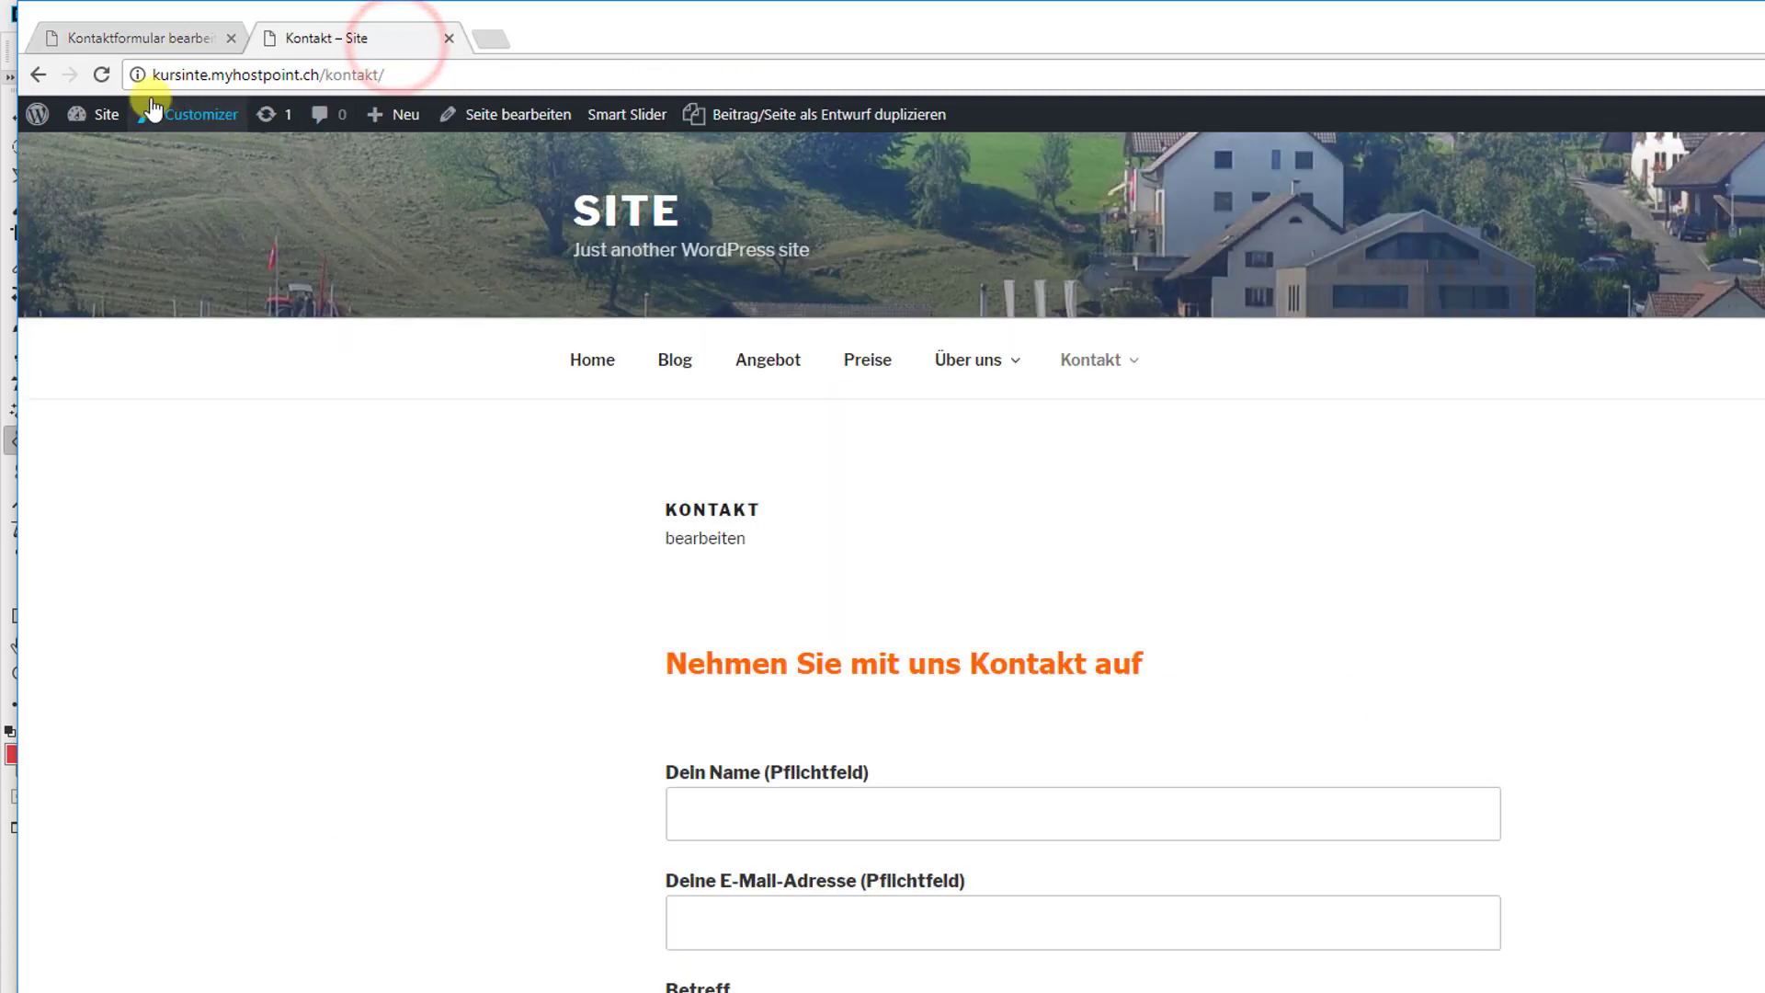
{"action": "left_click", "coordinate": [103, 74]}
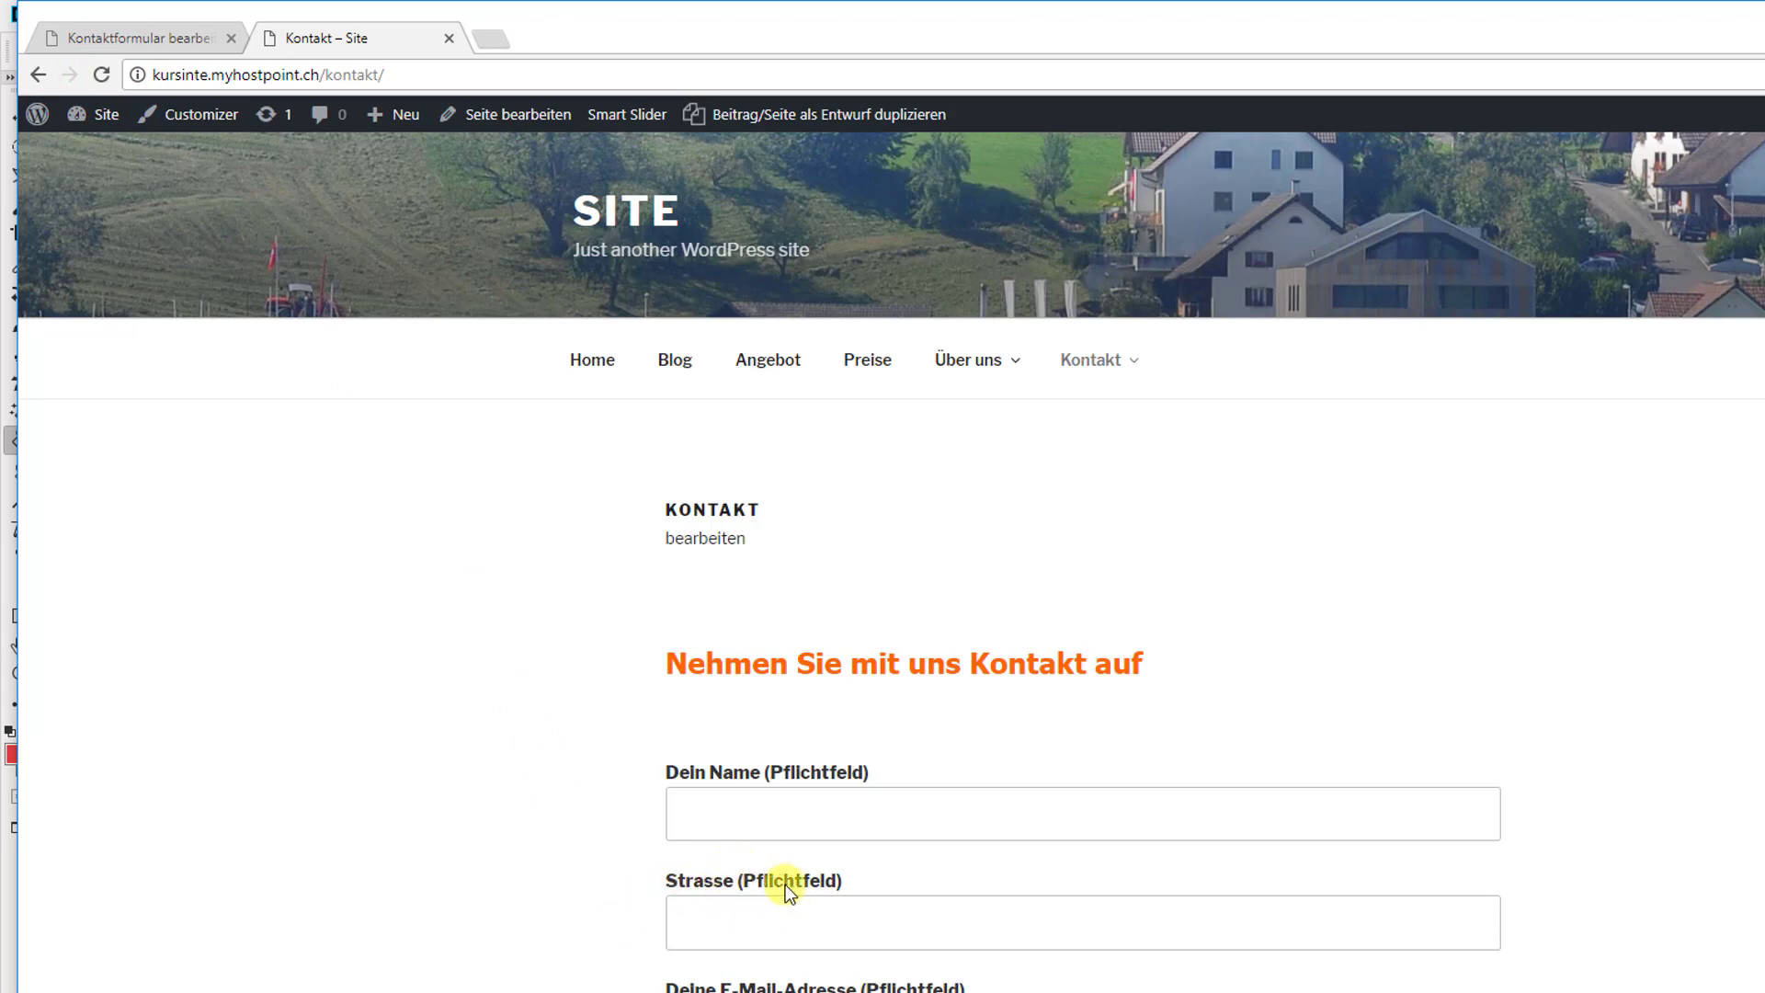
{"action": "left_click", "coordinate": [75, 20]}
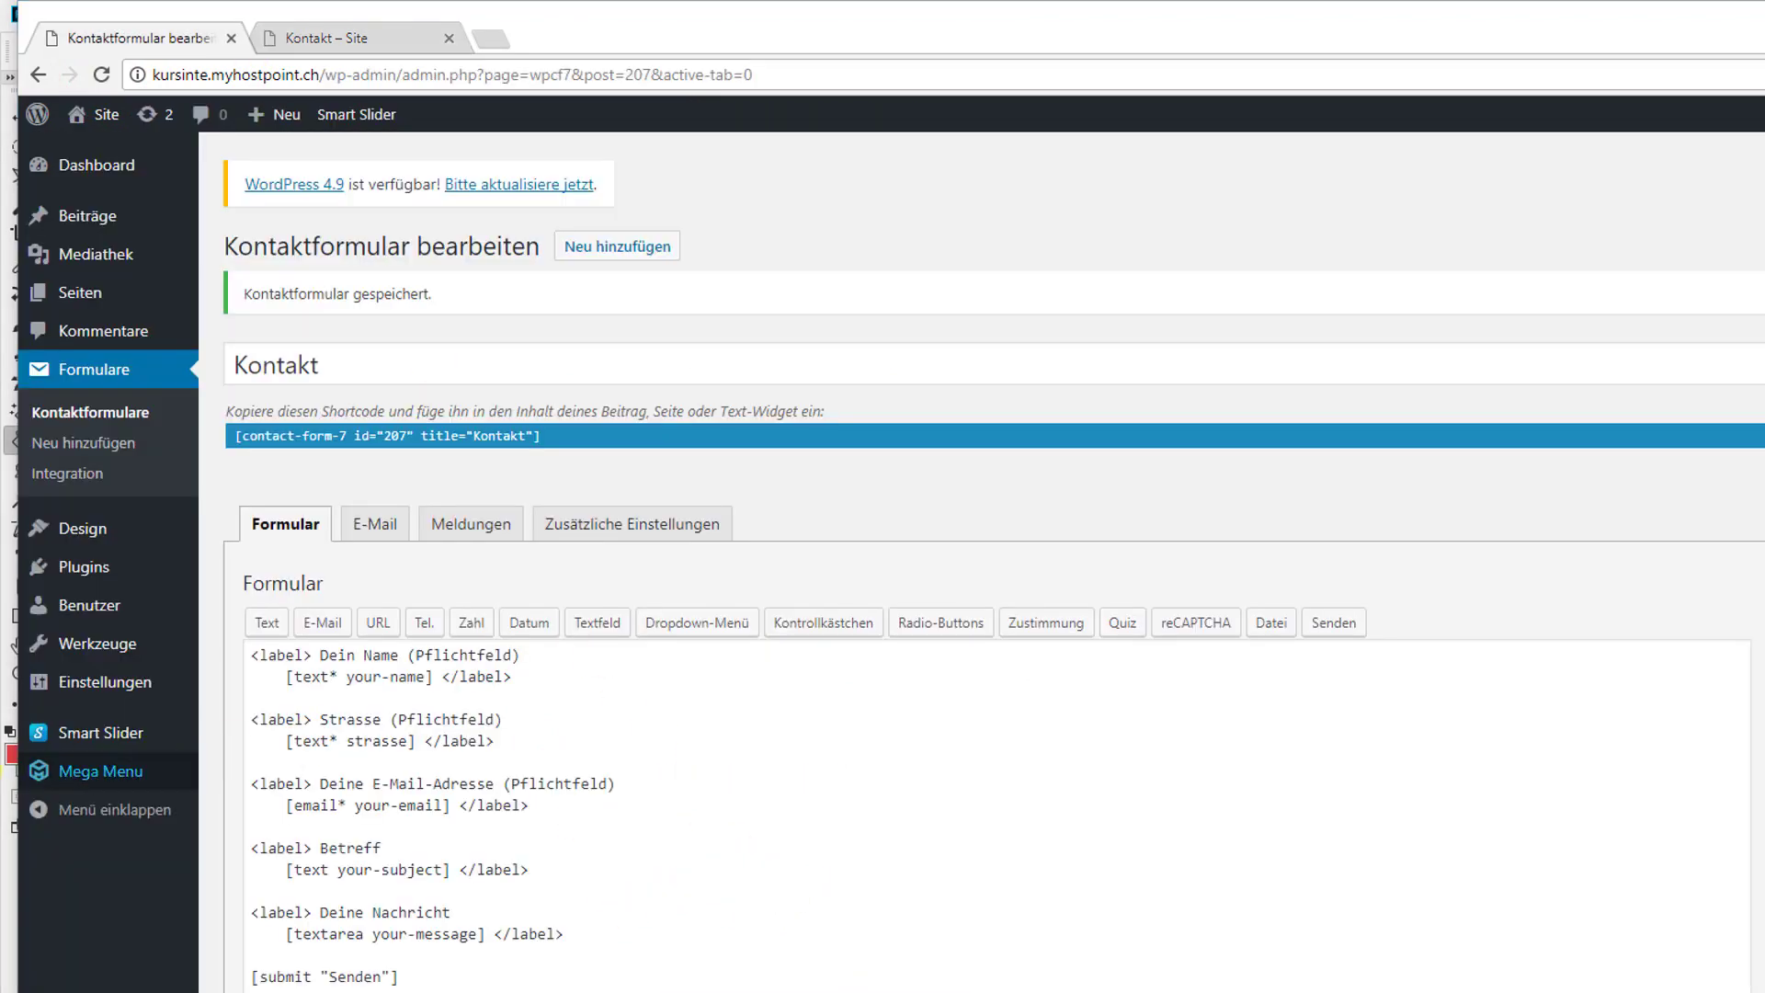
Replace "Pflichtfeld" with "*" in the Dein Name, Strasse and Deine E-Mail-Adresse labels, and save the contact form
{"action": "double_click", "coordinate": [453, 653]}
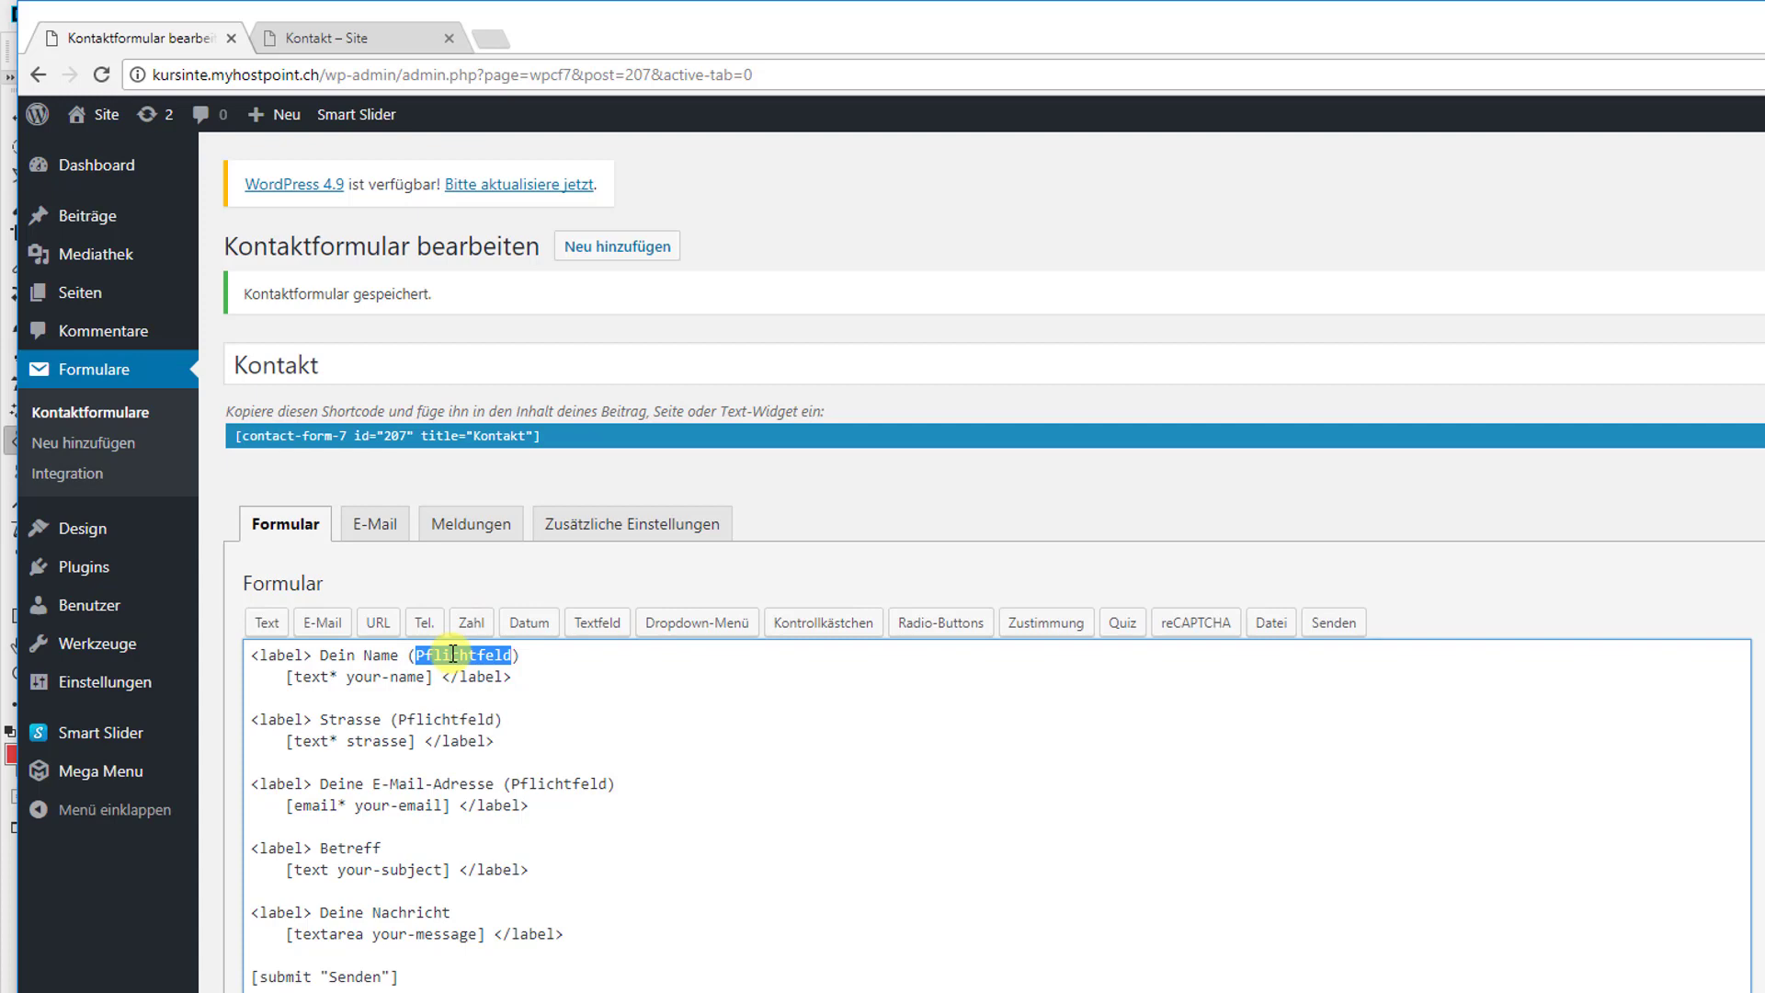
{"action": "type", "text": "*"}
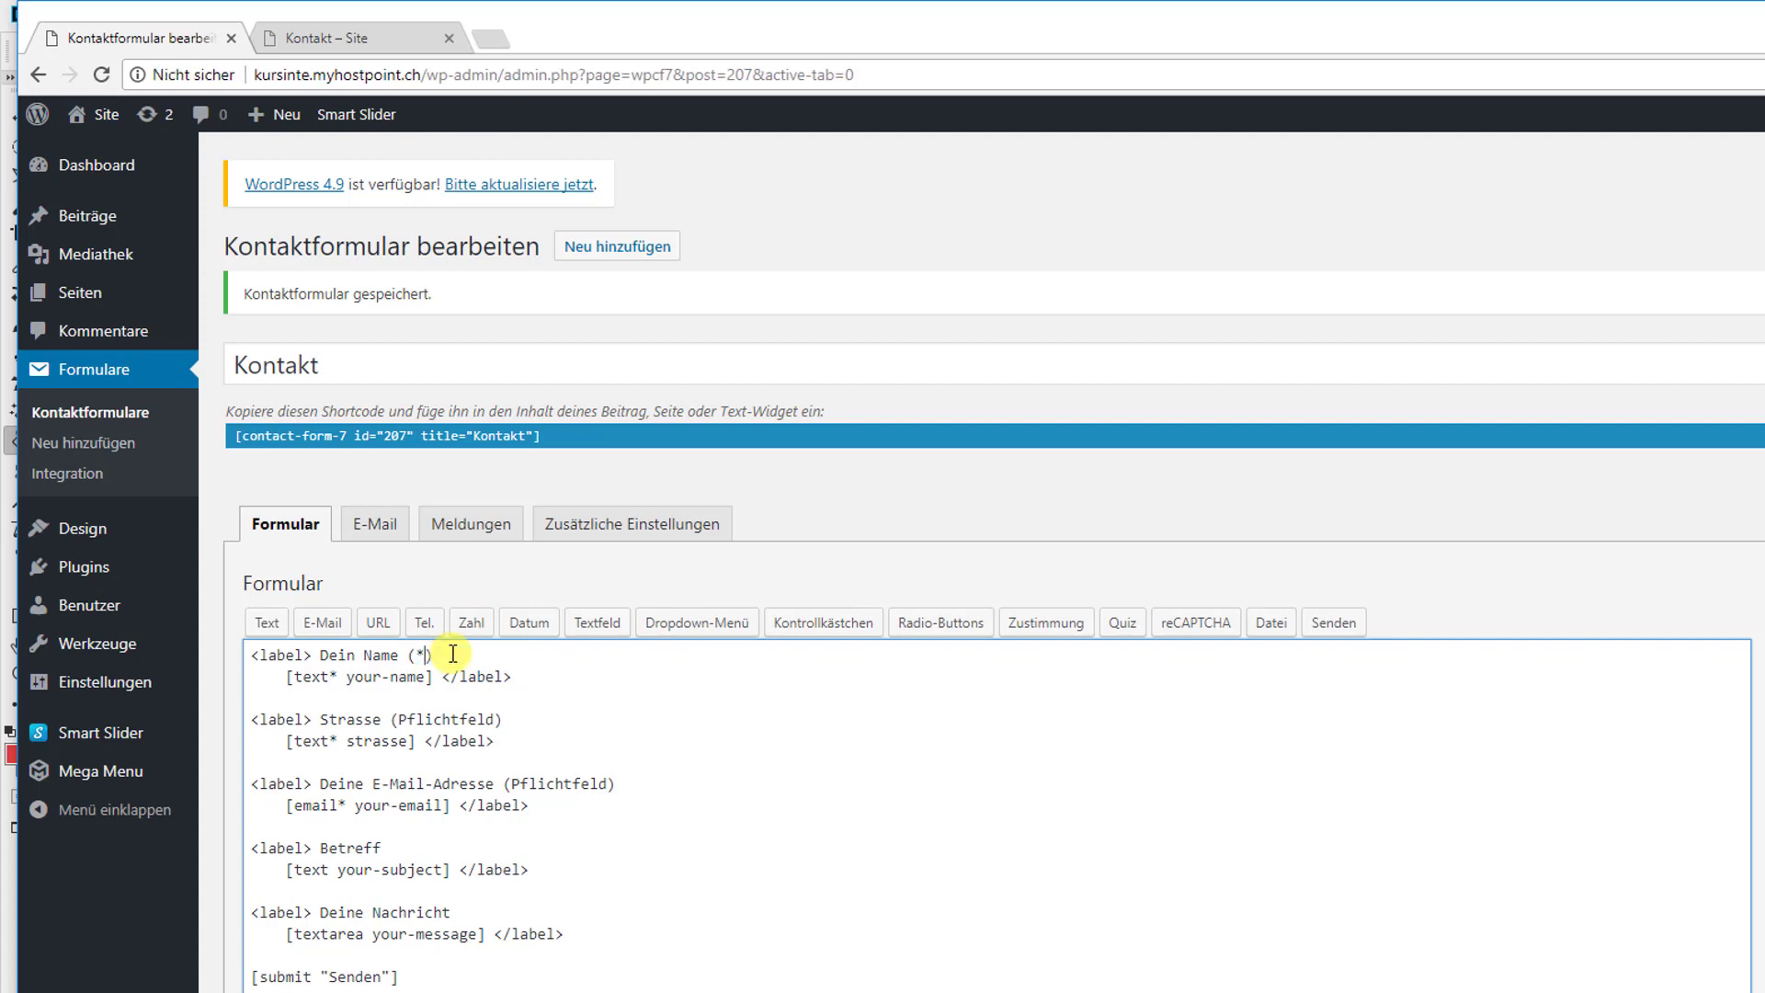
{"action": "double_click", "coordinate": [454, 718]}
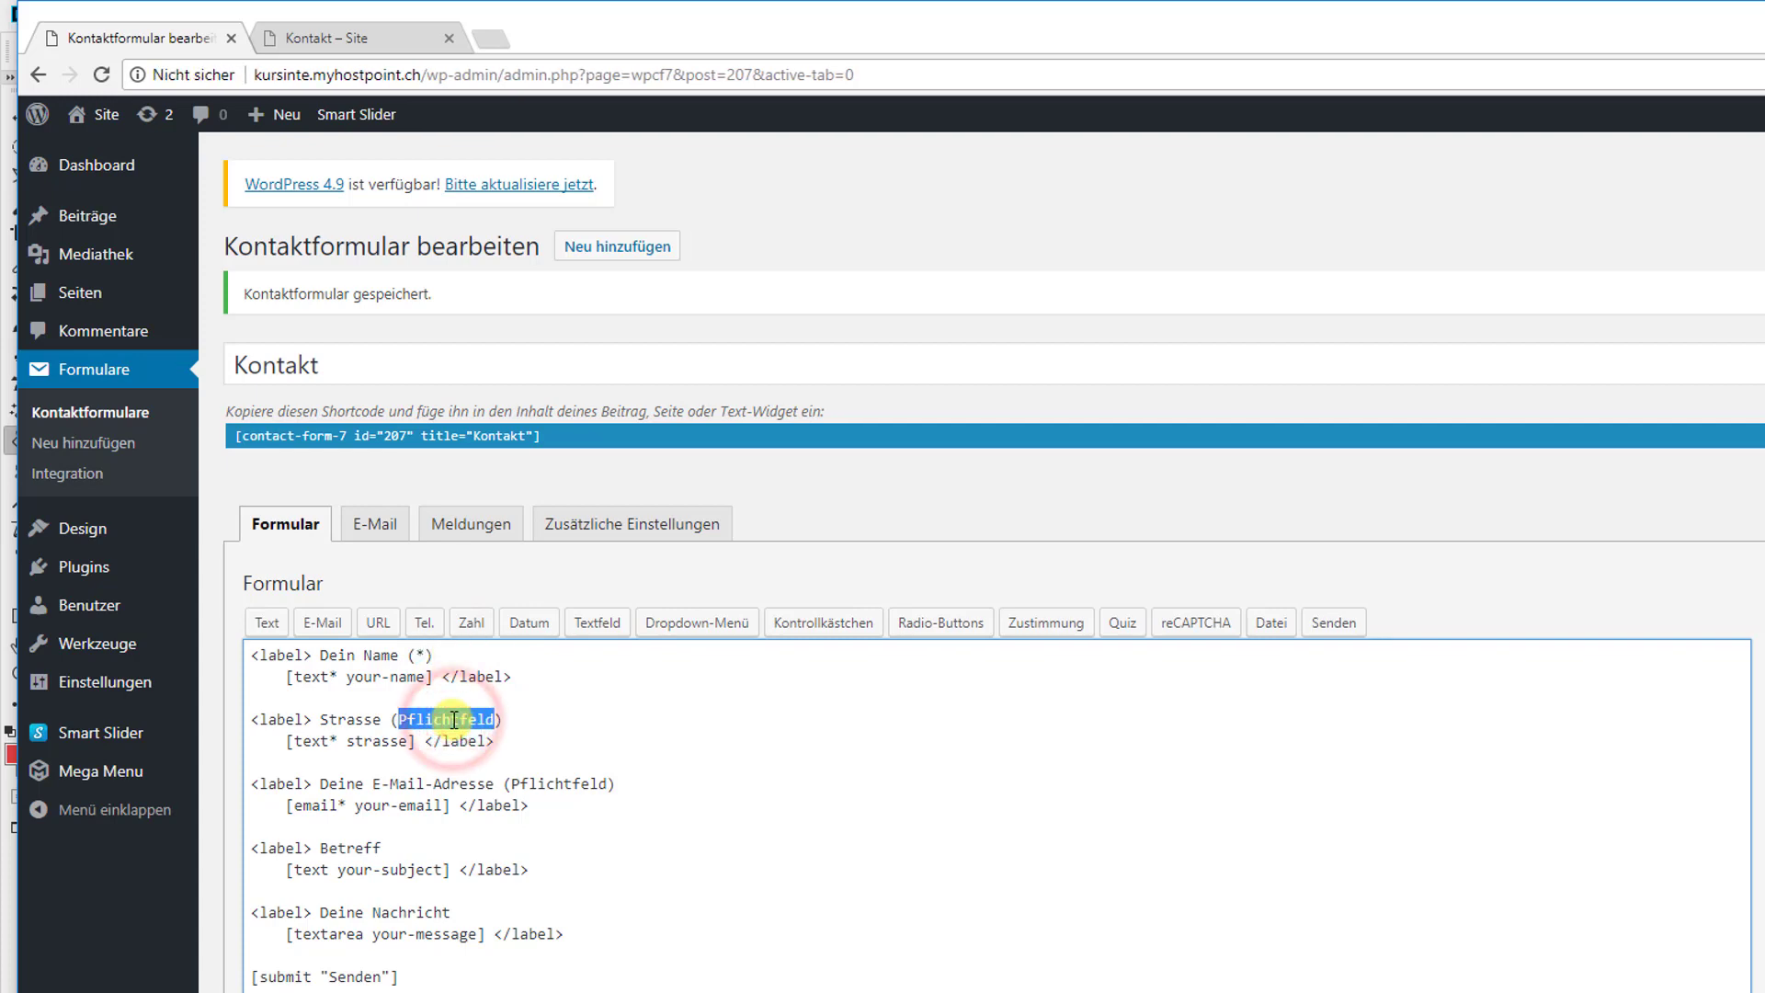
{"action": "type", "text": "*"}
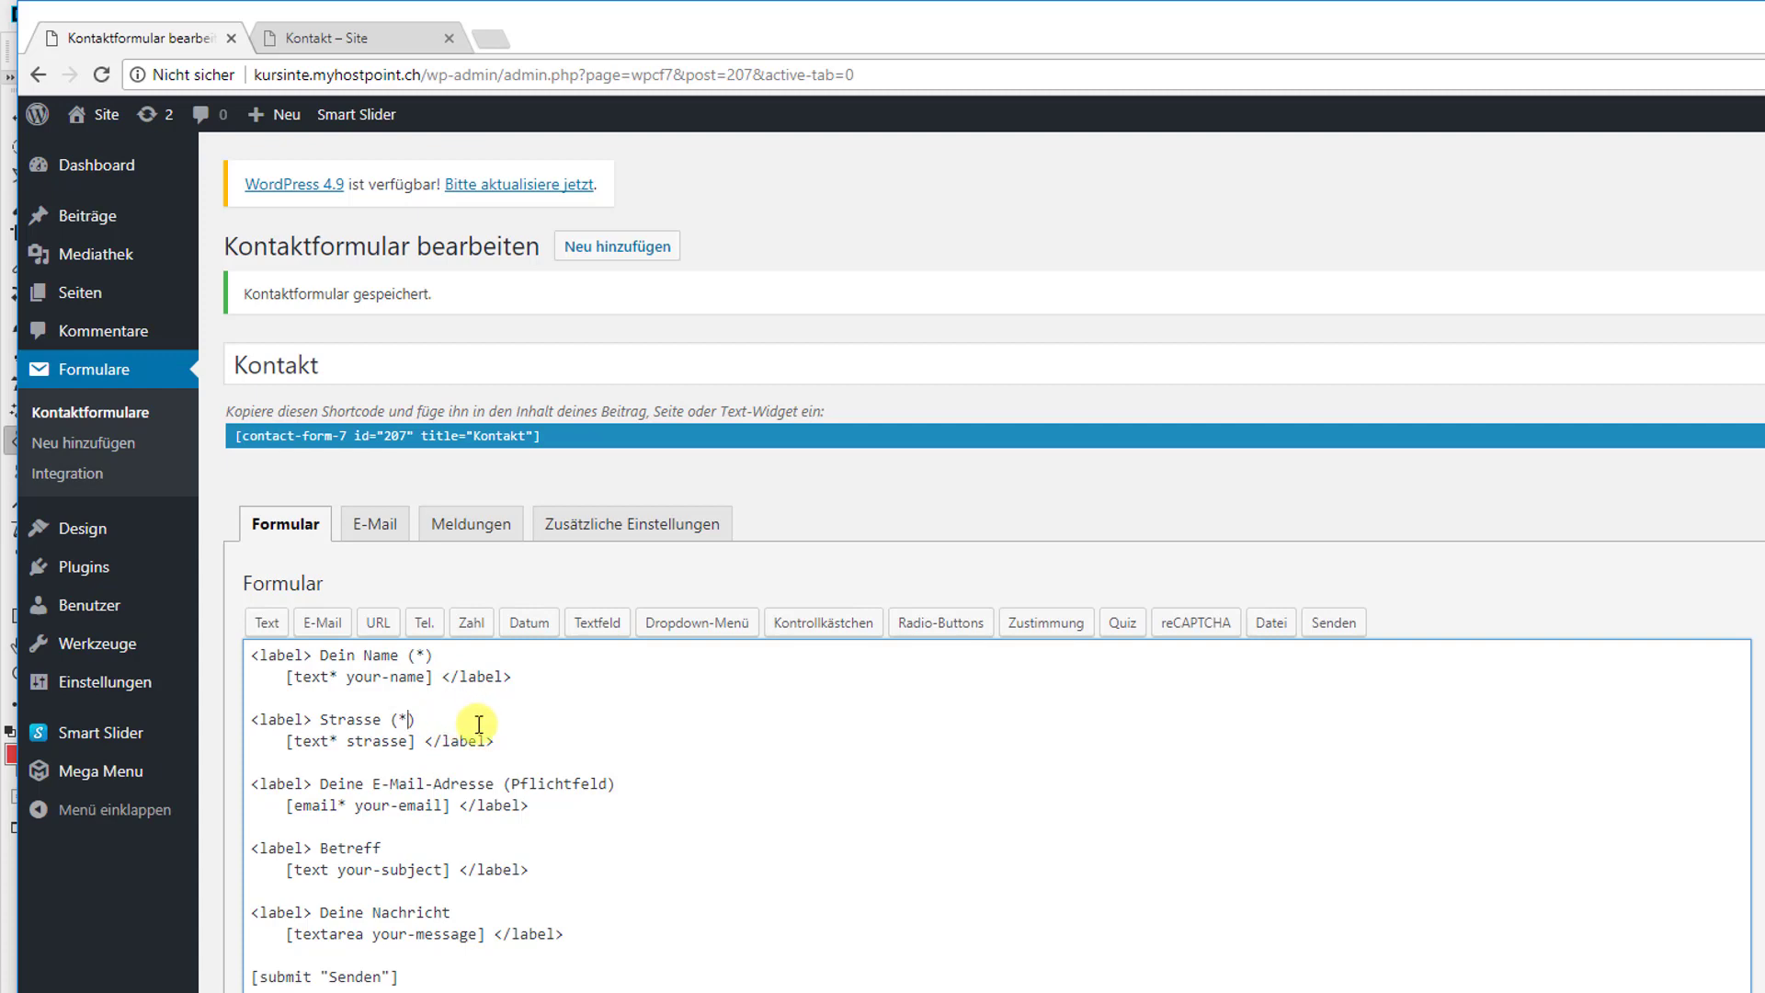
{"action": "double_click", "coordinate": [543, 784]}
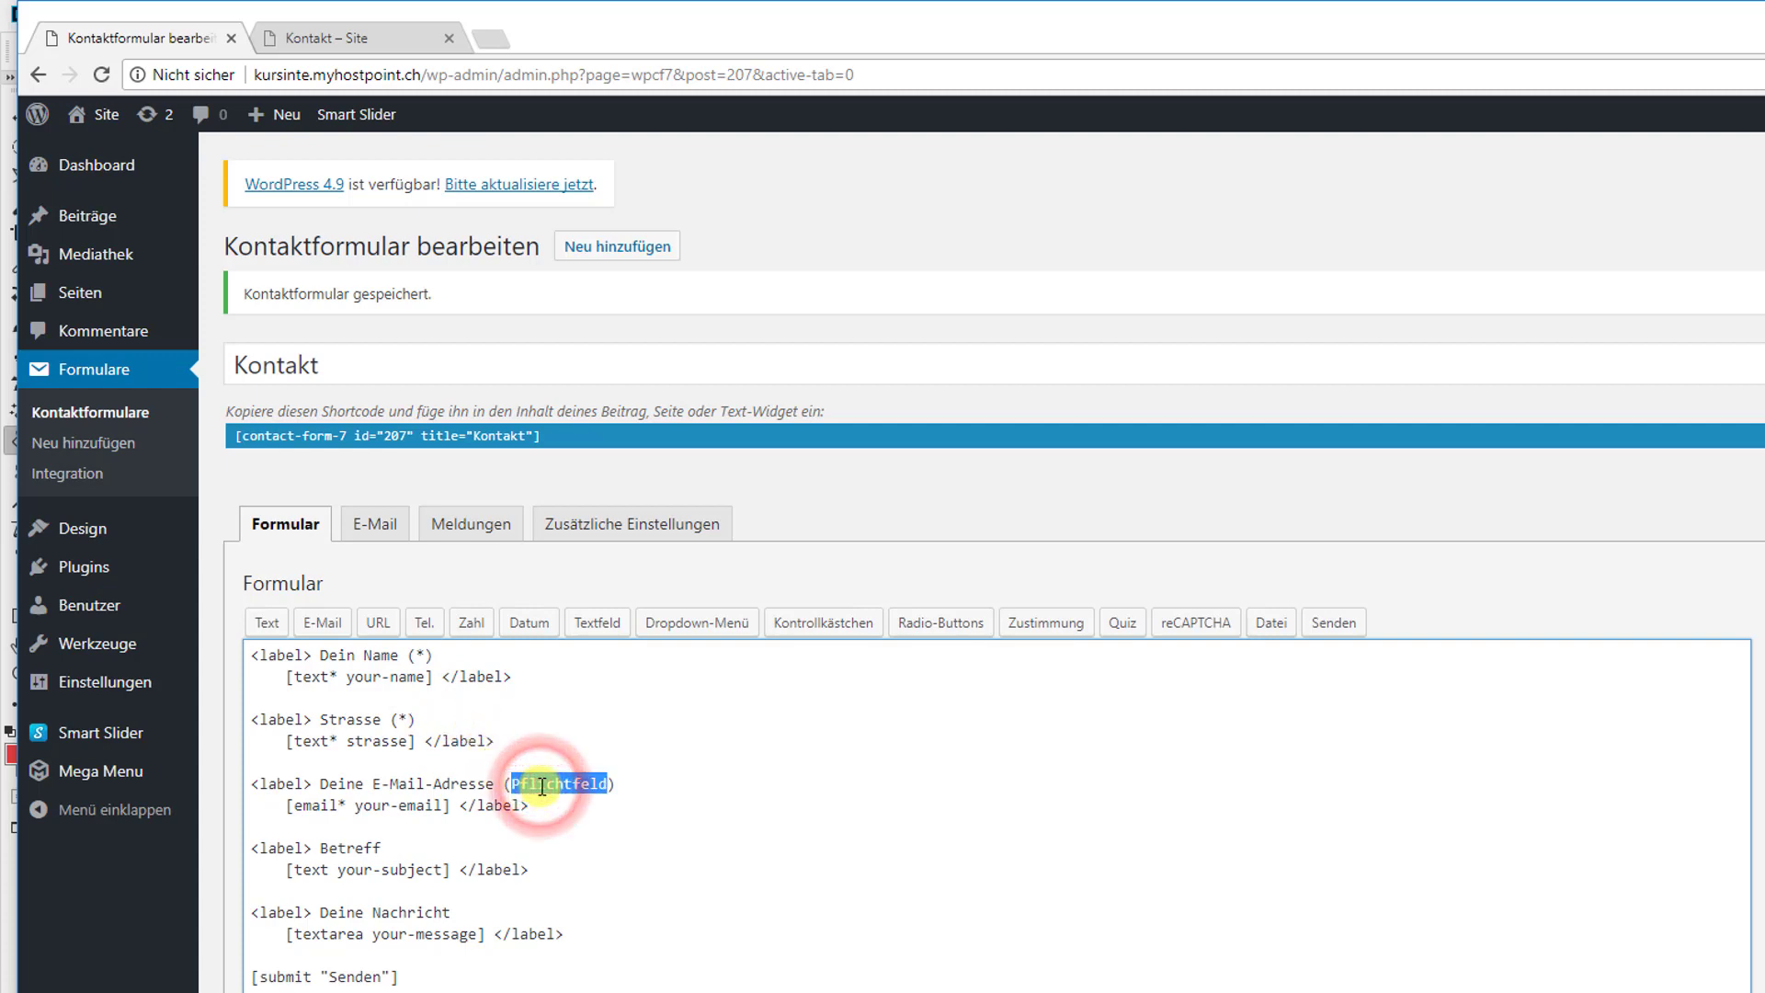
{"action": "type", "text": "*"}
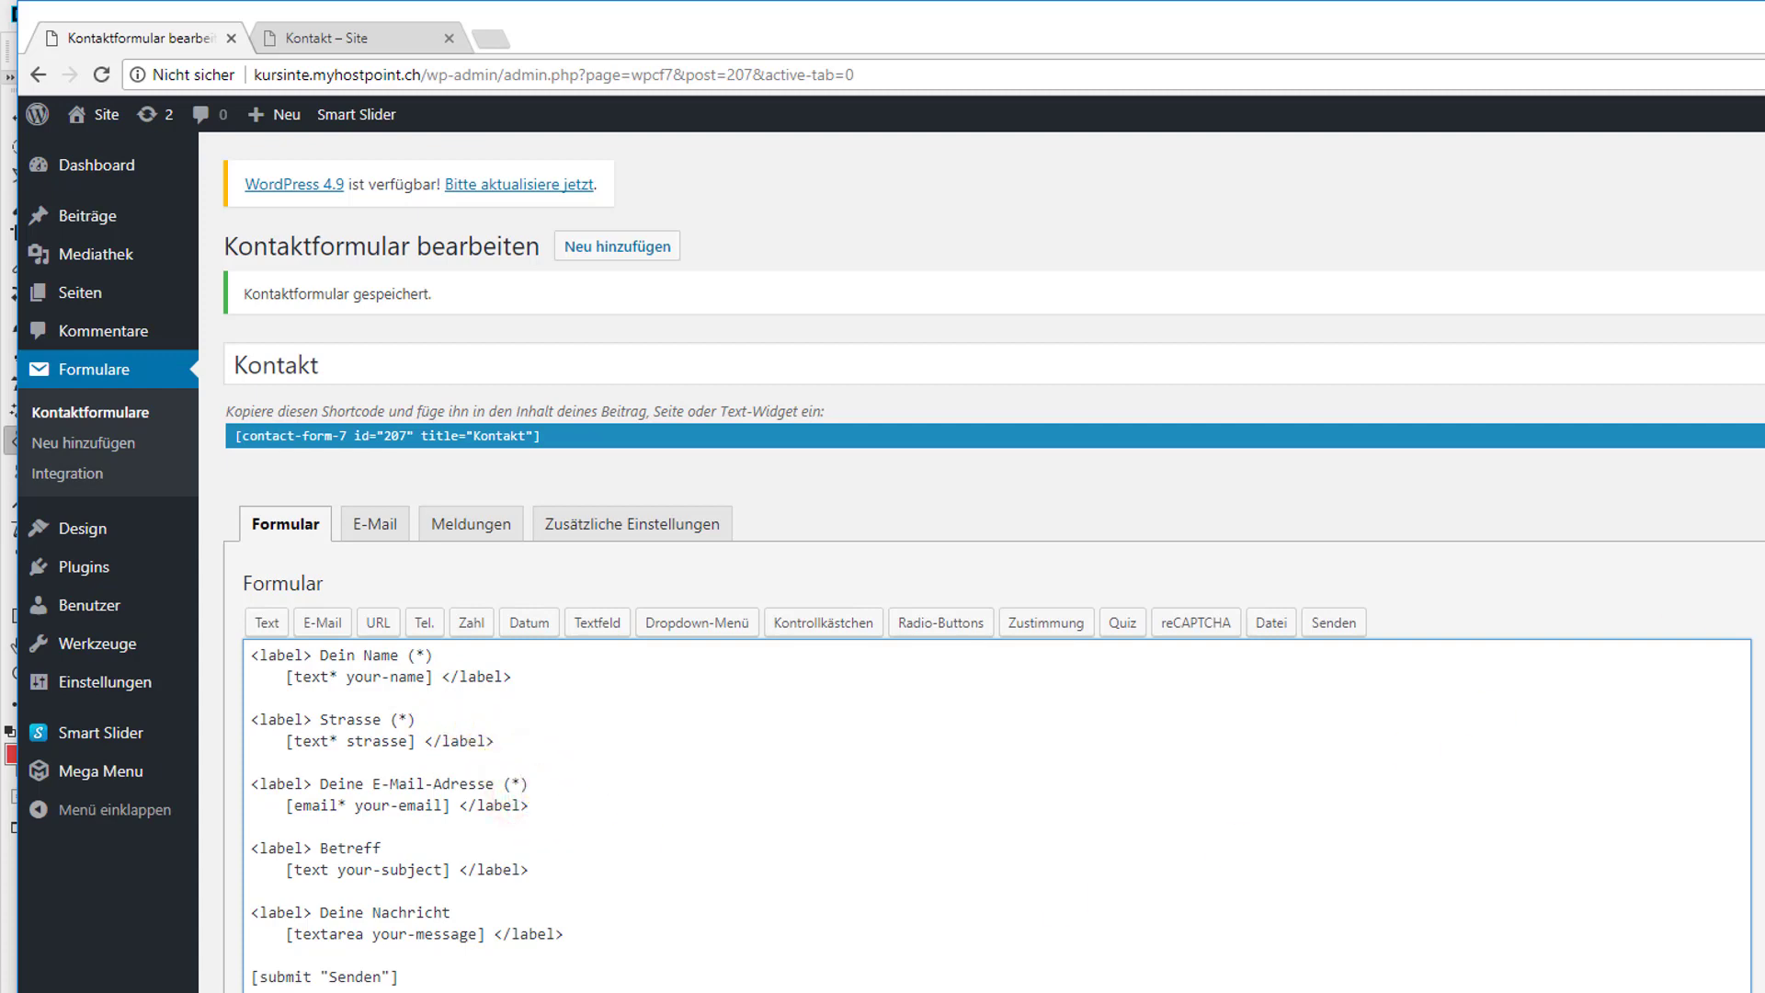
{"action": "left_click", "coordinate": [1760, 708]}
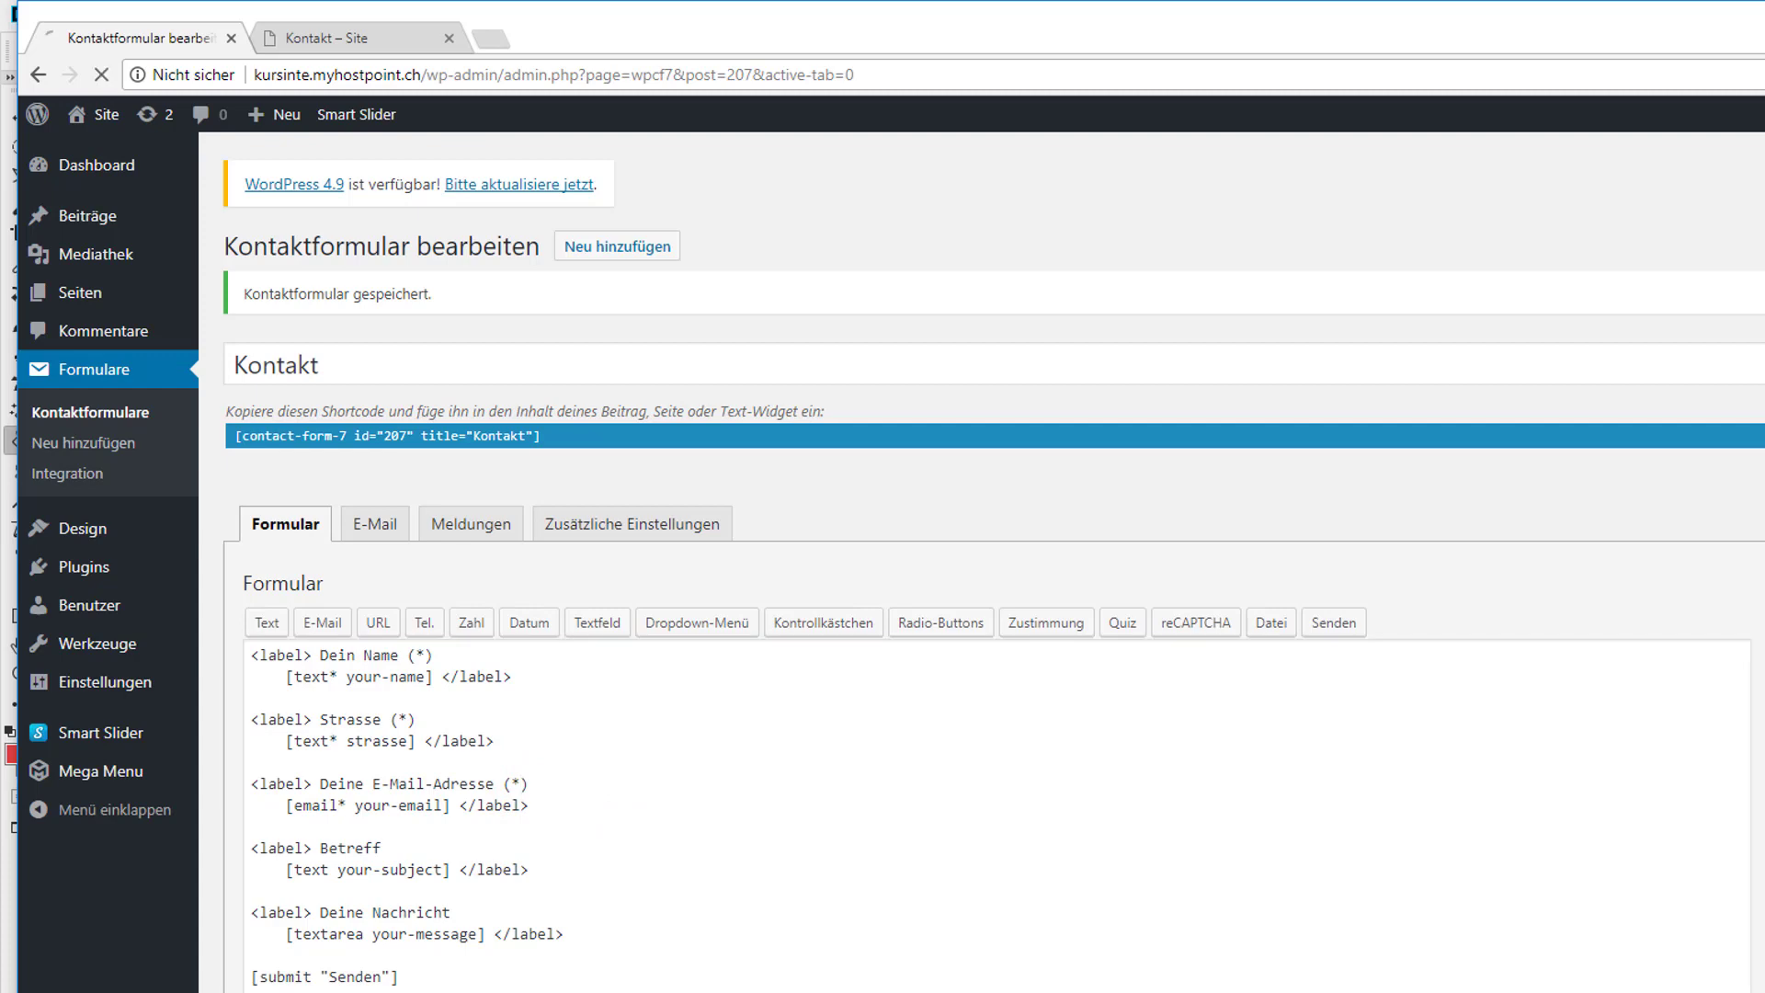
Reload the live Kontakt page to check the (*) markers in the field labels, and return to the form editor
{"action": "left_click", "coordinate": [381, 36]}
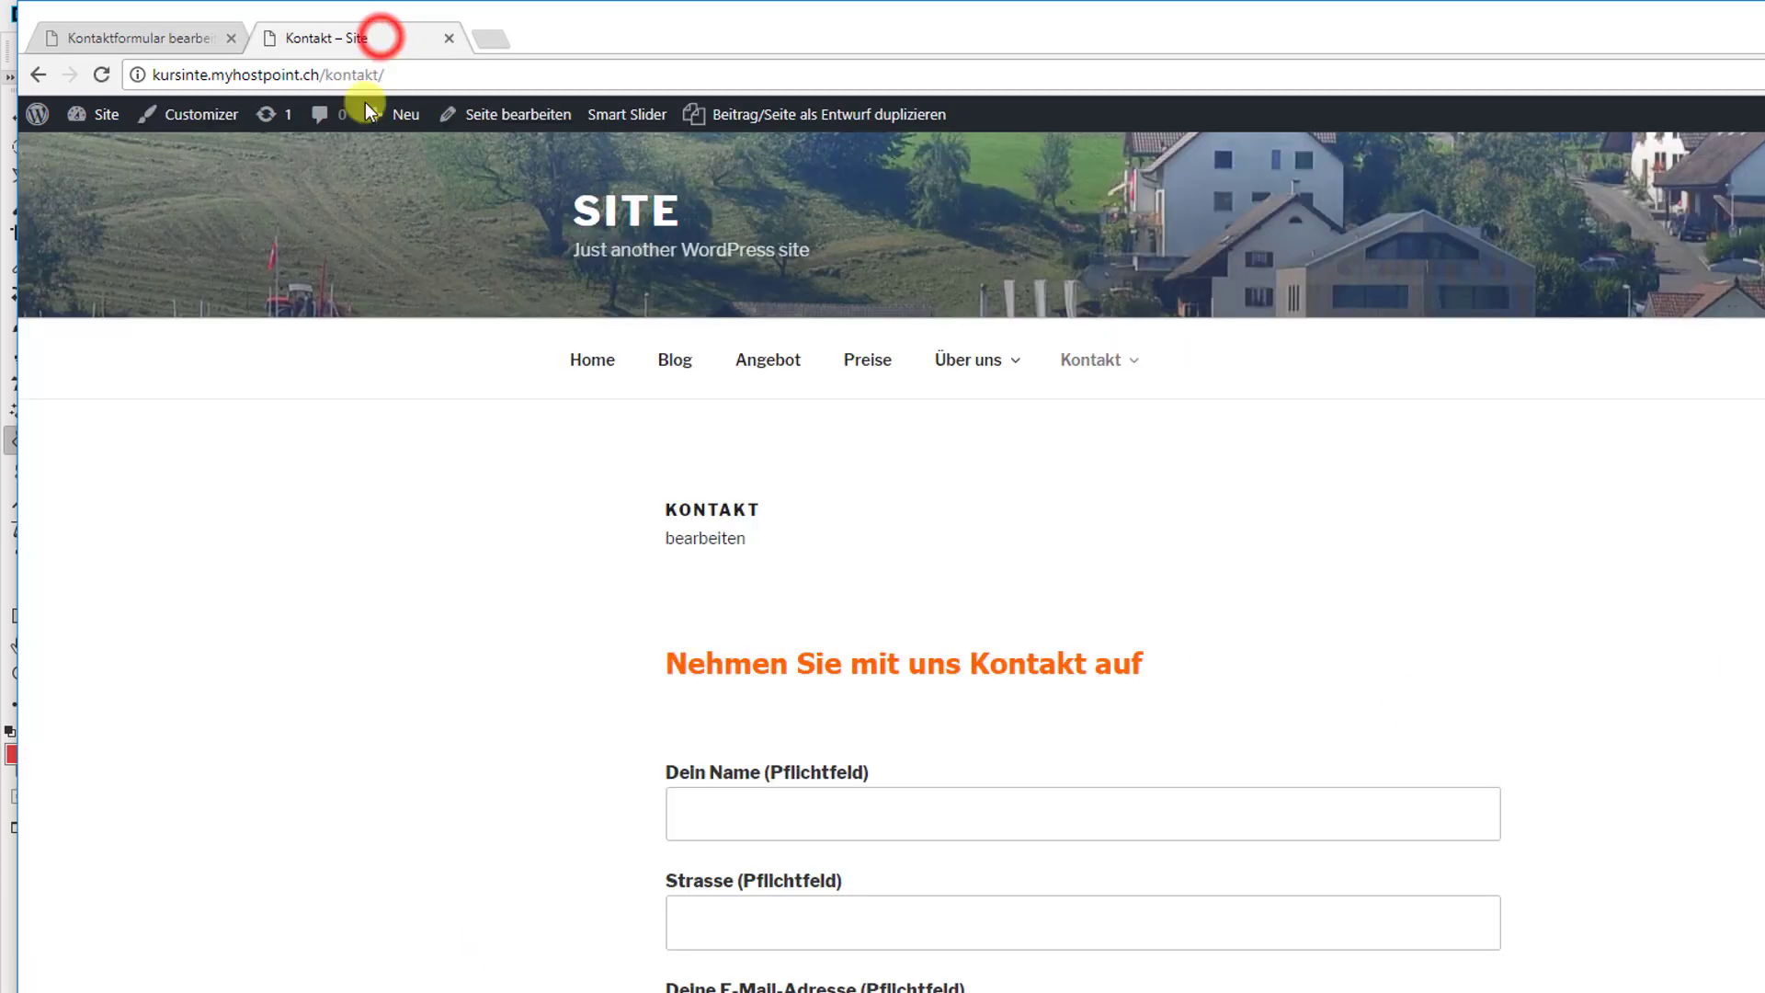
{"action": "left_click", "coordinate": [106, 74]}
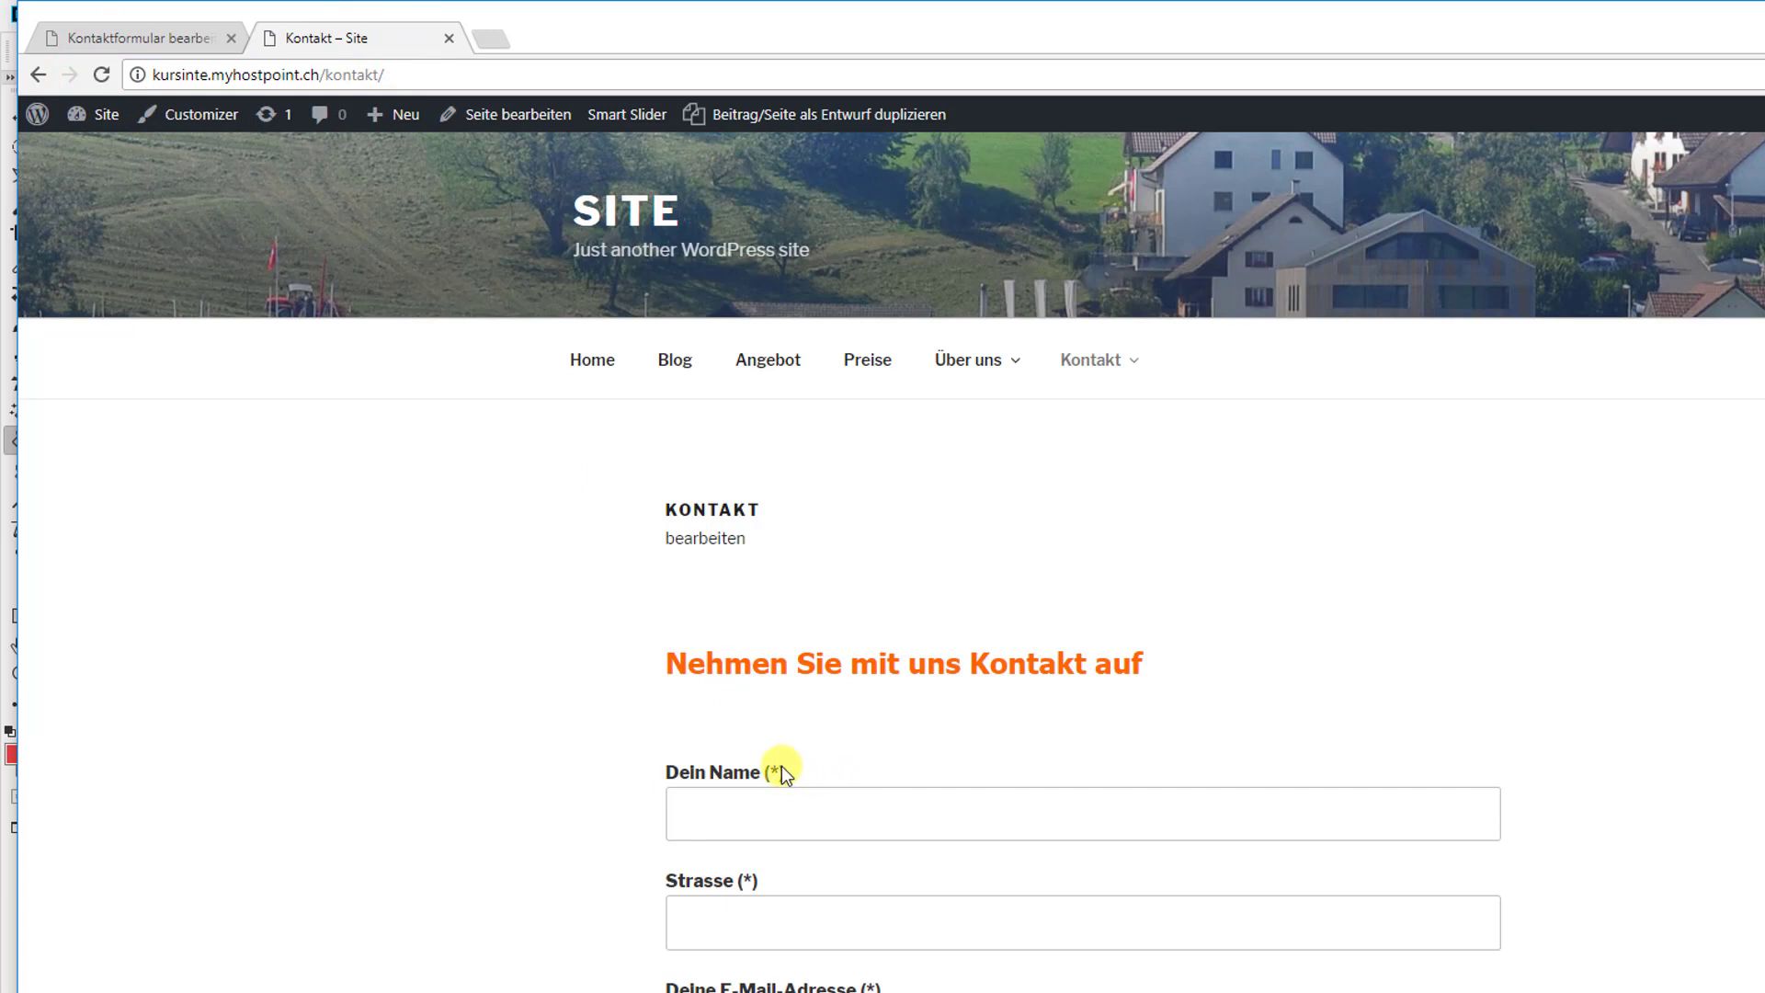
{"action": "left_click", "coordinate": [188, 39]}
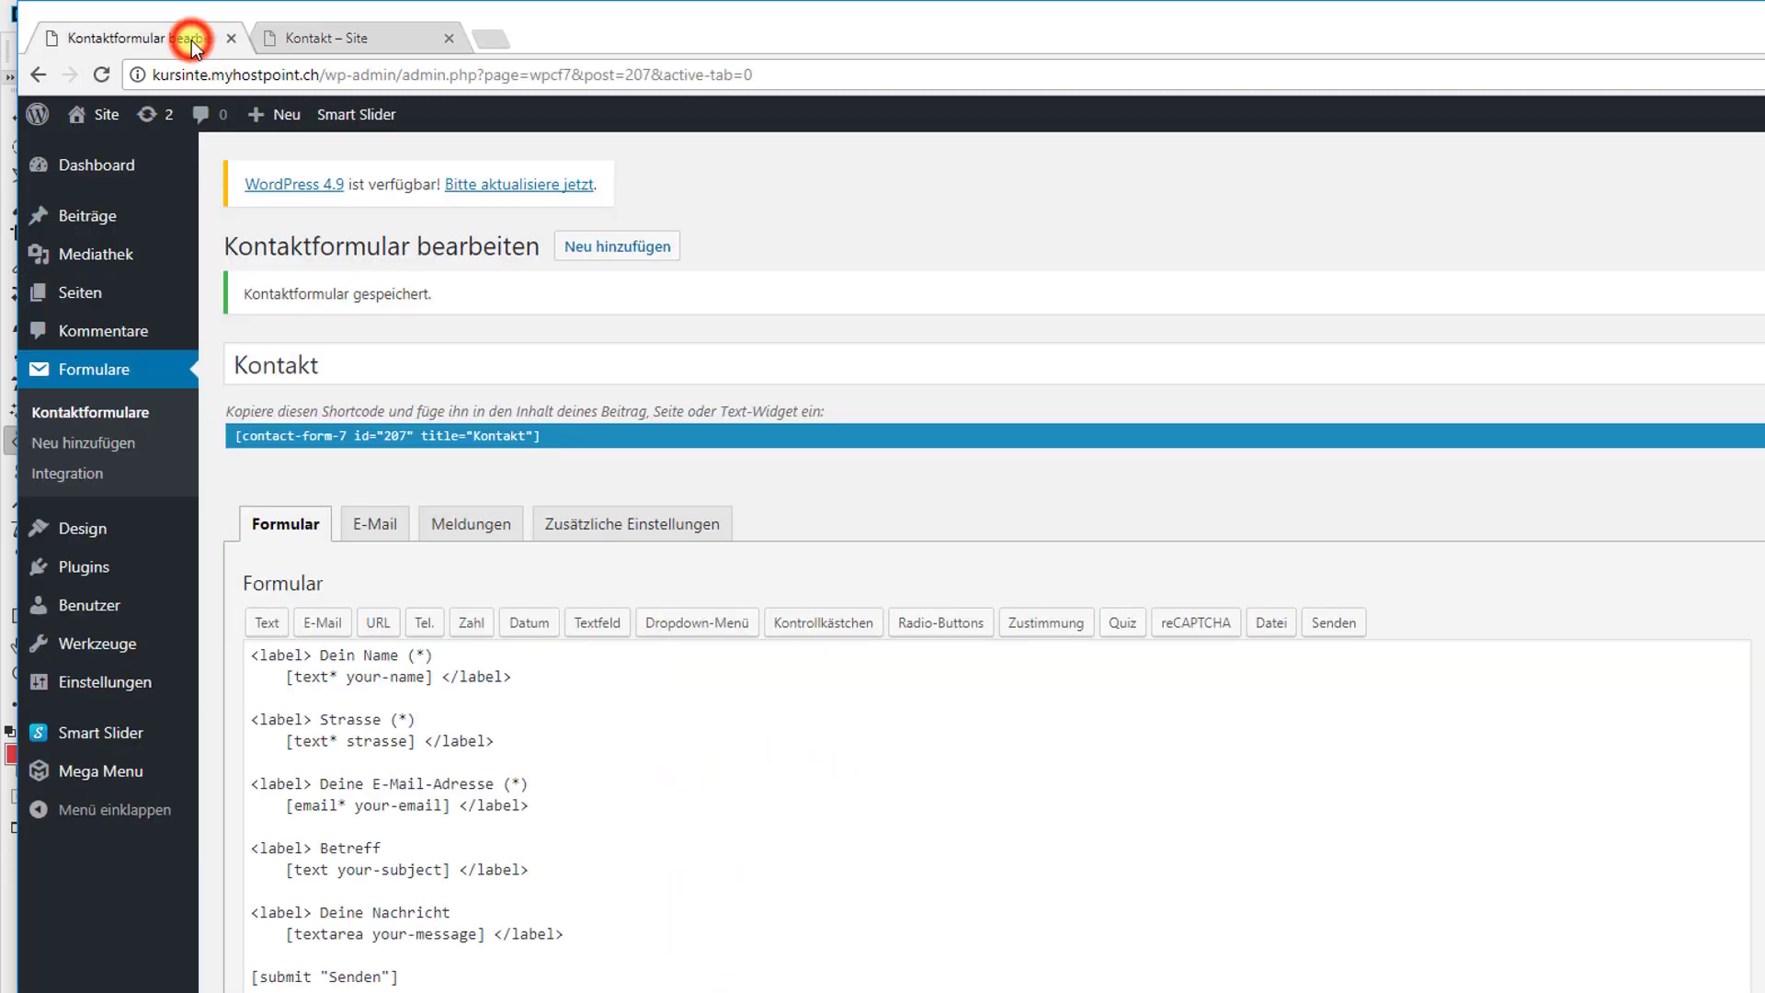
Replace "(*)" in the Dein Name label with the bold markup "<b>*</b>", and save the contact form
{"action": "left_click", "coordinate": [433, 655]}
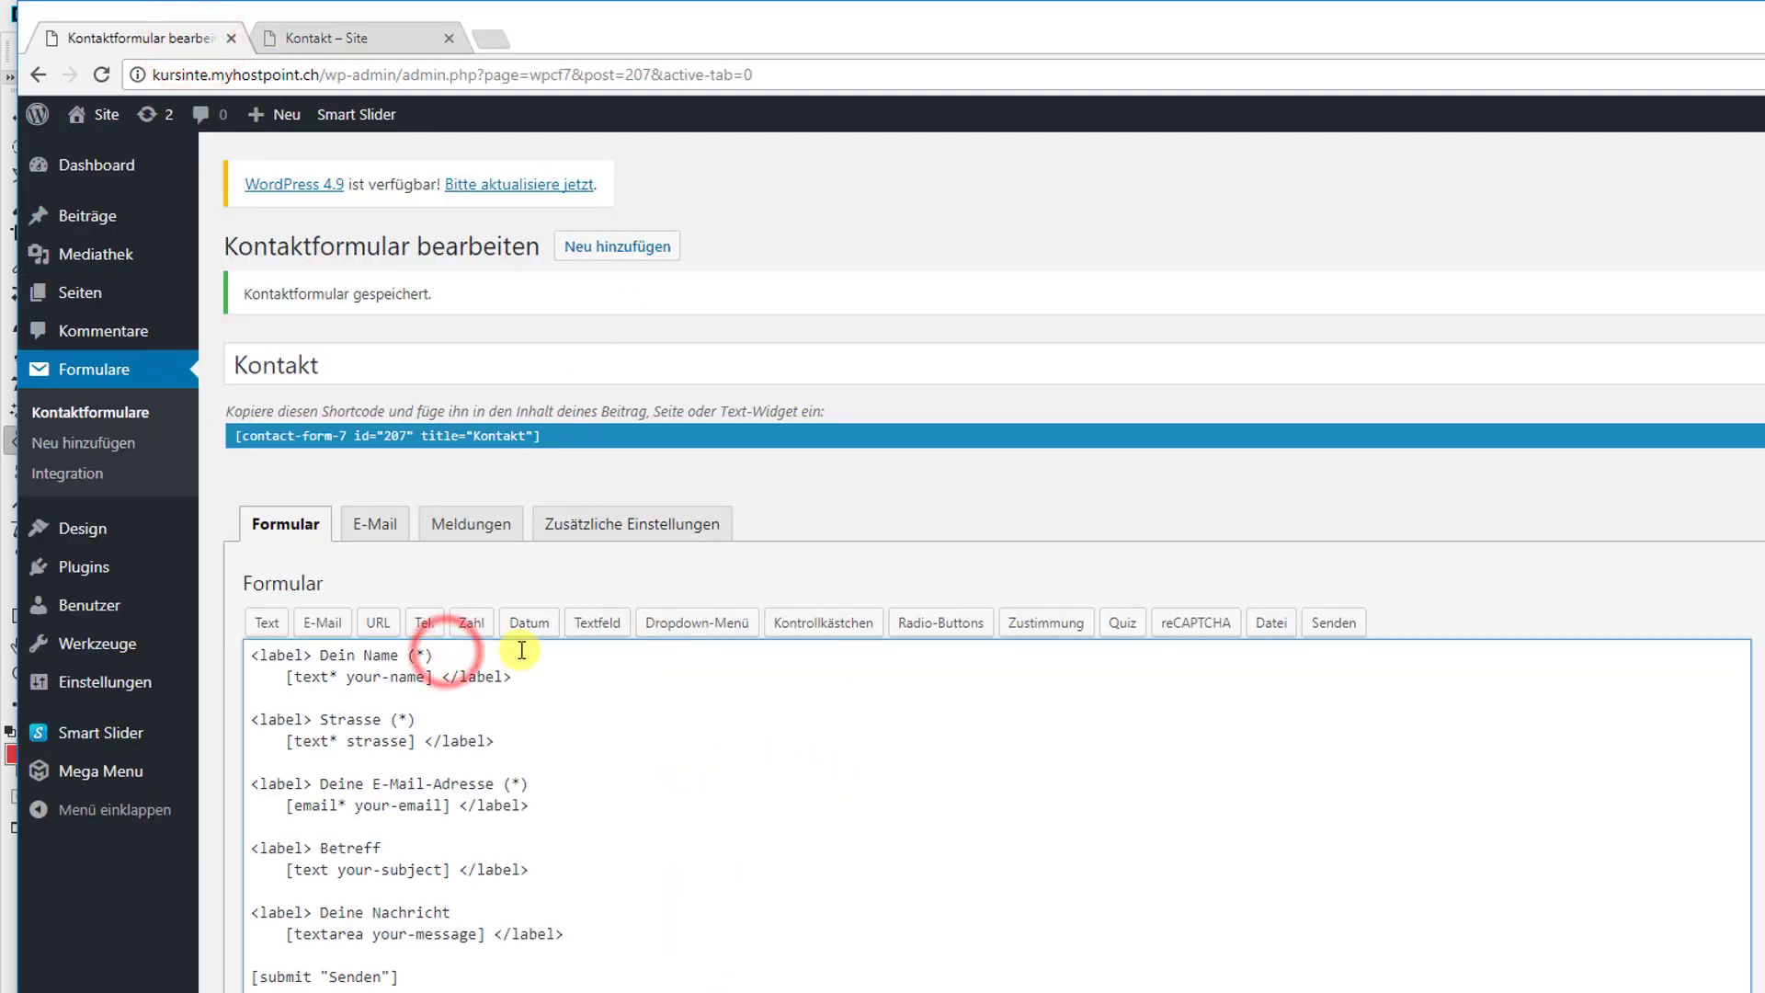
{"action": "key", "text": "BackSpace"}
{"action": "key", "text": "BackSpace"}
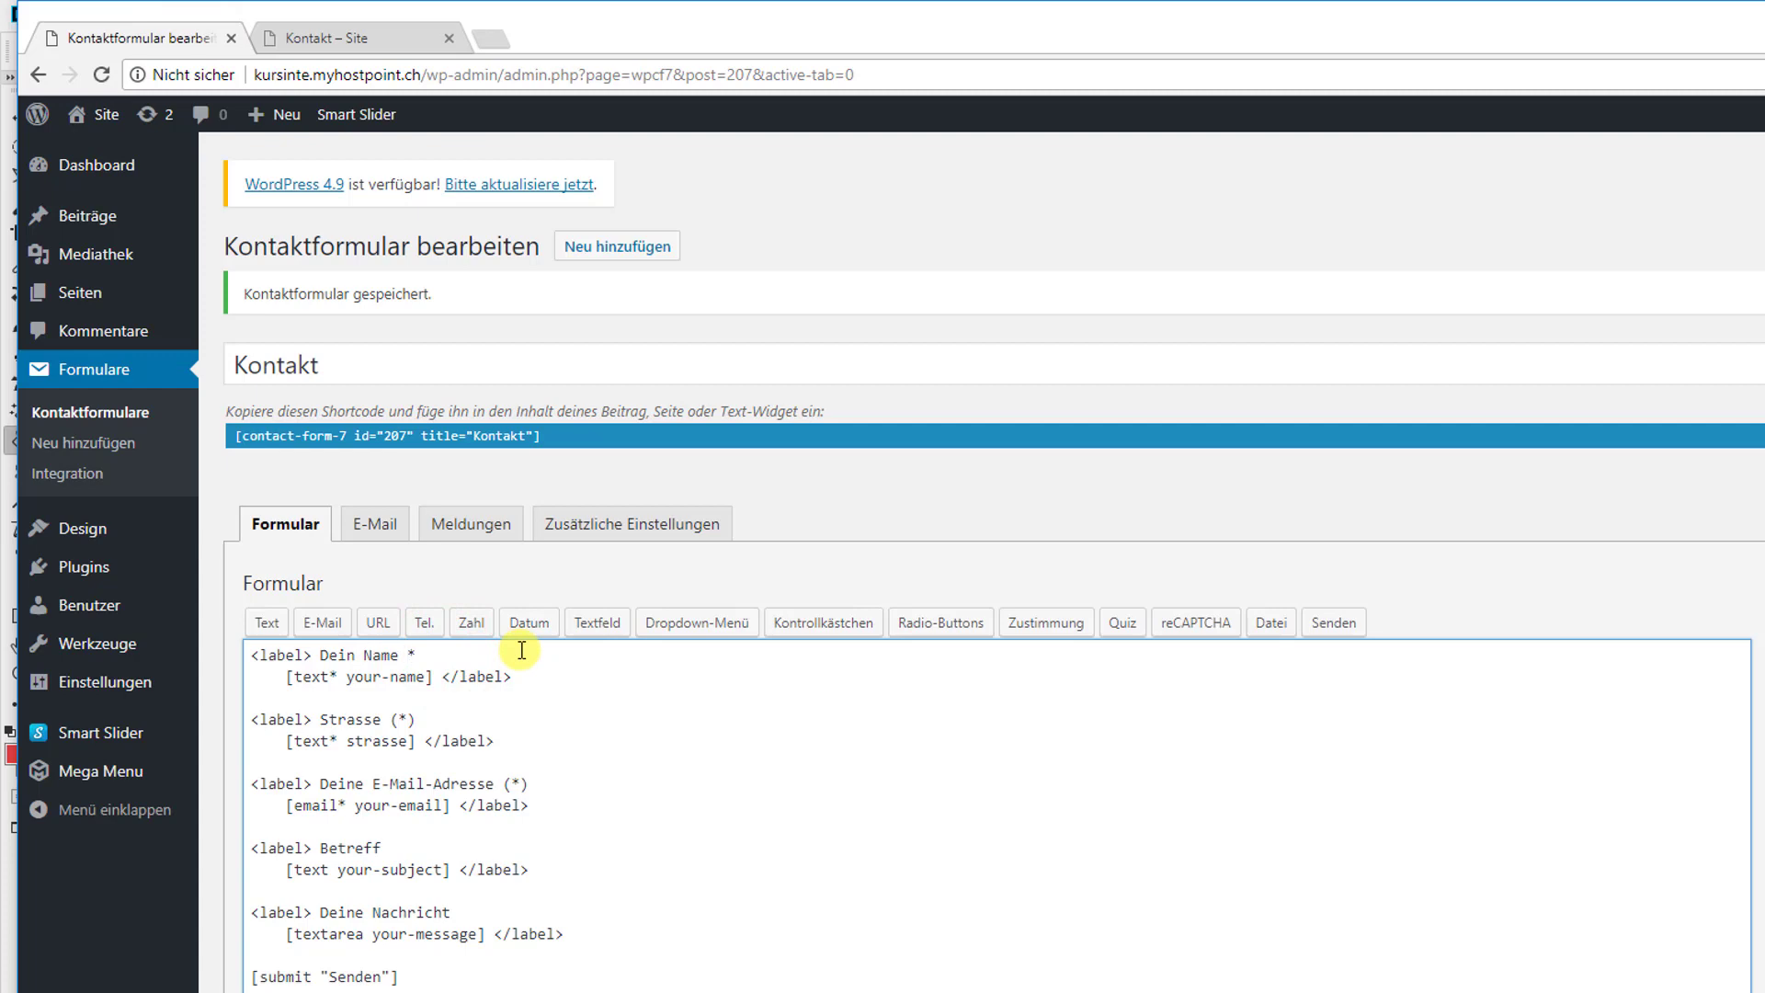
{"action": "type", "text": "<b>*</b>"}
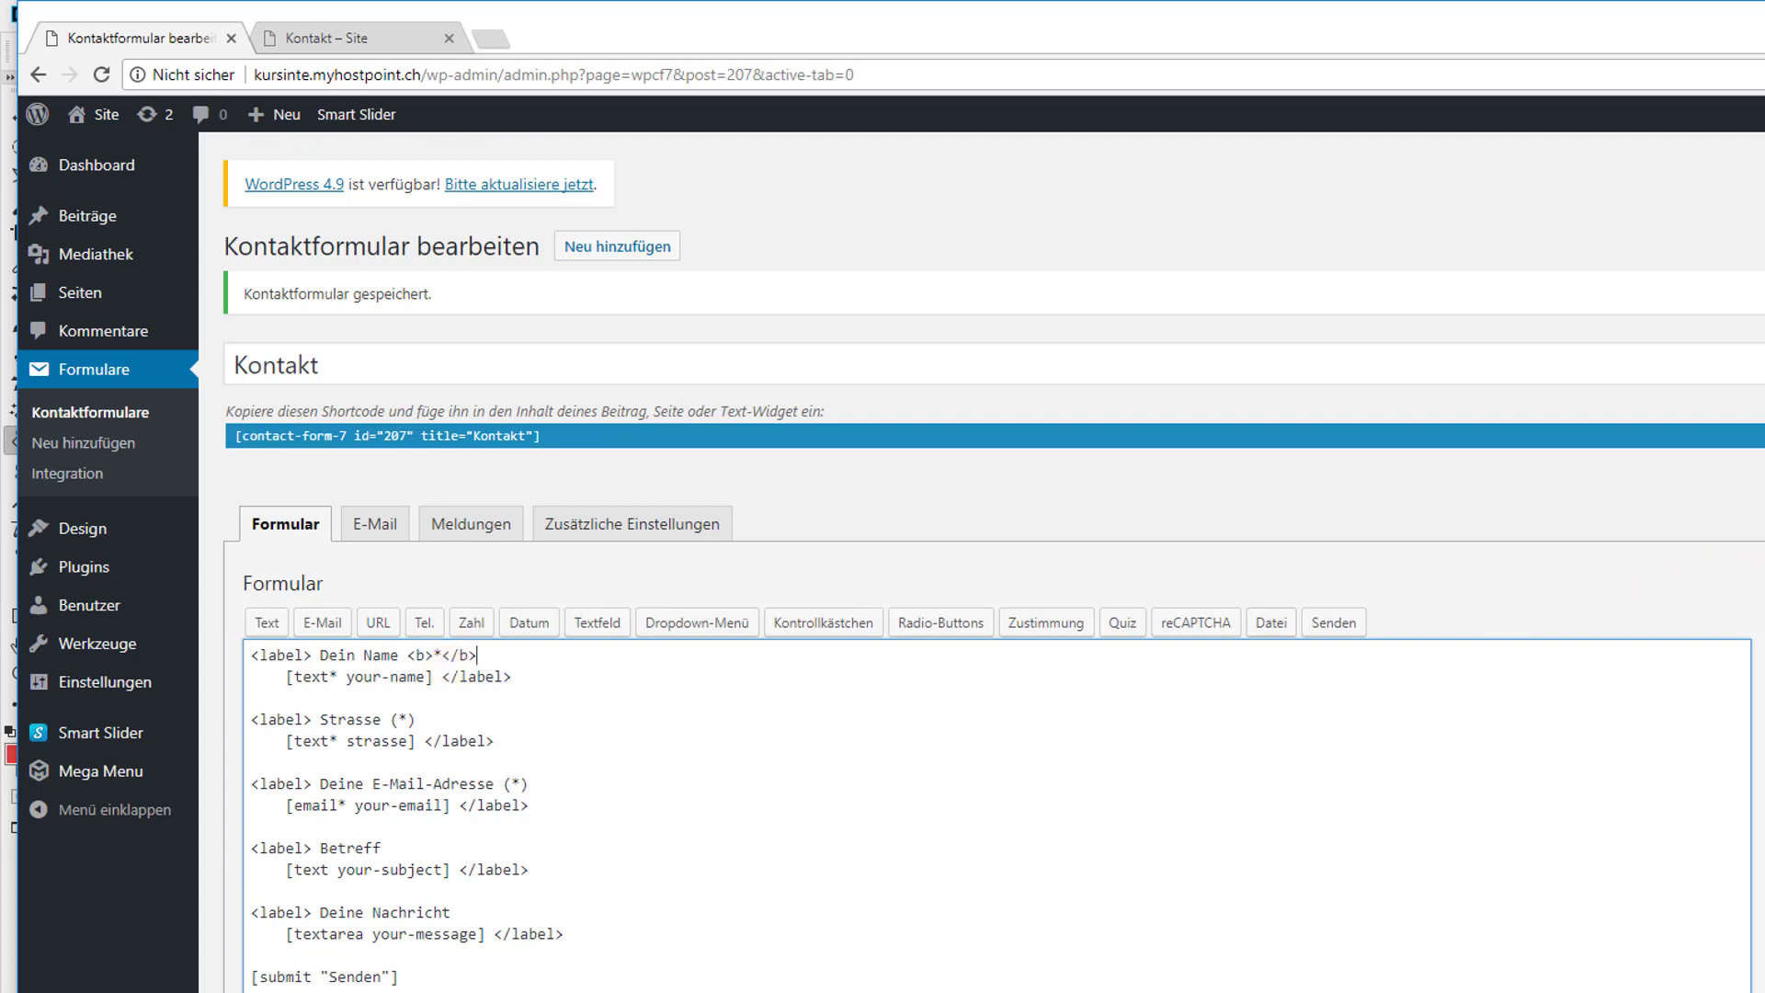
{"action": "key", "text": "F5"}
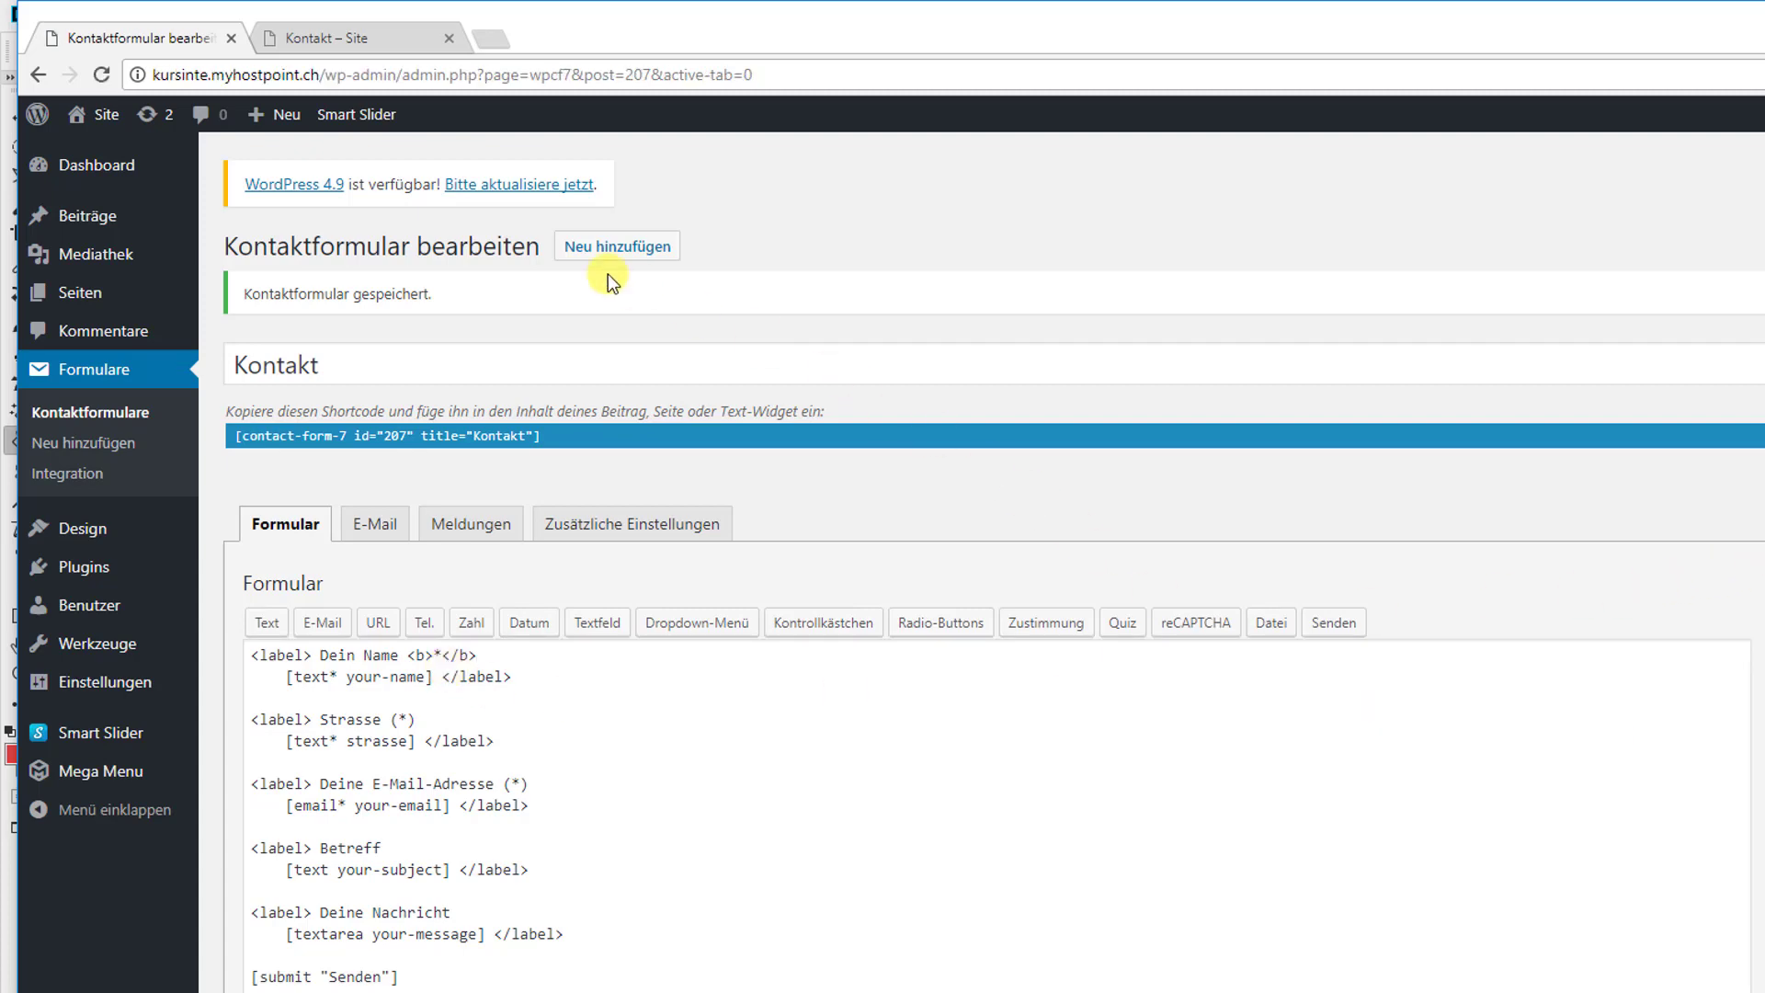
Reload the live Kontakt page to check the bold asterisk at Dein Name, and return to the form editor
{"action": "mouse_move", "coordinate": [239, 128]}
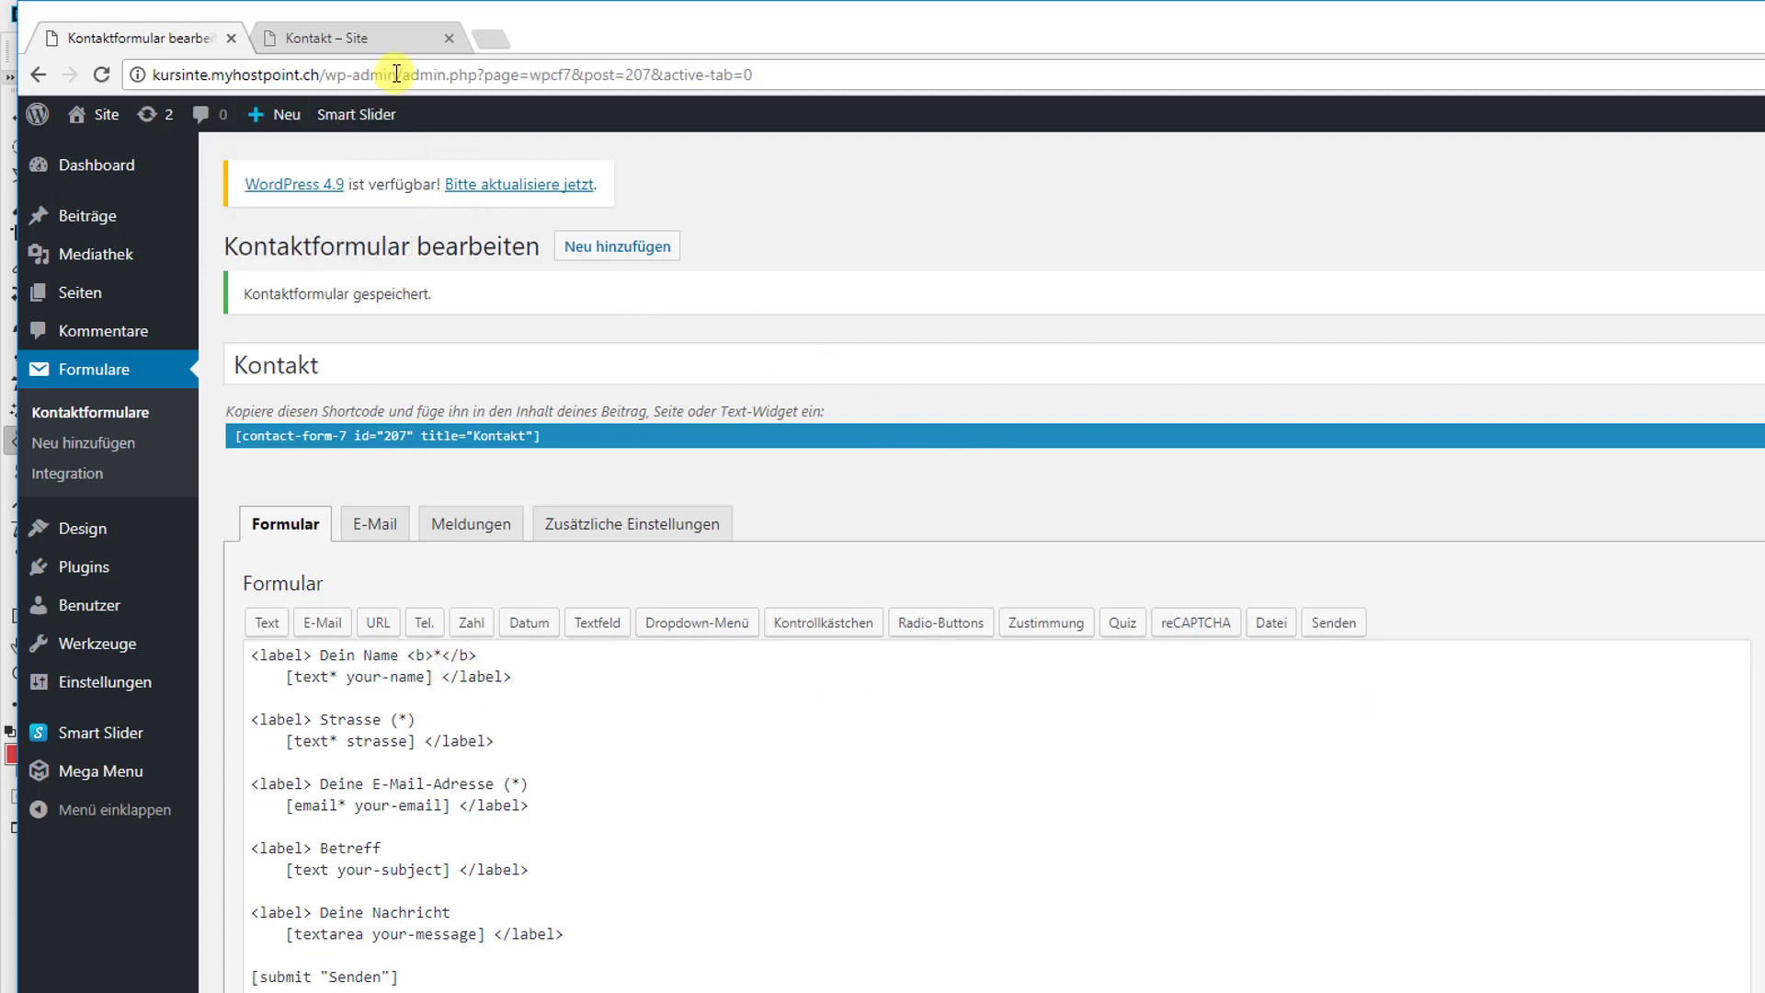
{"action": "left_click", "coordinate": [364, 41]}
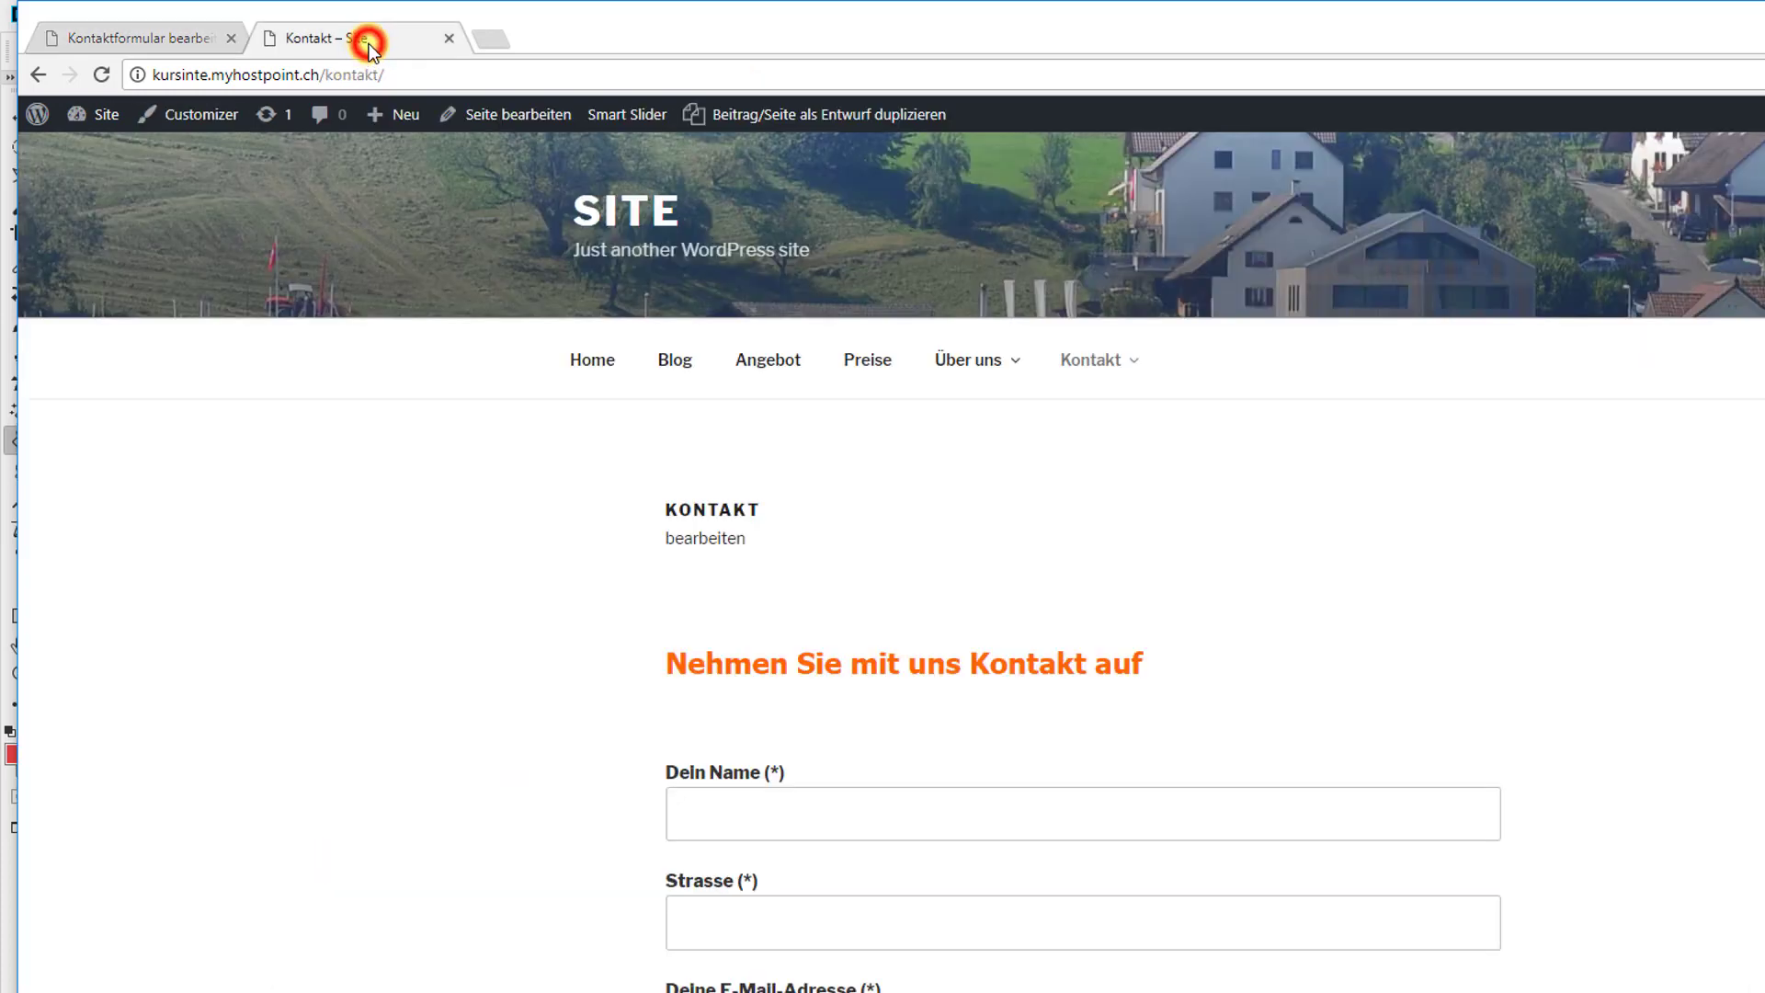
{"action": "left_click", "coordinate": [103, 75]}
{"action": "left_click", "coordinate": [188, 42]}
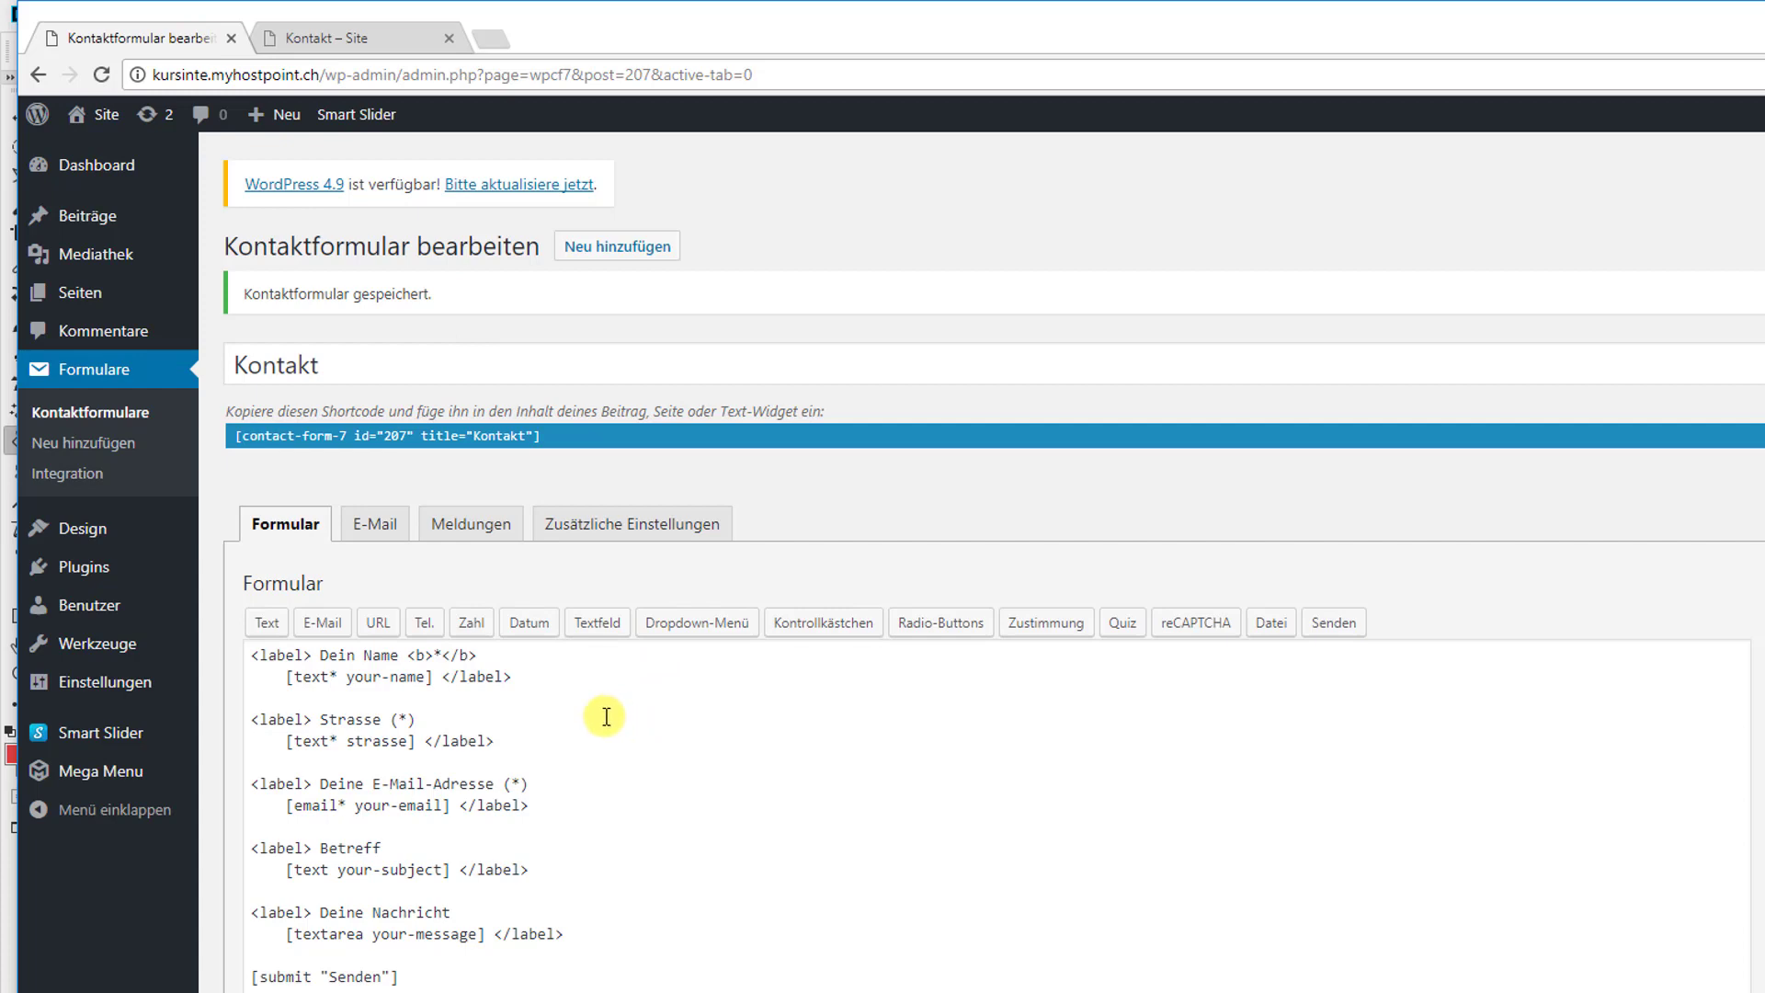
Add style="color:red" to the opening b tag in the Dein Name label, and save the contact form
{"action": "left_click", "coordinate": [428, 654]}
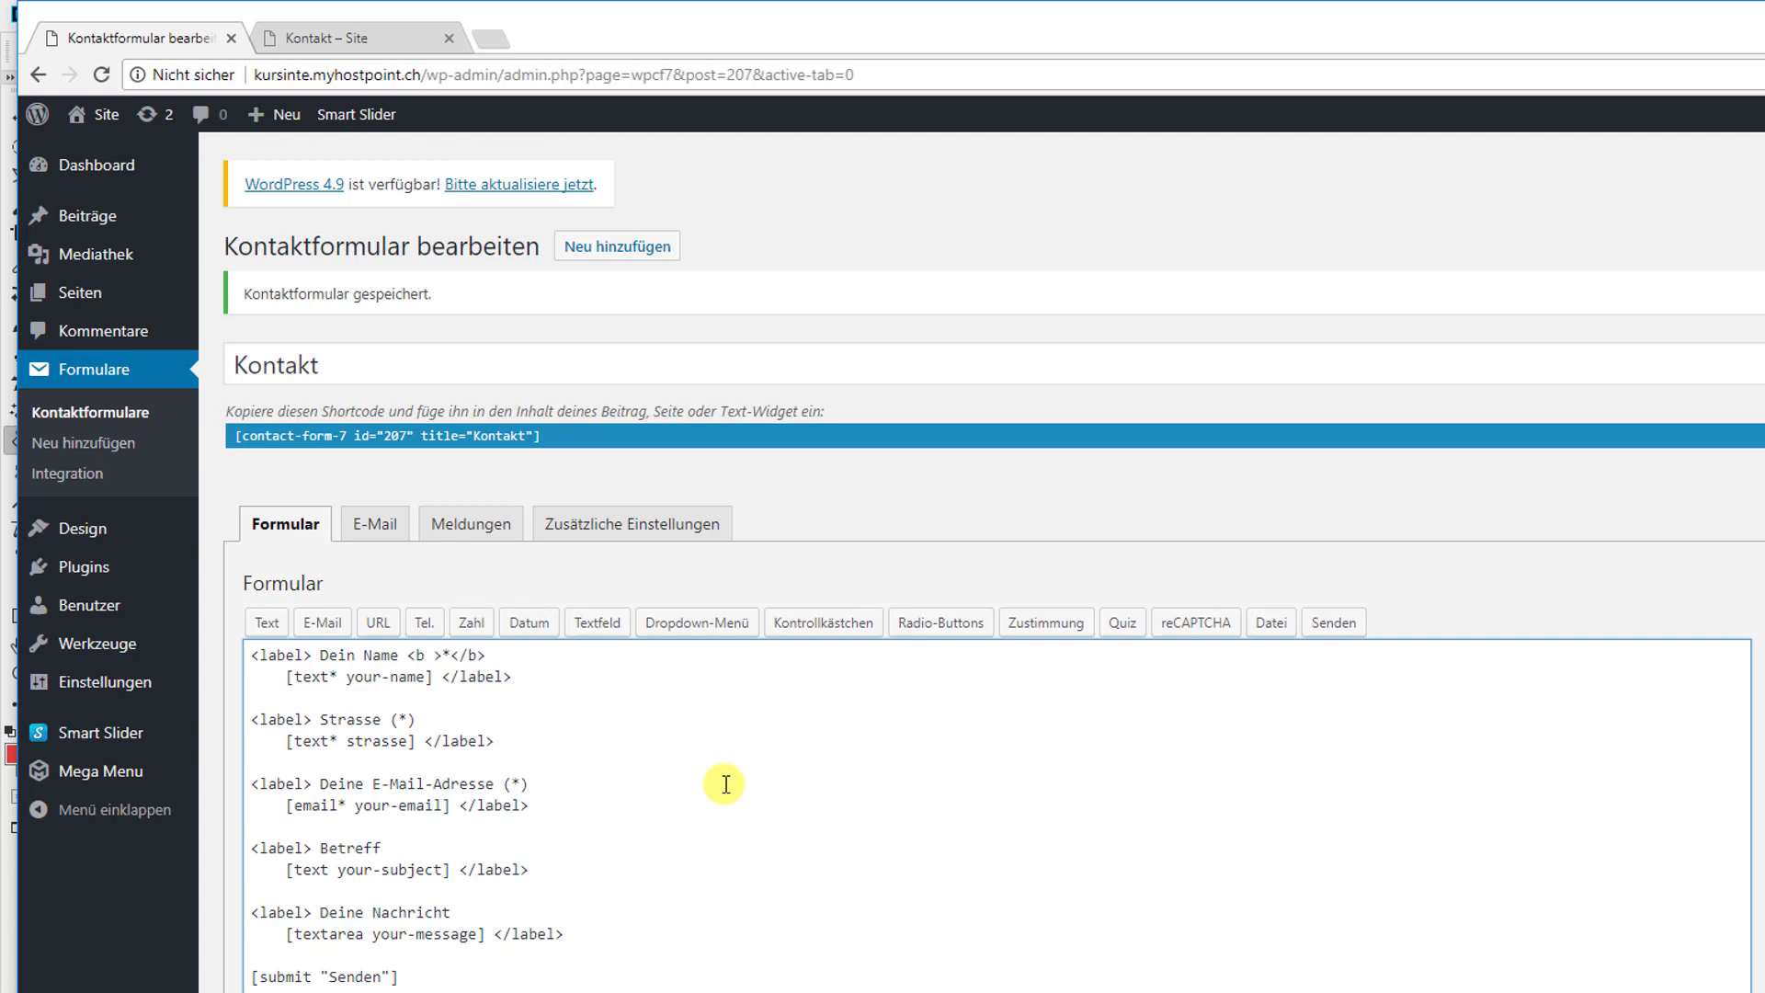
{"action": "type", "text": "st"}
{"action": "type", "text": "yle"}
{"action": "type", "text": "="}
{"action": "type", "text": "co"}
{"action": "type", "text": "lor"}
{"action": "type", "text": ":"}
{"action": "type", "text": "red"}
{"action": "type", "text": "\""}
{"action": "type", "text": "\""}
{"action": "left_click", "coordinate": [1761, 676]}
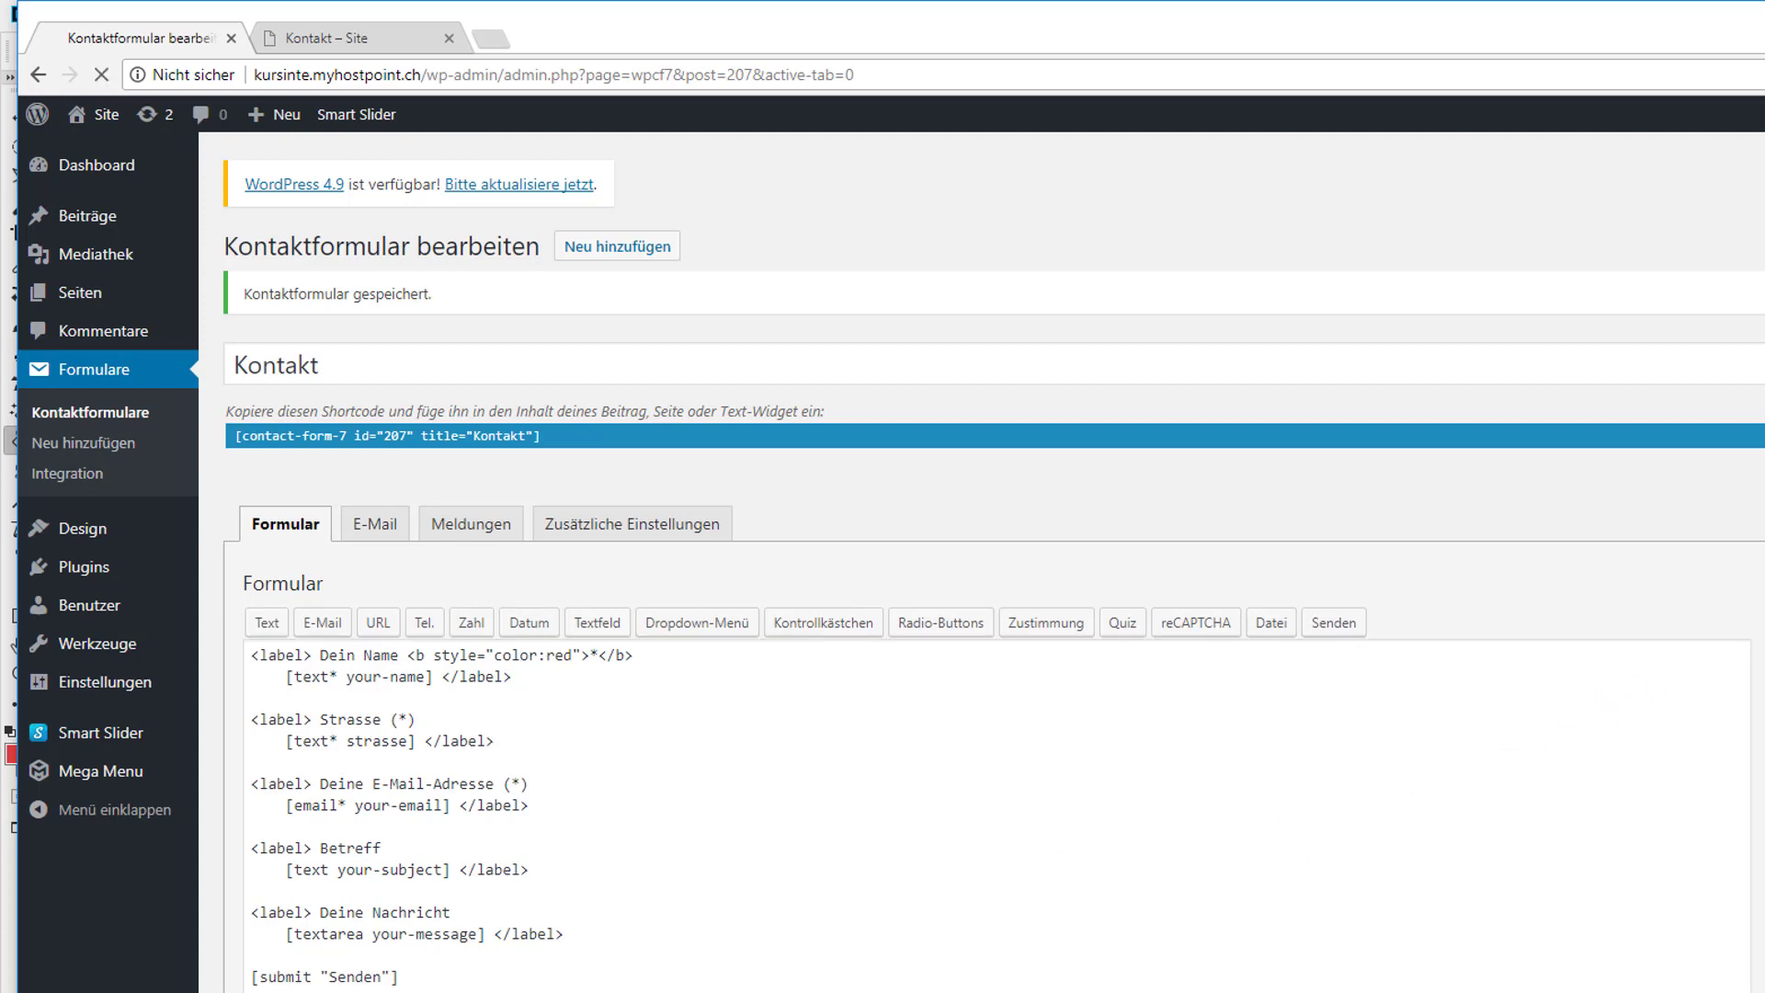
Reload the live Kontakt page to check the asterisk's colour at Dein Name, and return to the form editor
{"action": "left_click", "coordinate": [375, 42]}
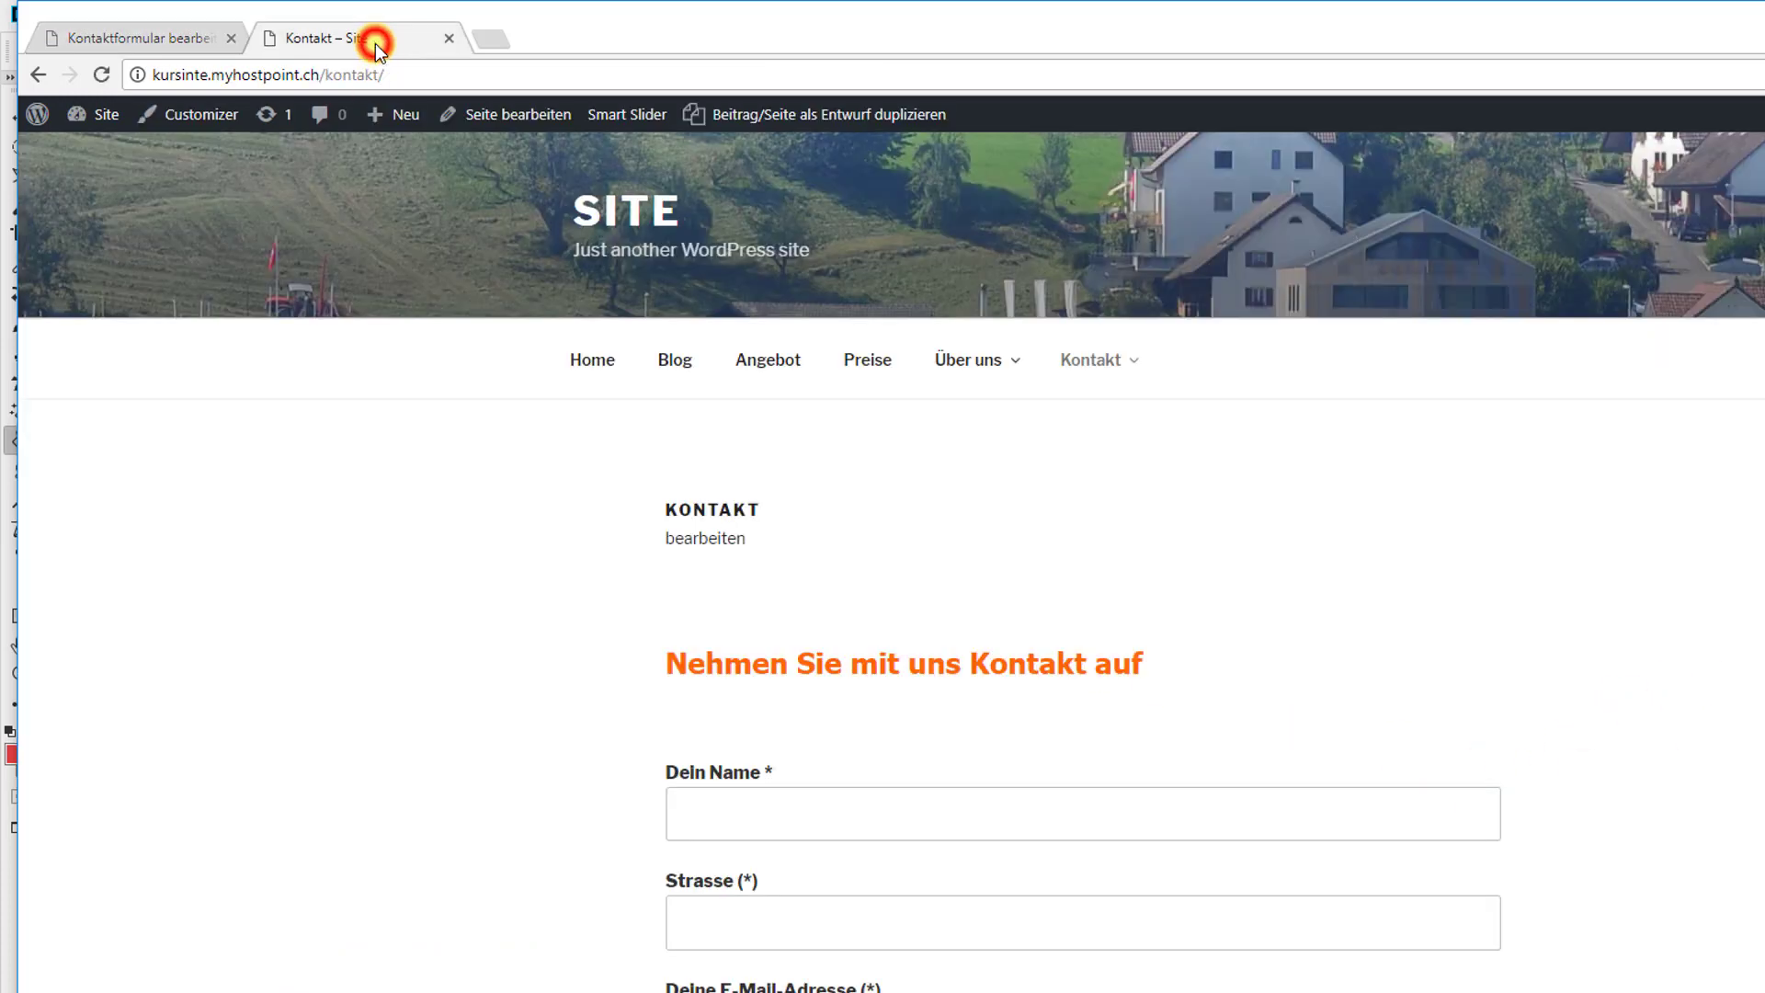
{"action": "left_click", "coordinate": [107, 78]}
{"action": "left_click", "coordinate": [186, 42]}
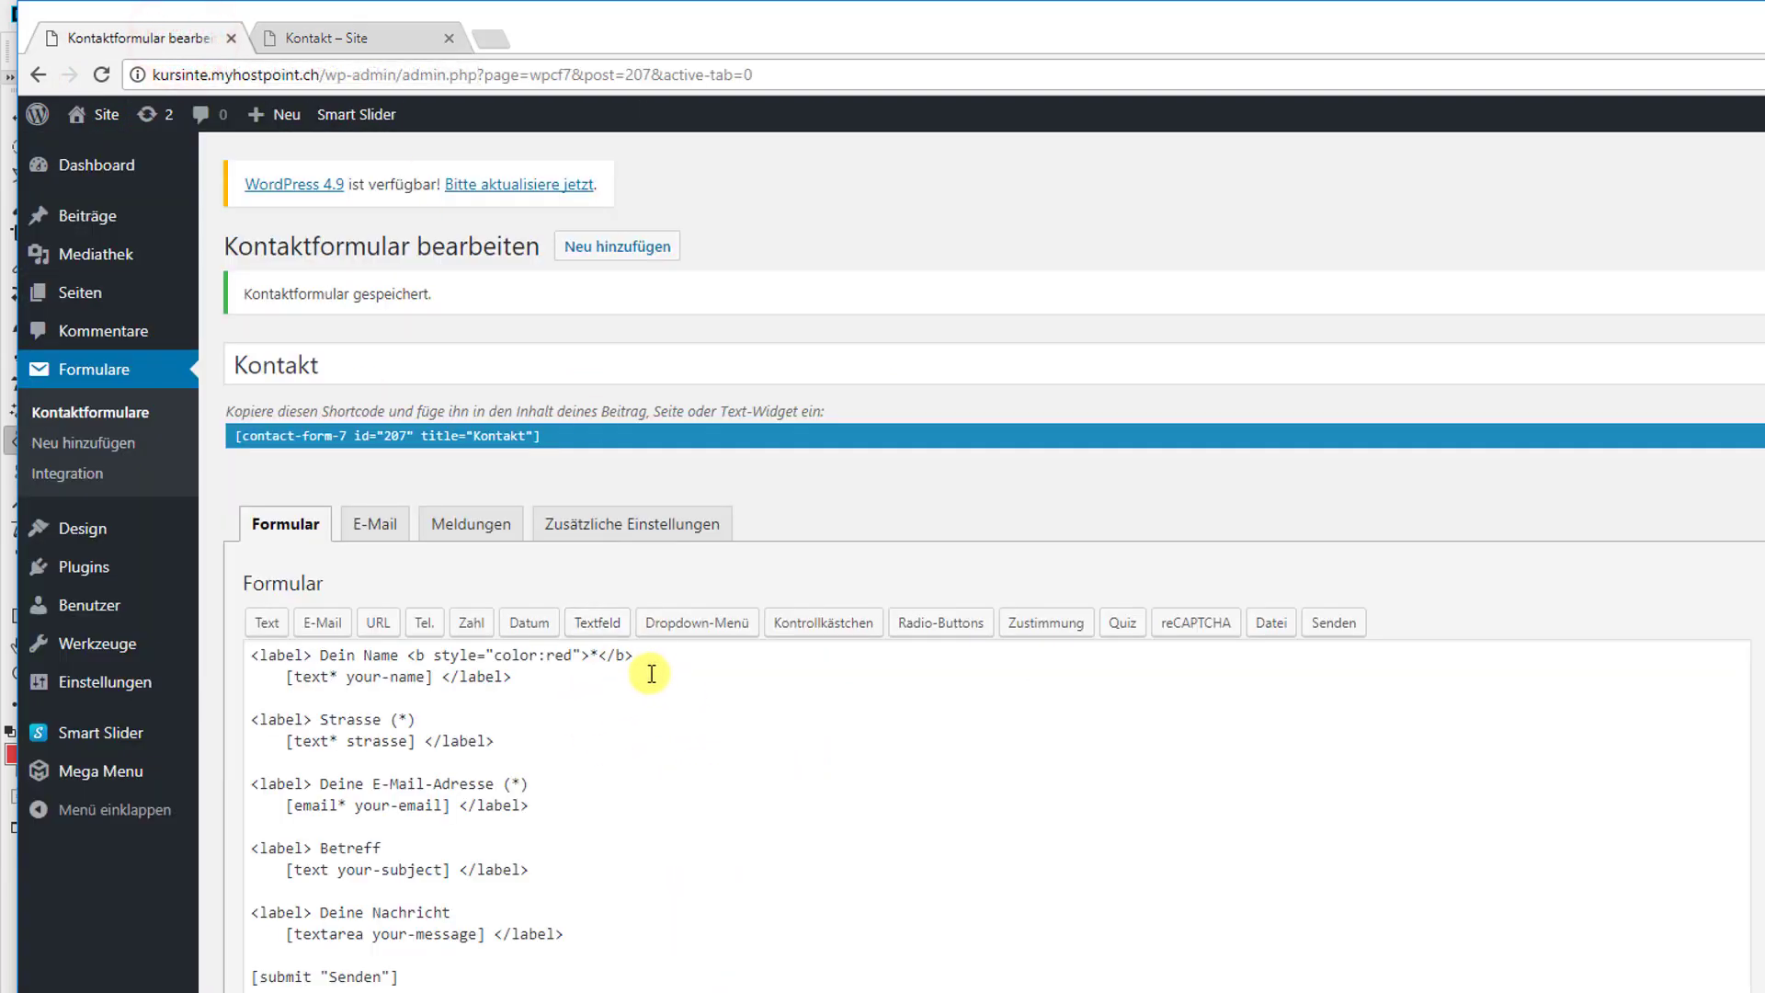
Copy the red asterisk markup from the Dein Name label over "(*)" in the Strasse and Deine E-Mail-Adresse labels, and save the form
{"action": "left_click_drag", "start_coordinate": [643, 654], "coordinate": [412, 656]}
{"action": "key", "text": "ctrl+c"}
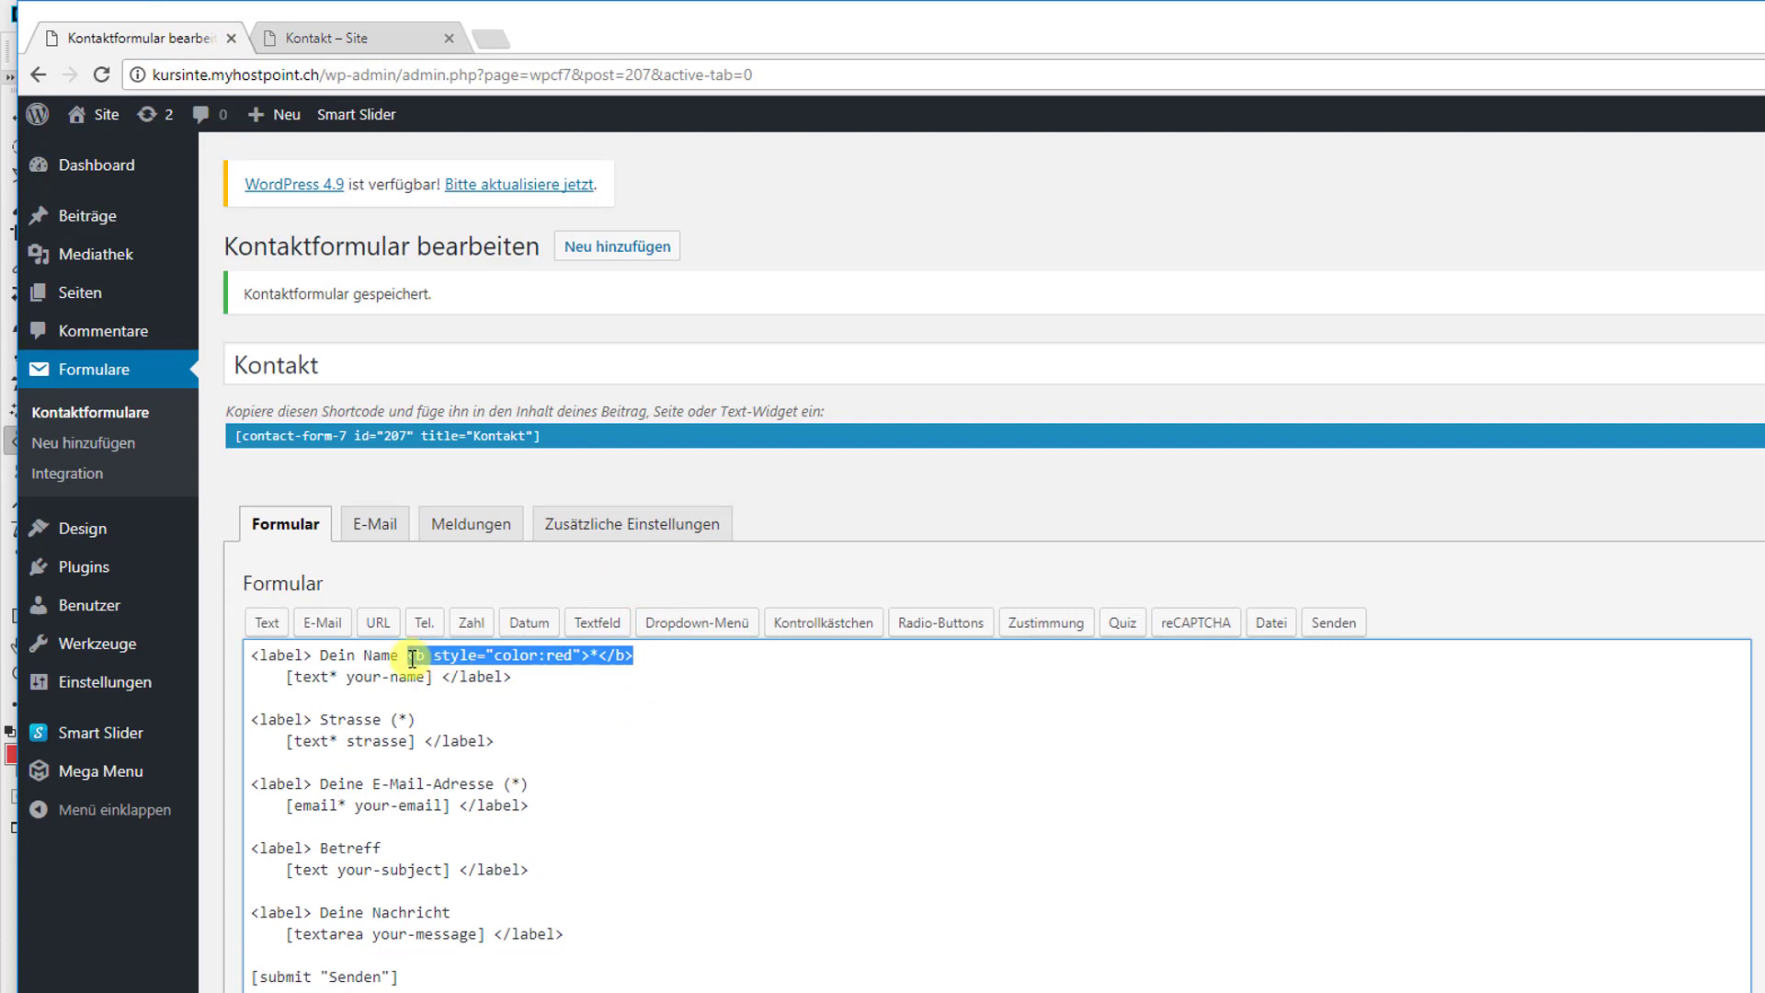
{"action": "left_click_drag", "start_coordinate": [432, 719], "coordinate": [393, 723]}
{"action": "key", "text": "ctrl+v"}
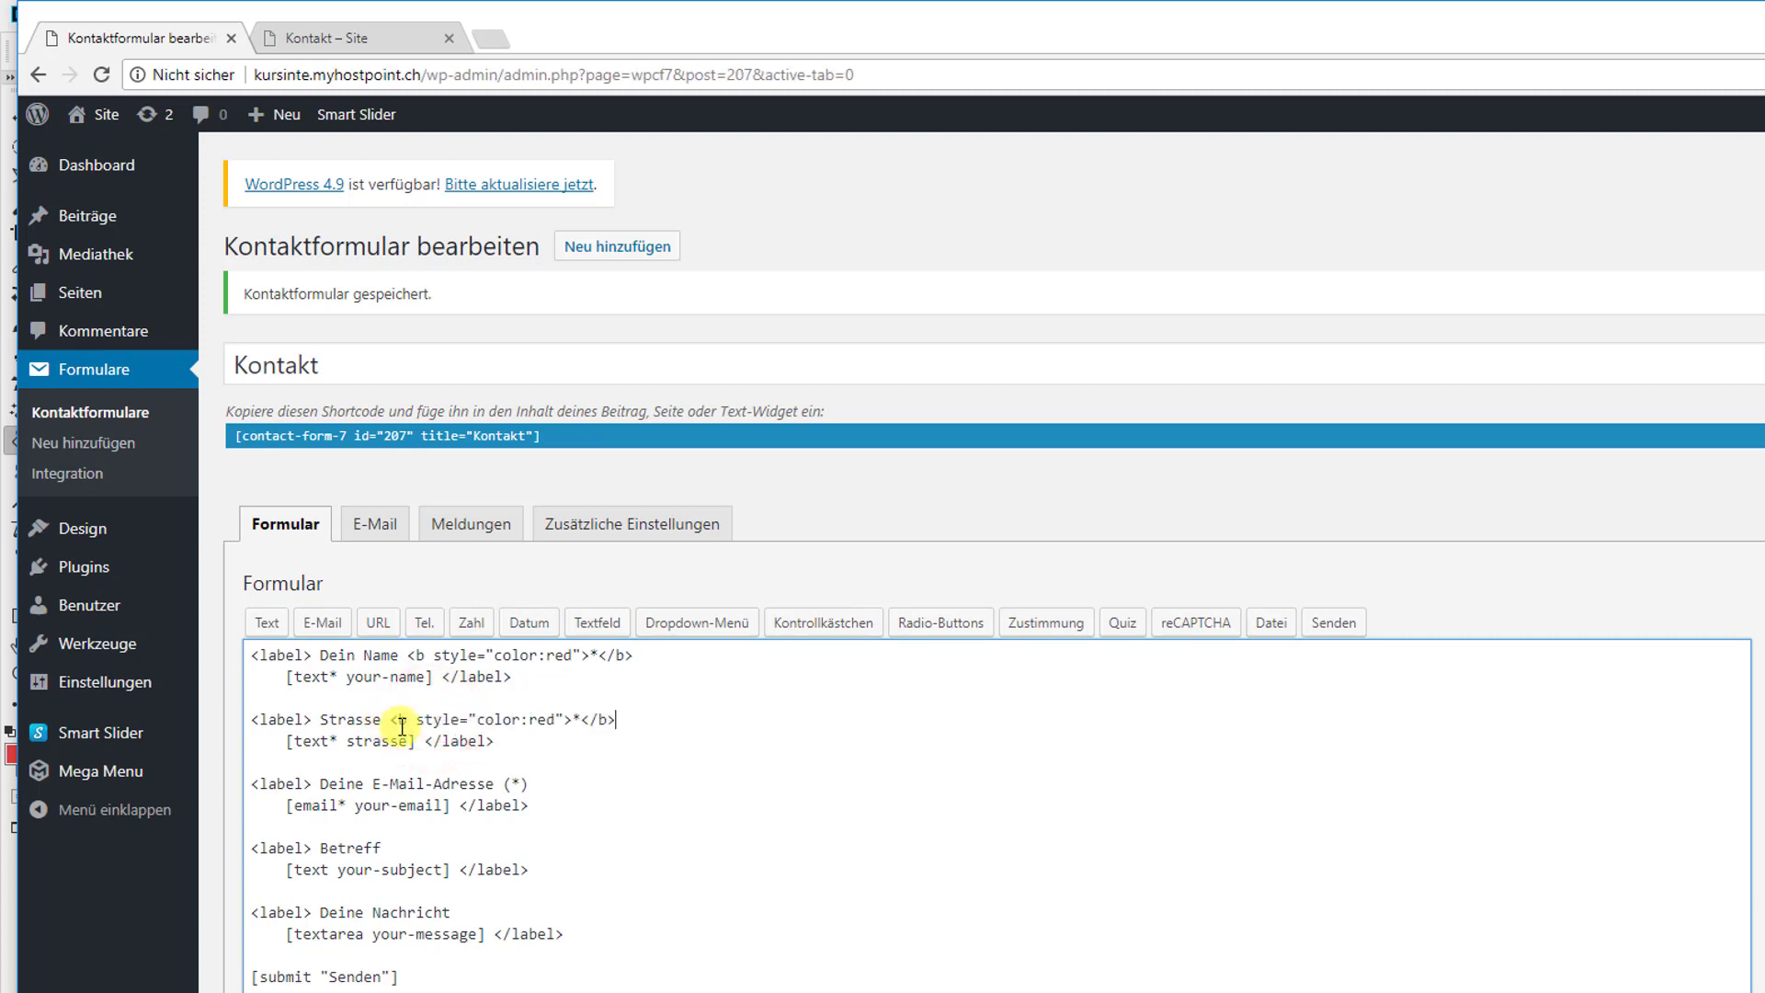
{"action": "left_click_drag", "start_coordinate": [548, 783], "coordinate": [509, 782]}
{"action": "key", "text": "ctrl+v"}
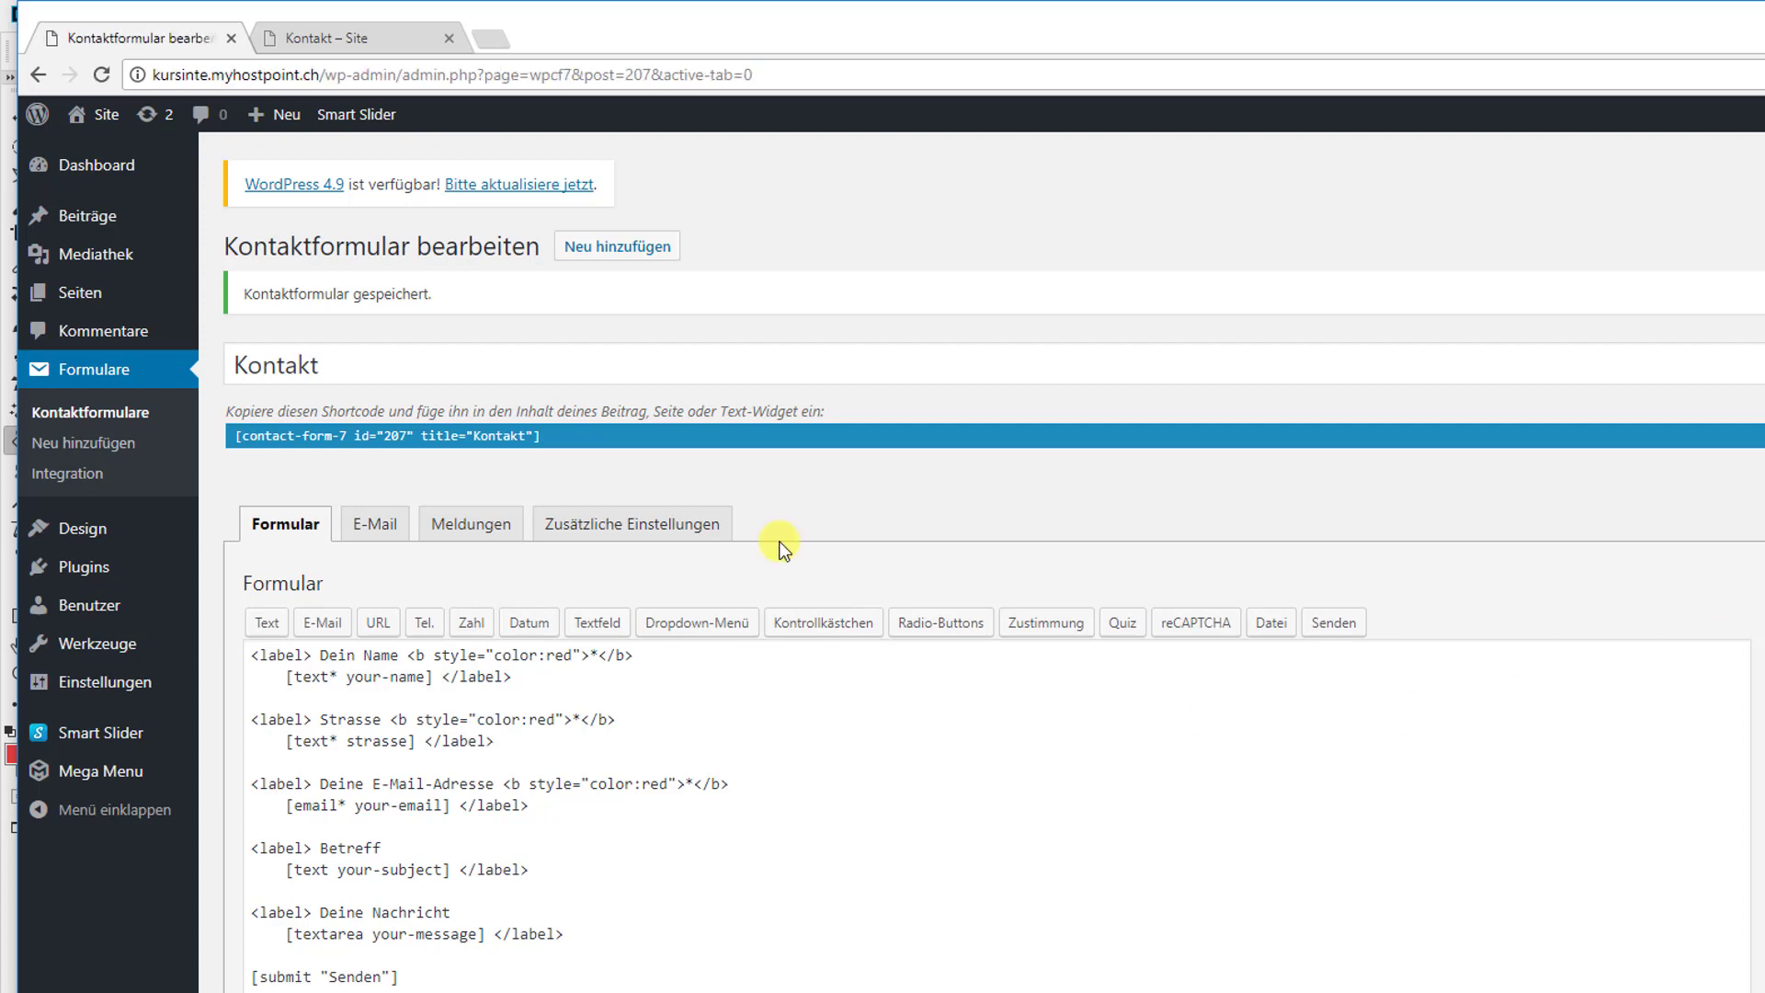
Reload the live Kontakt page to check the asterisks on all required fields, and return to the form editor
{"action": "left_click", "coordinate": [327, 37]}
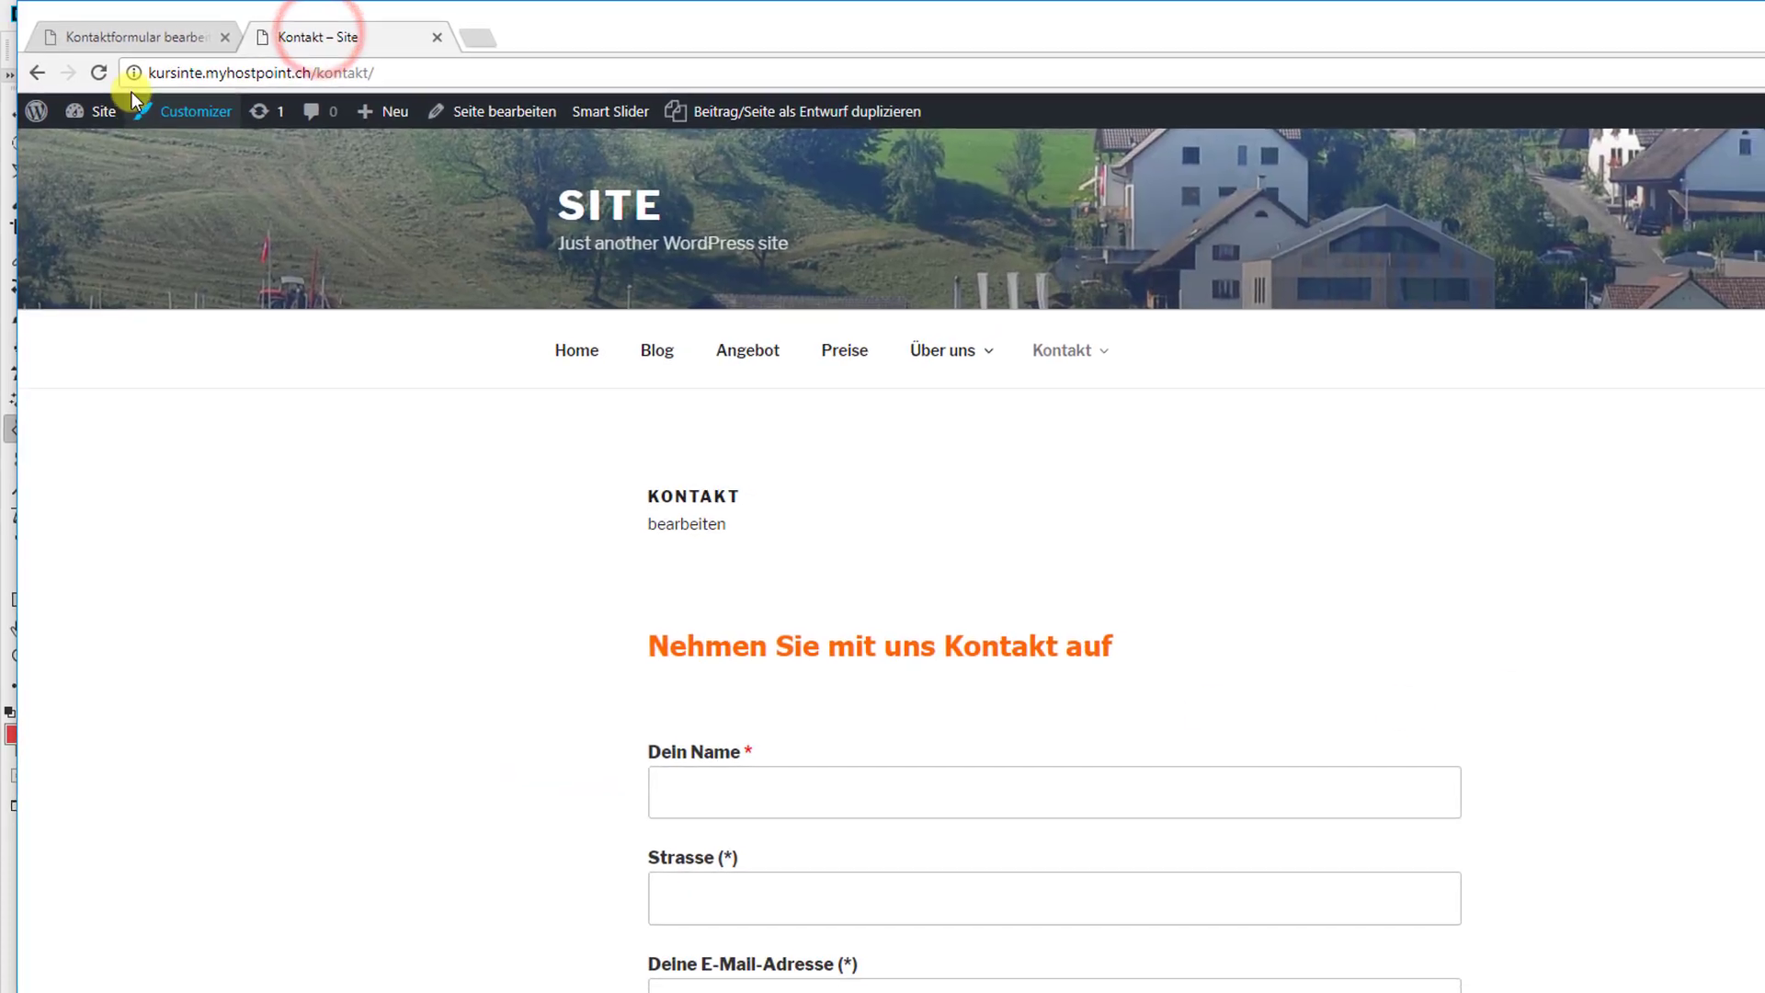
{"action": "left_click", "coordinate": [101, 75]}
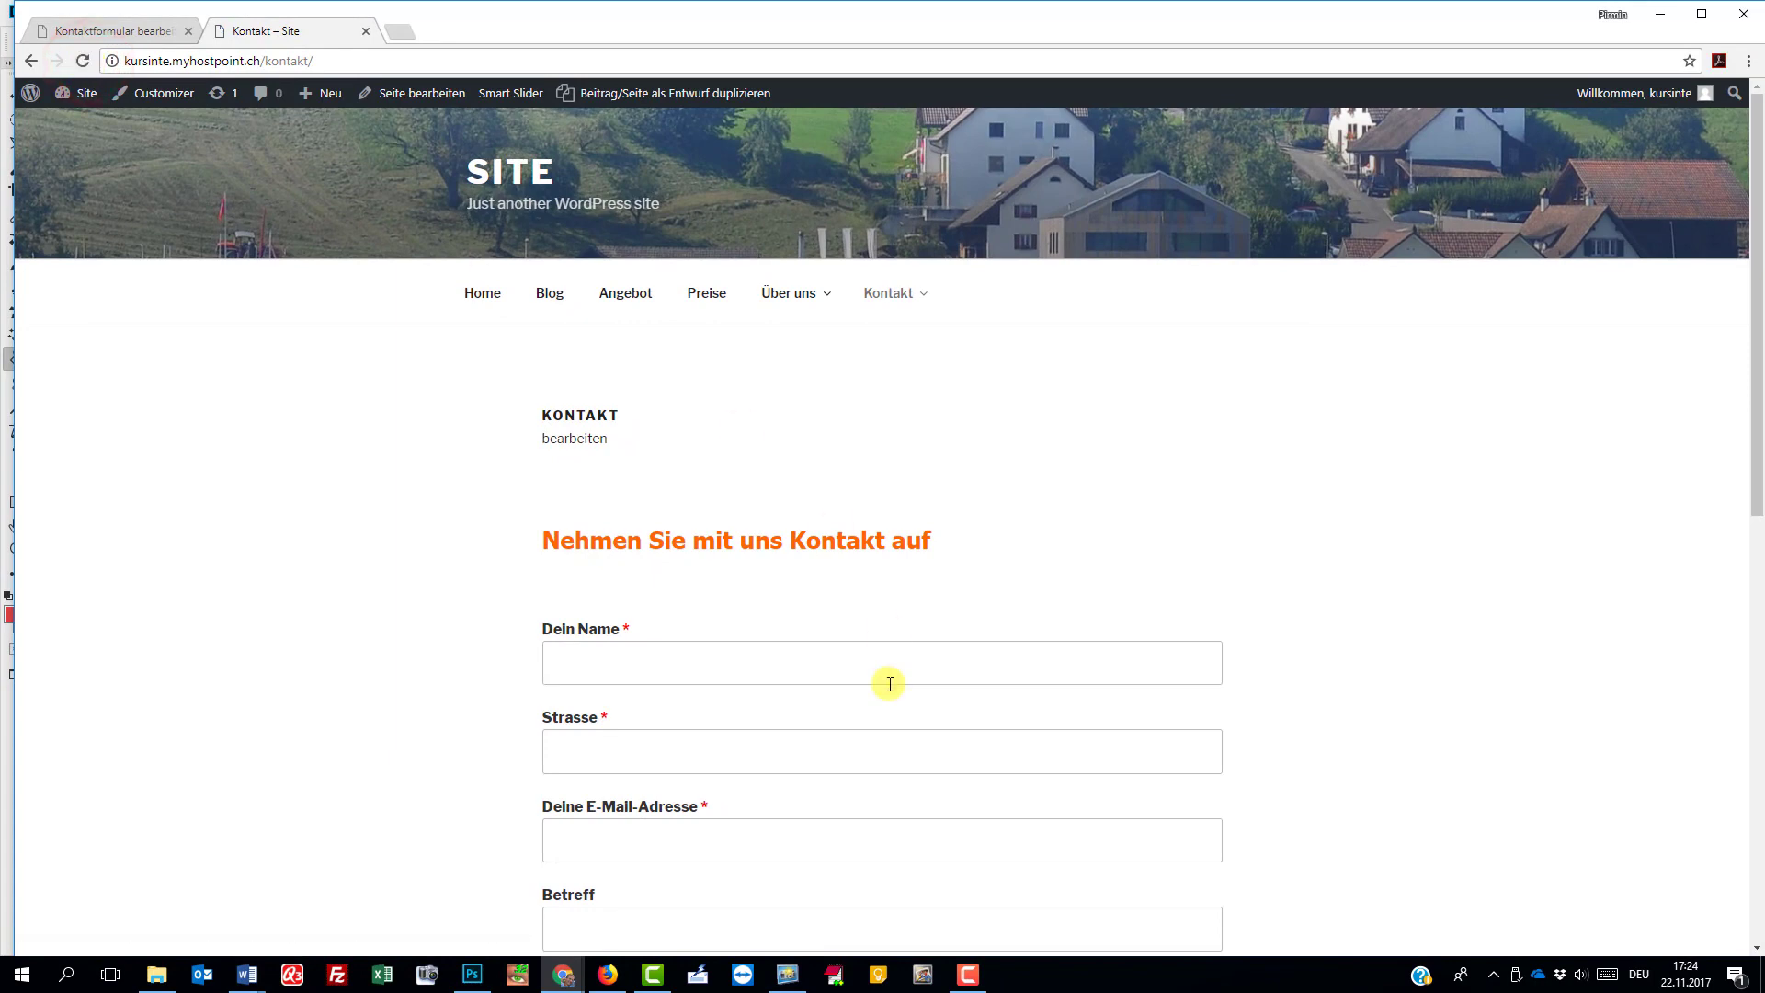
{"action": "scroll", "coordinate": [787, 874], "scroll_direction": "down", "scroll_amount": 1}
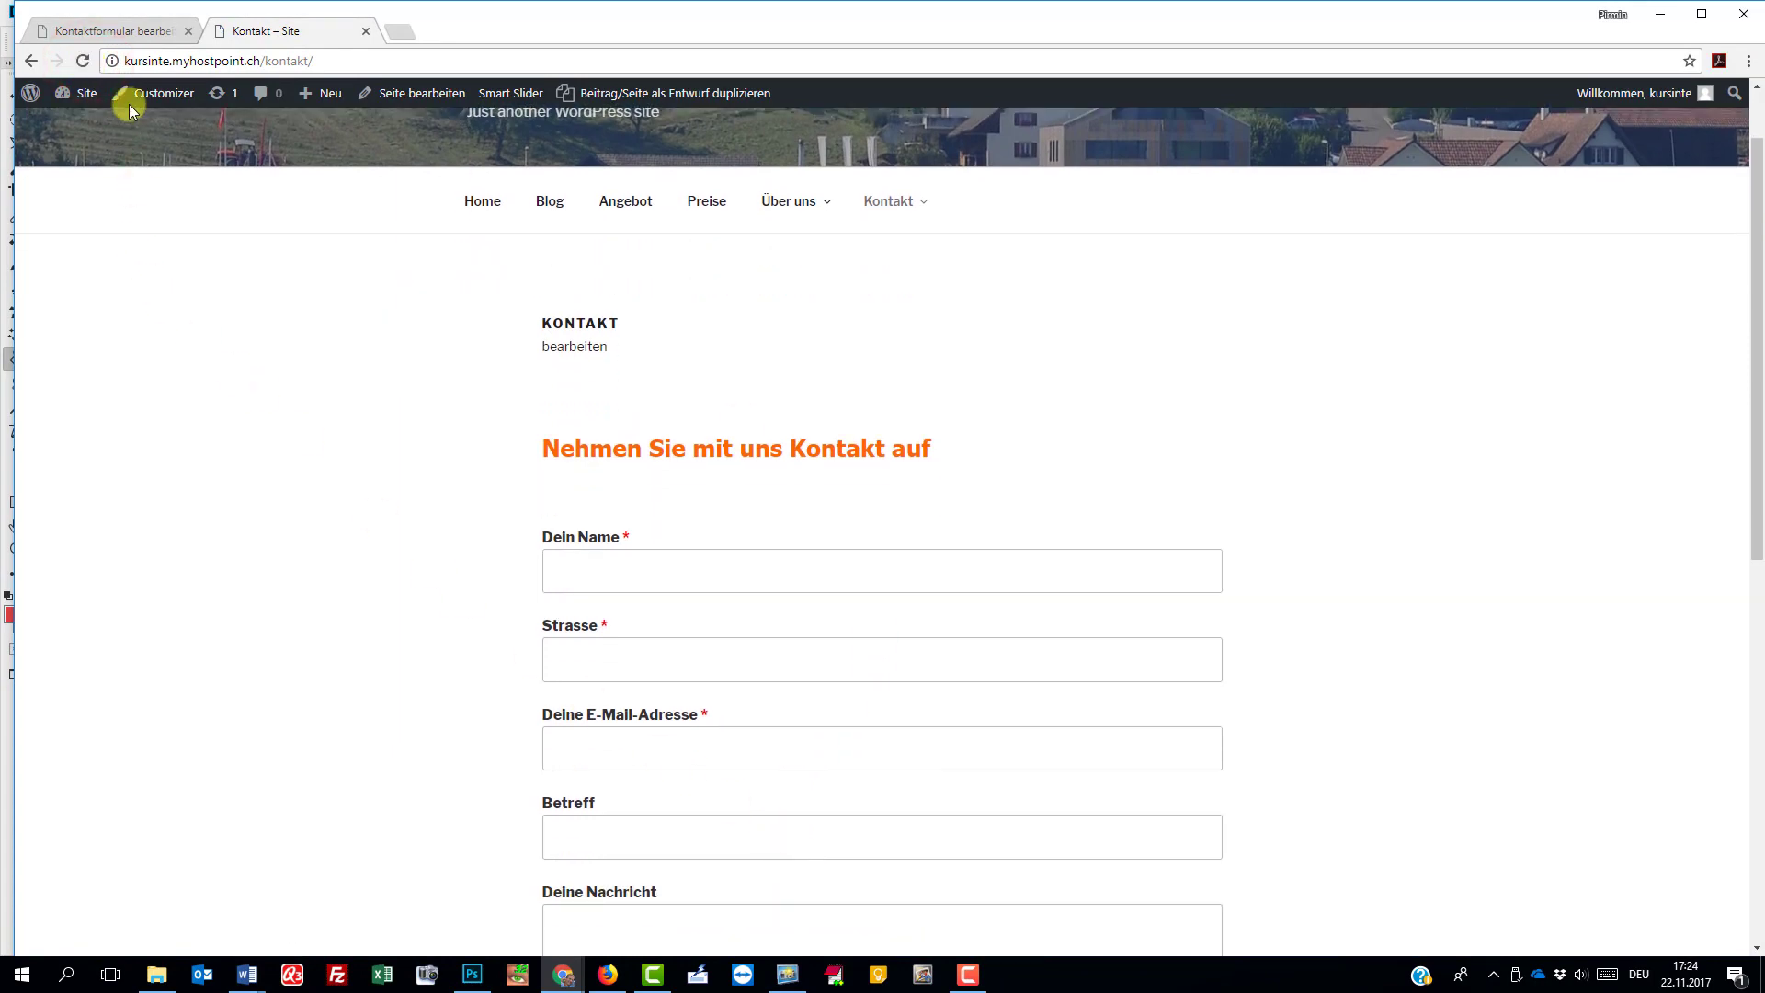
{"action": "left_click", "coordinate": [129, 37]}
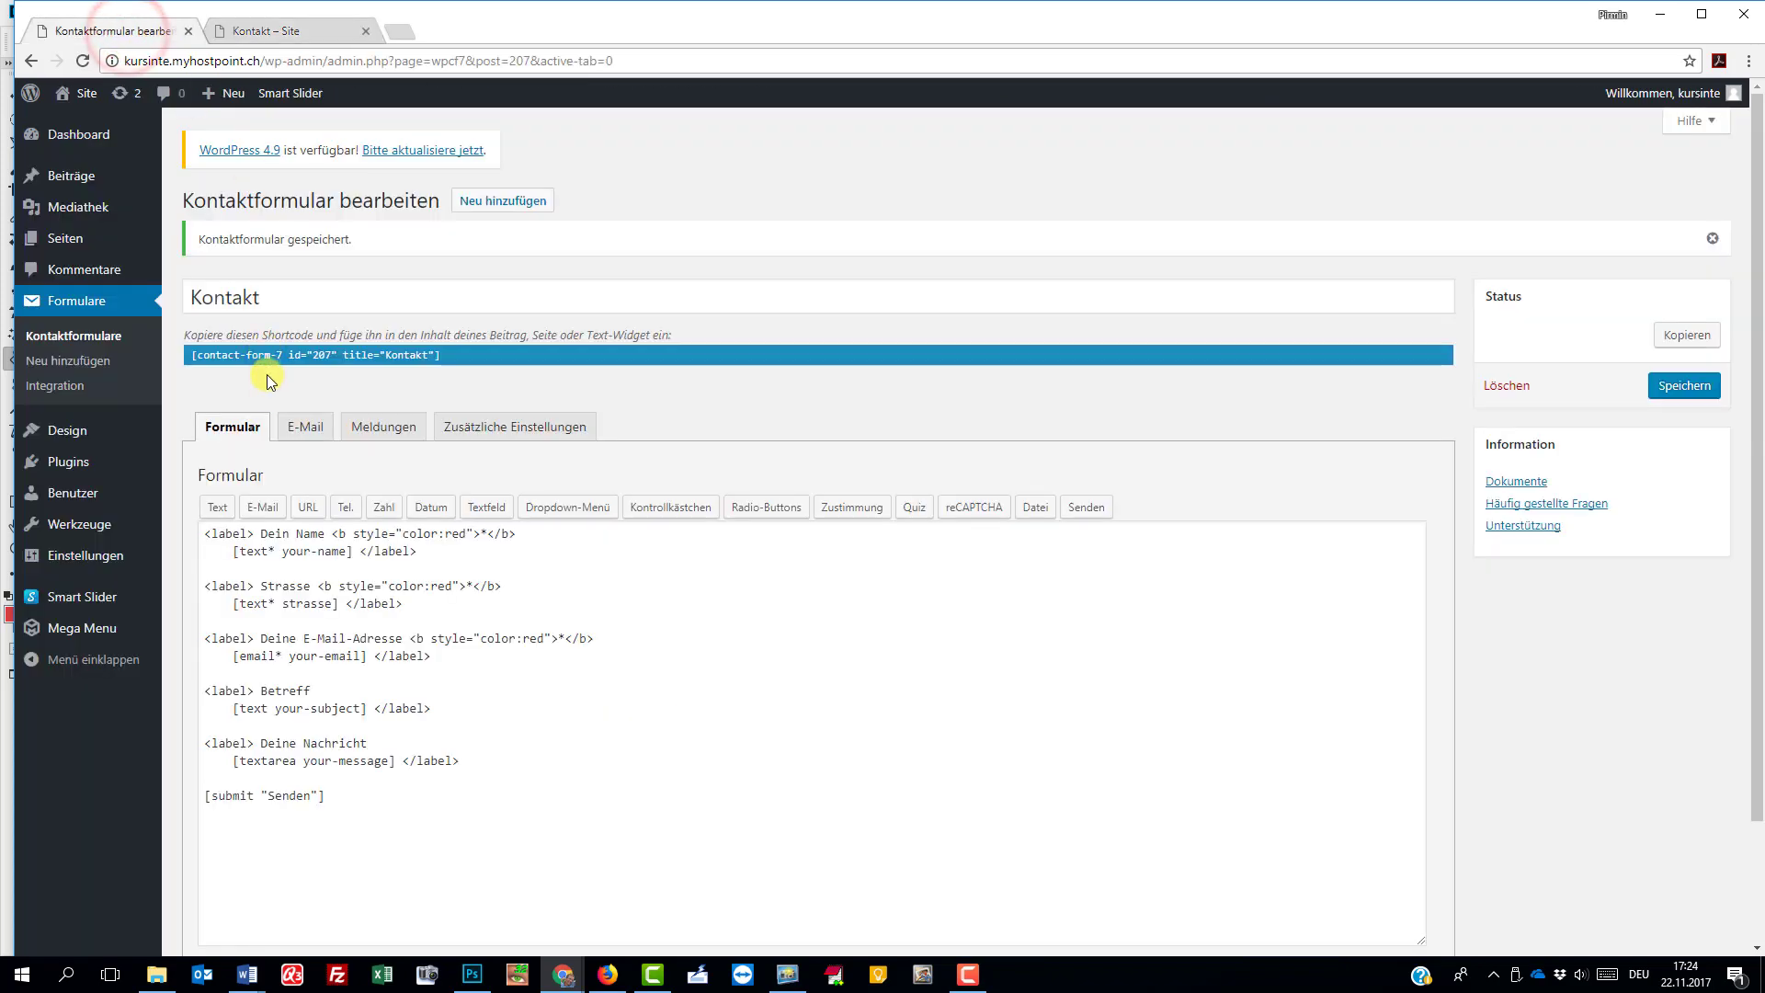
In the form's e-mail settings, add the line "Der Typ wohnt an der Strasse:" below the Betreff line of the message body, separated by a blank line
{"action": "left_click", "coordinate": [306, 432]}
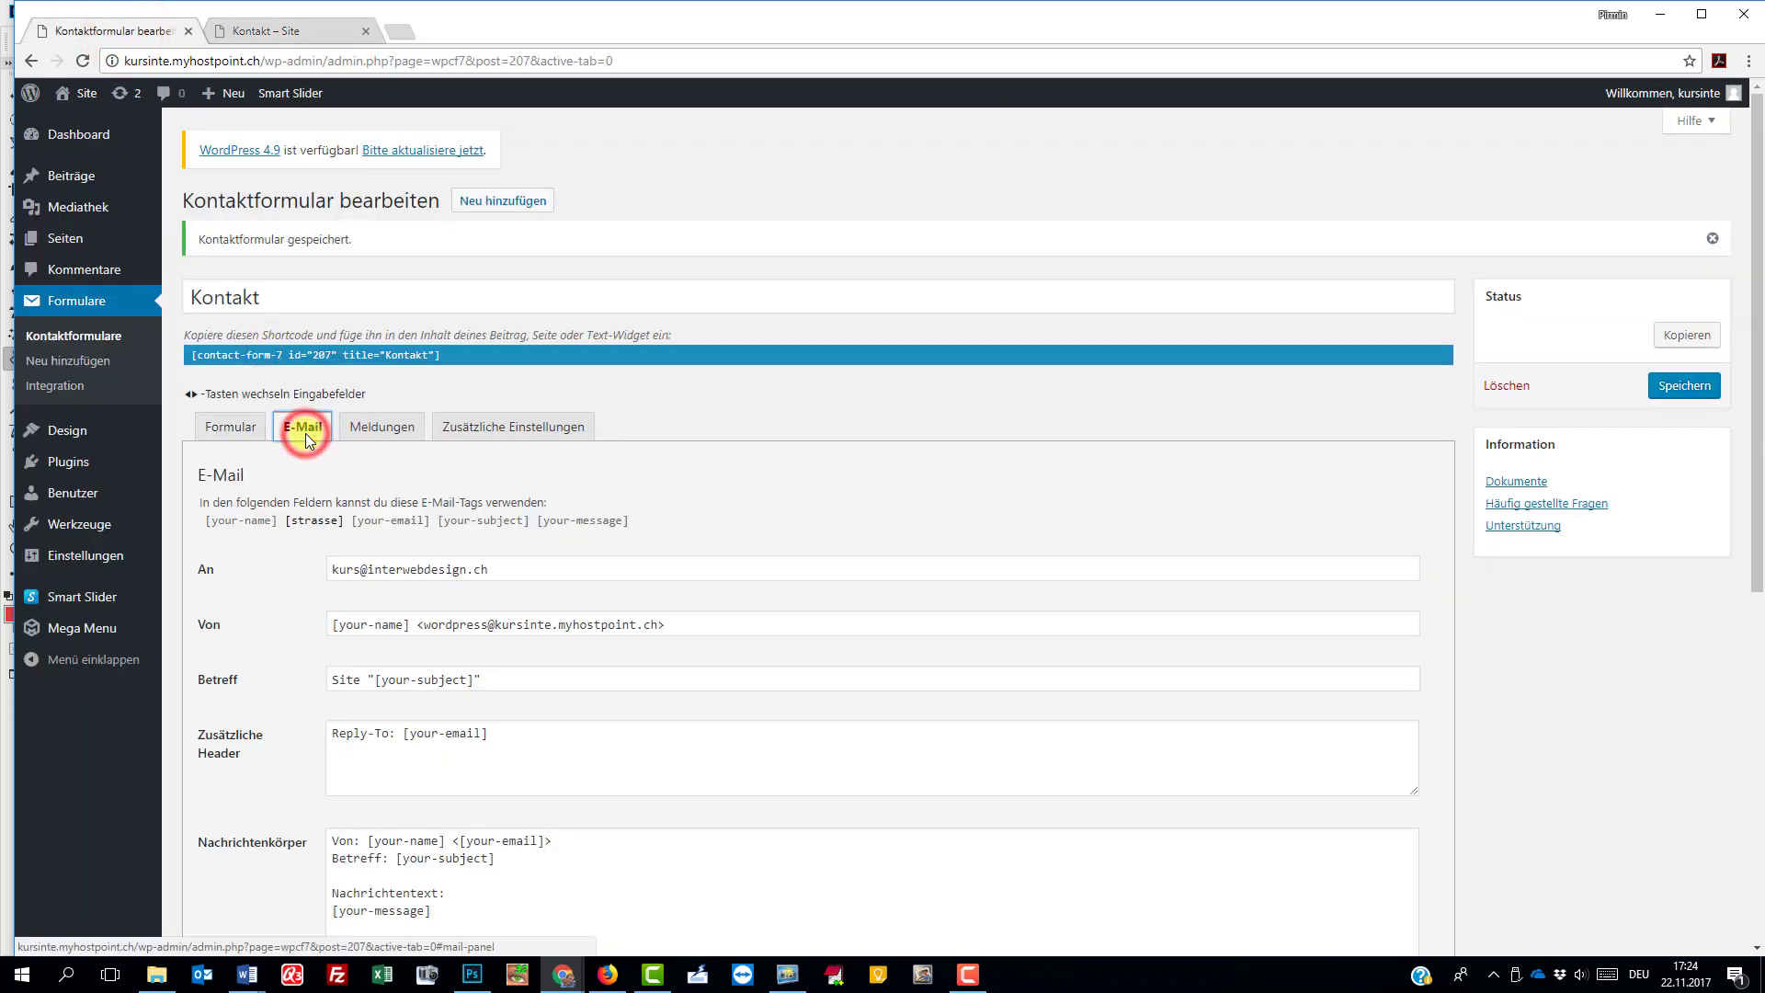
{"action": "left_click", "coordinate": [547, 861]}
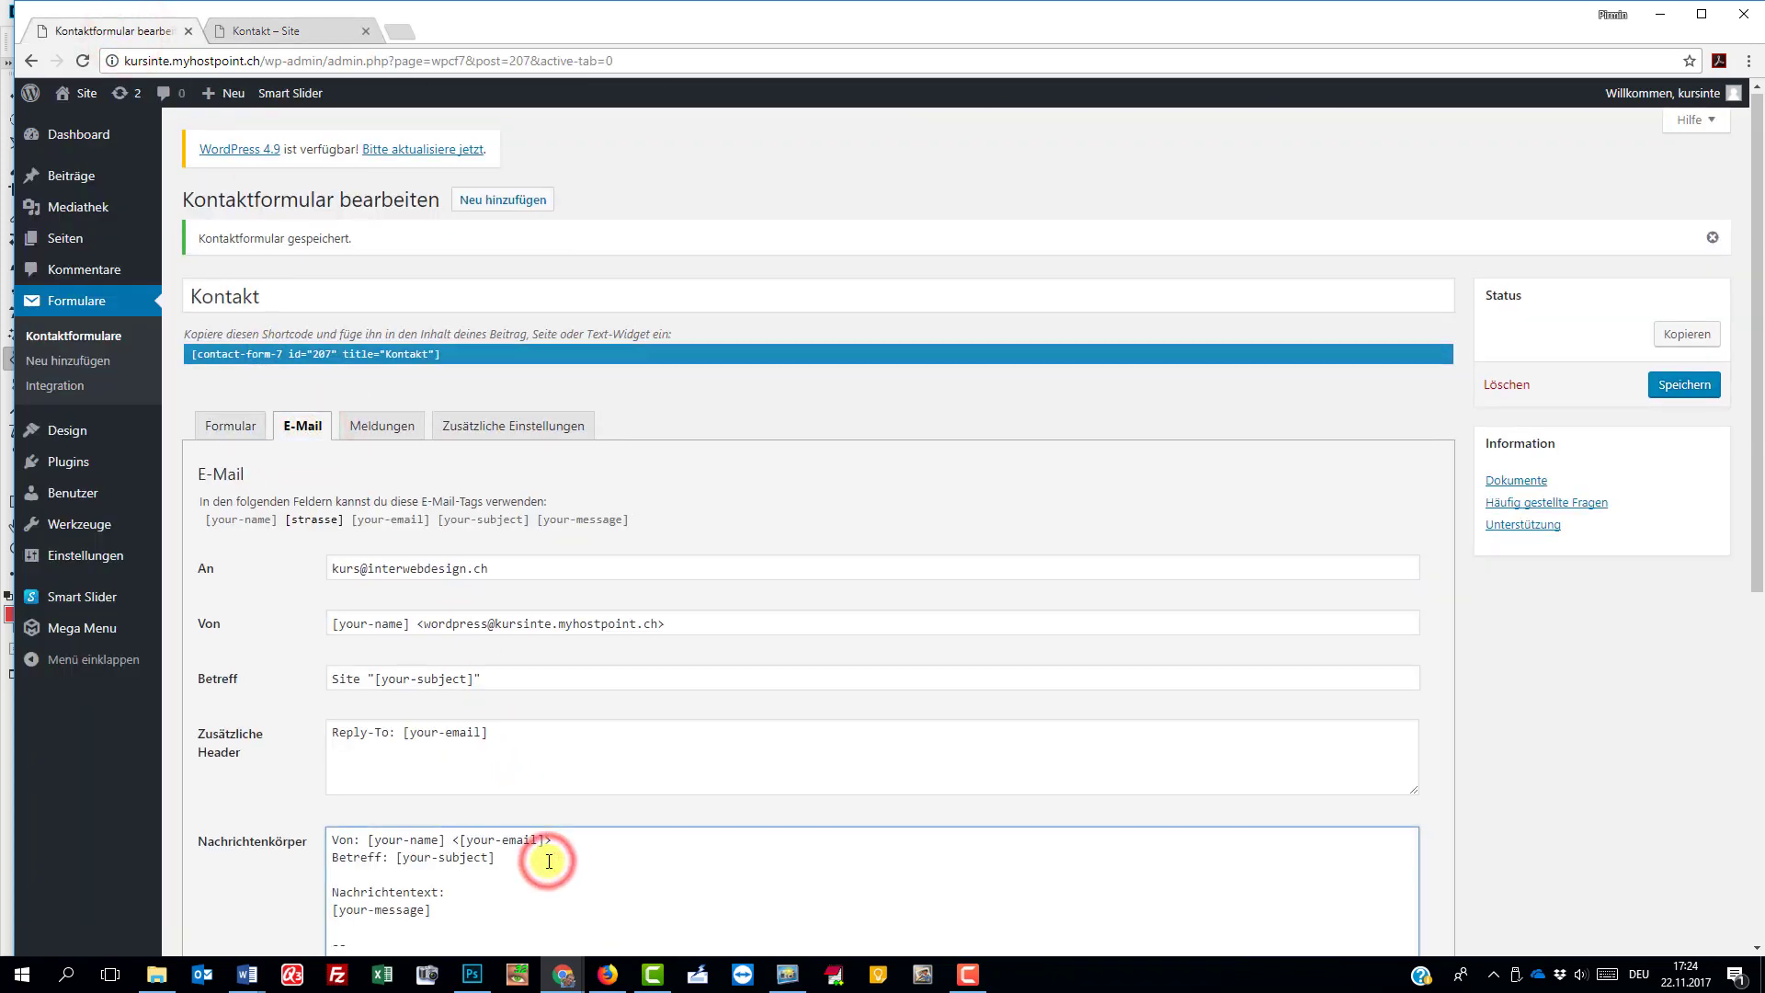
{"action": "scroll", "coordinate": [524, 827], "scroll_direction": "down", "scroll_amount": 2}
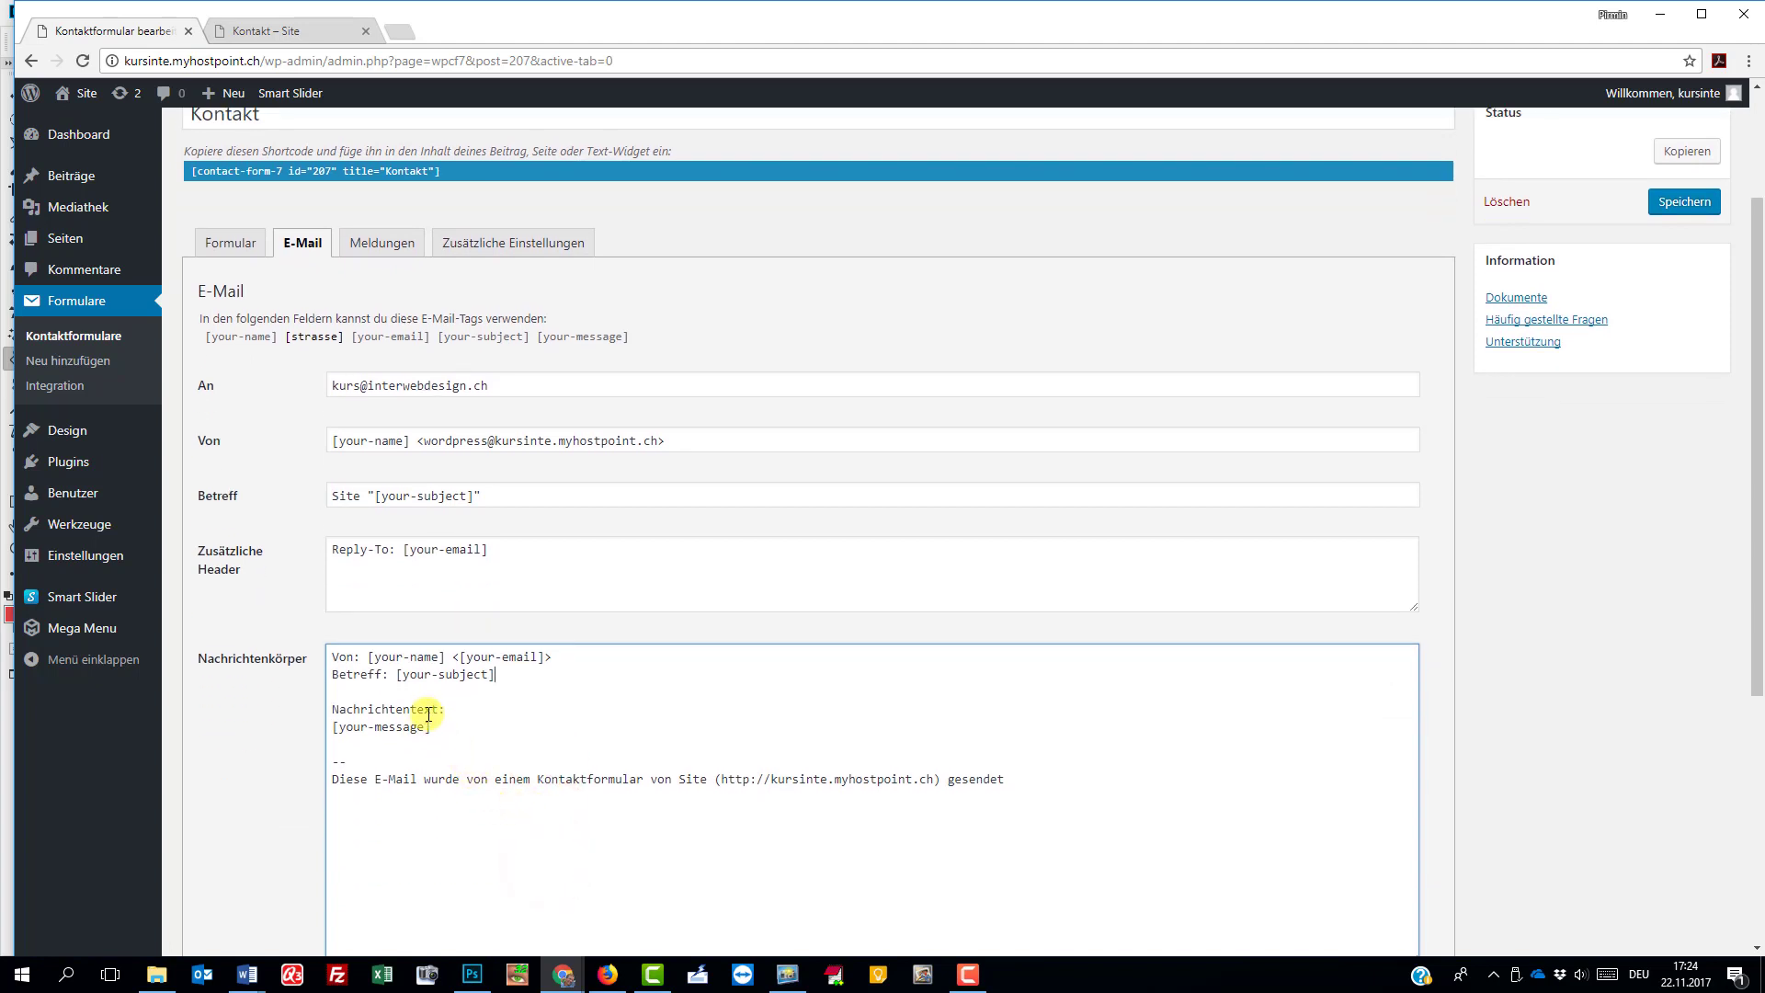
{"action": "left_click", "coordinate": [521, 678]}
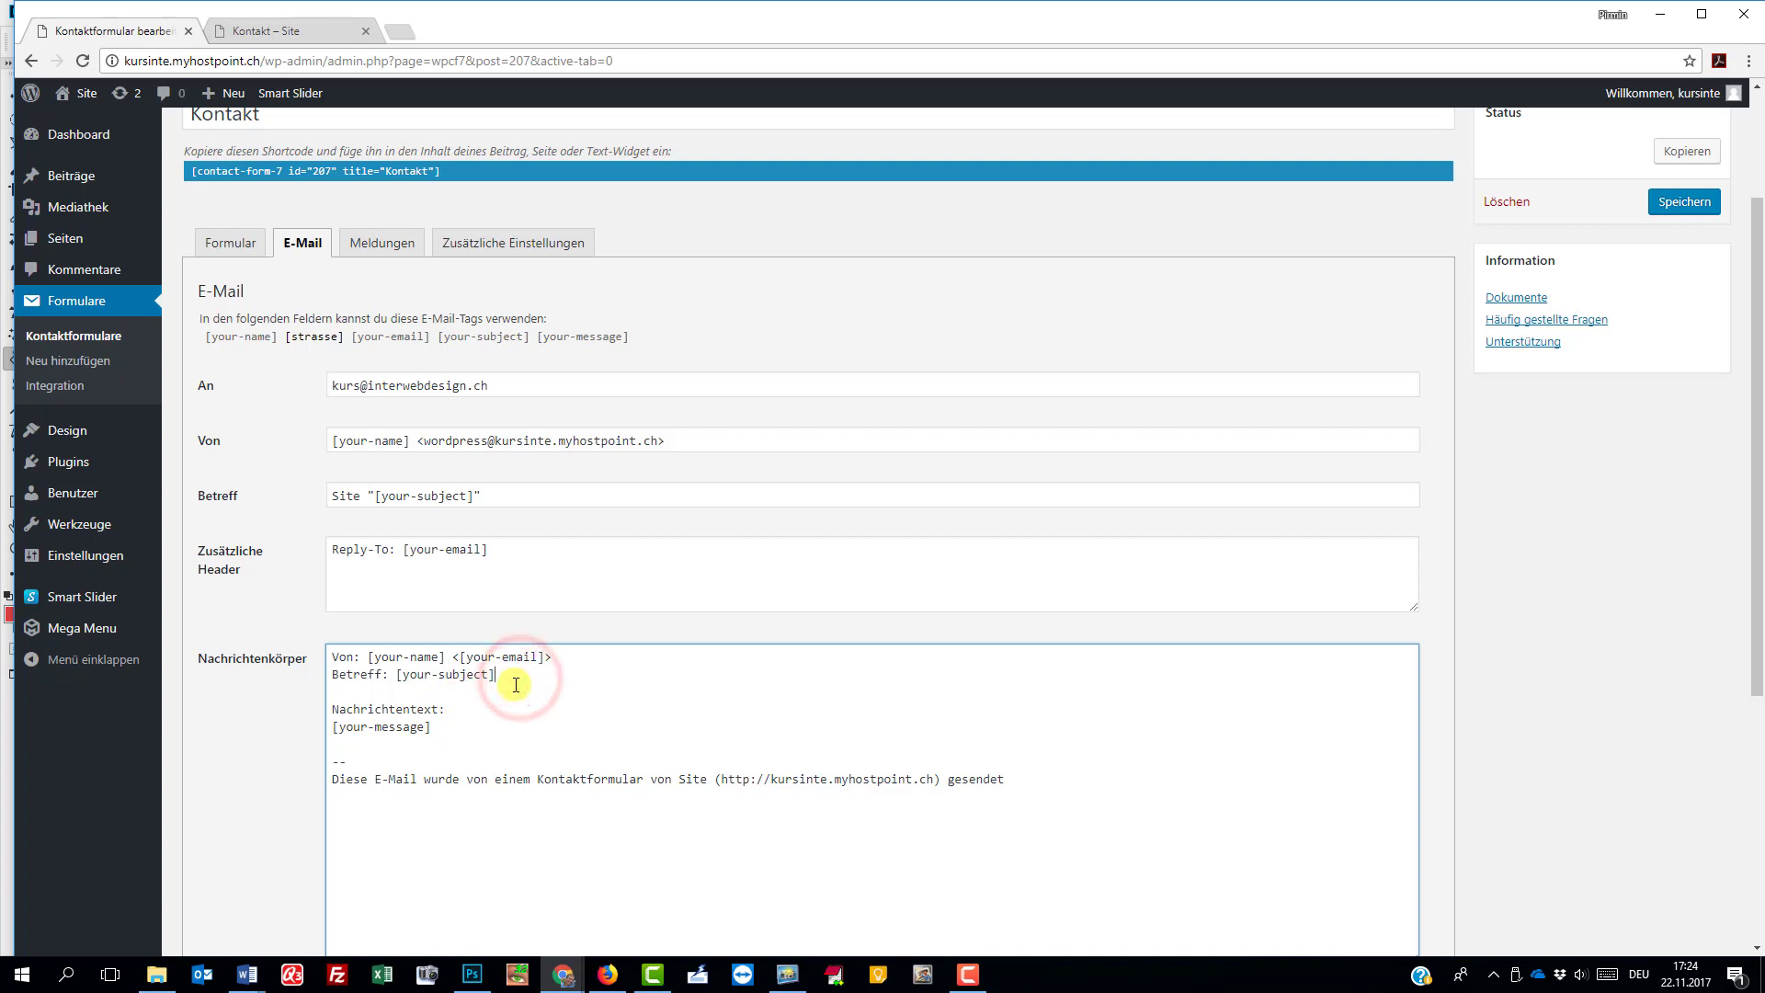
{"action": "key", "text": "Return"}
{"action": "key", "text": "Return"}
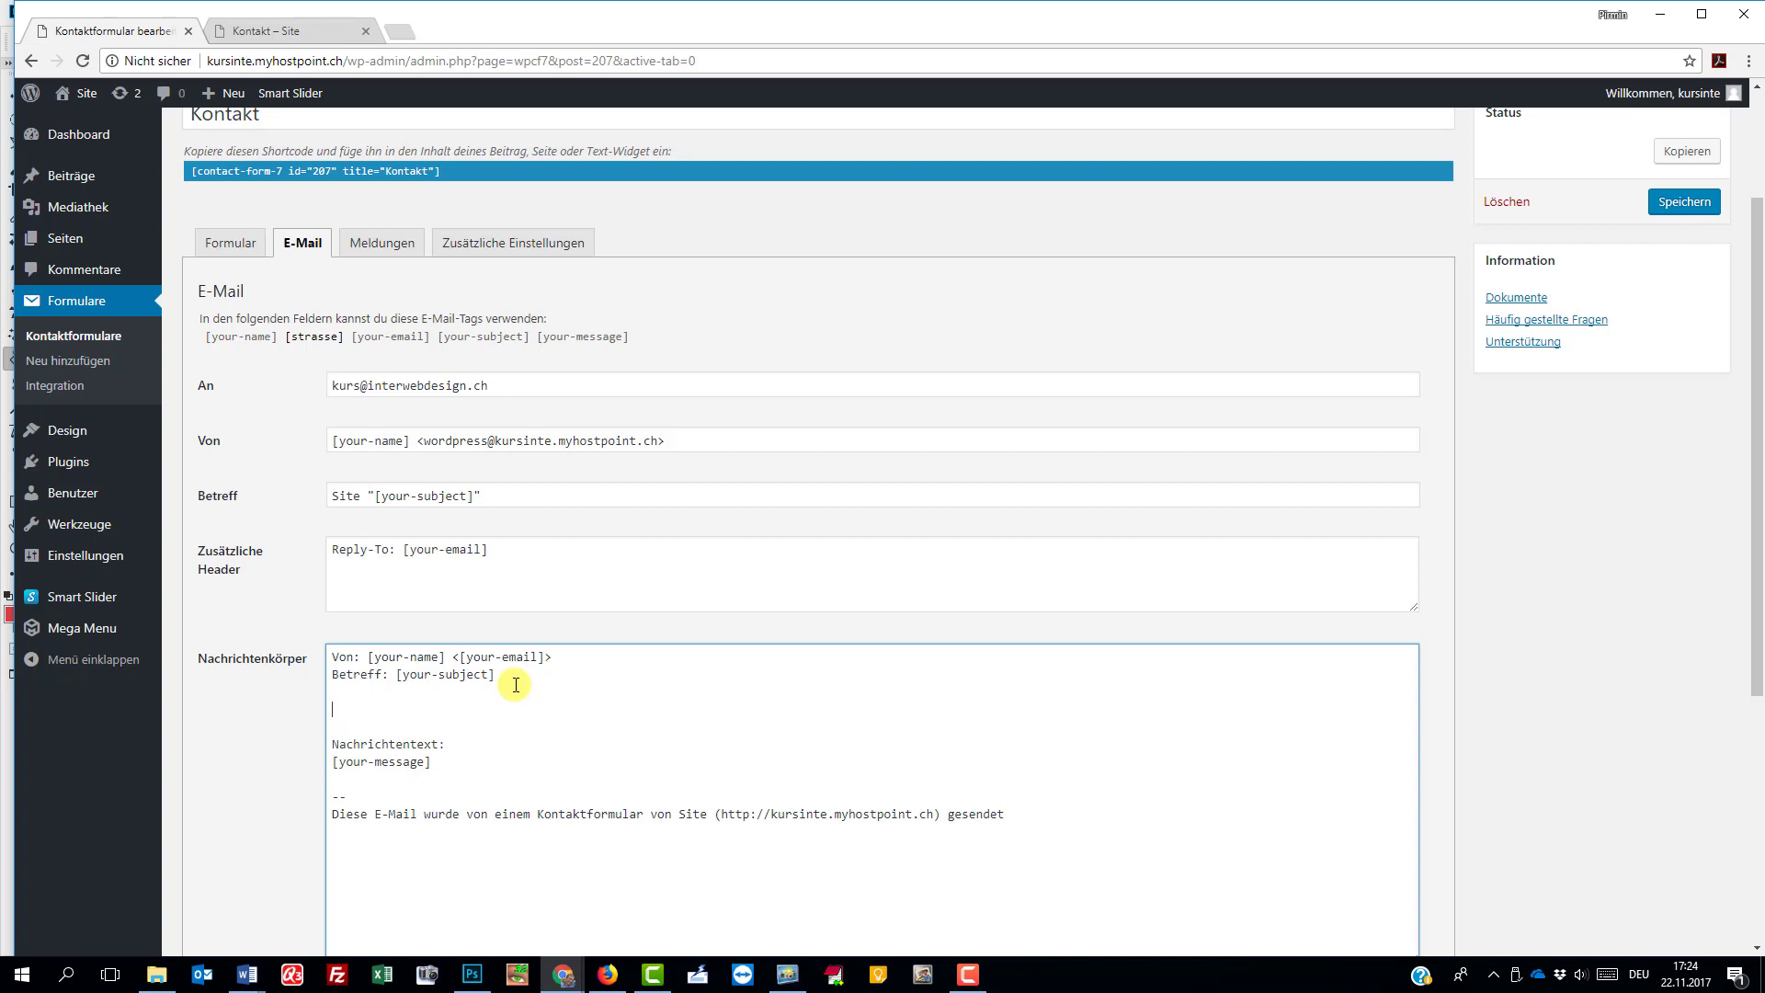
{"action": "type", "text": "Der Typ wohnt an der Strasse:"}
{"action": "key", "text": "Return"}
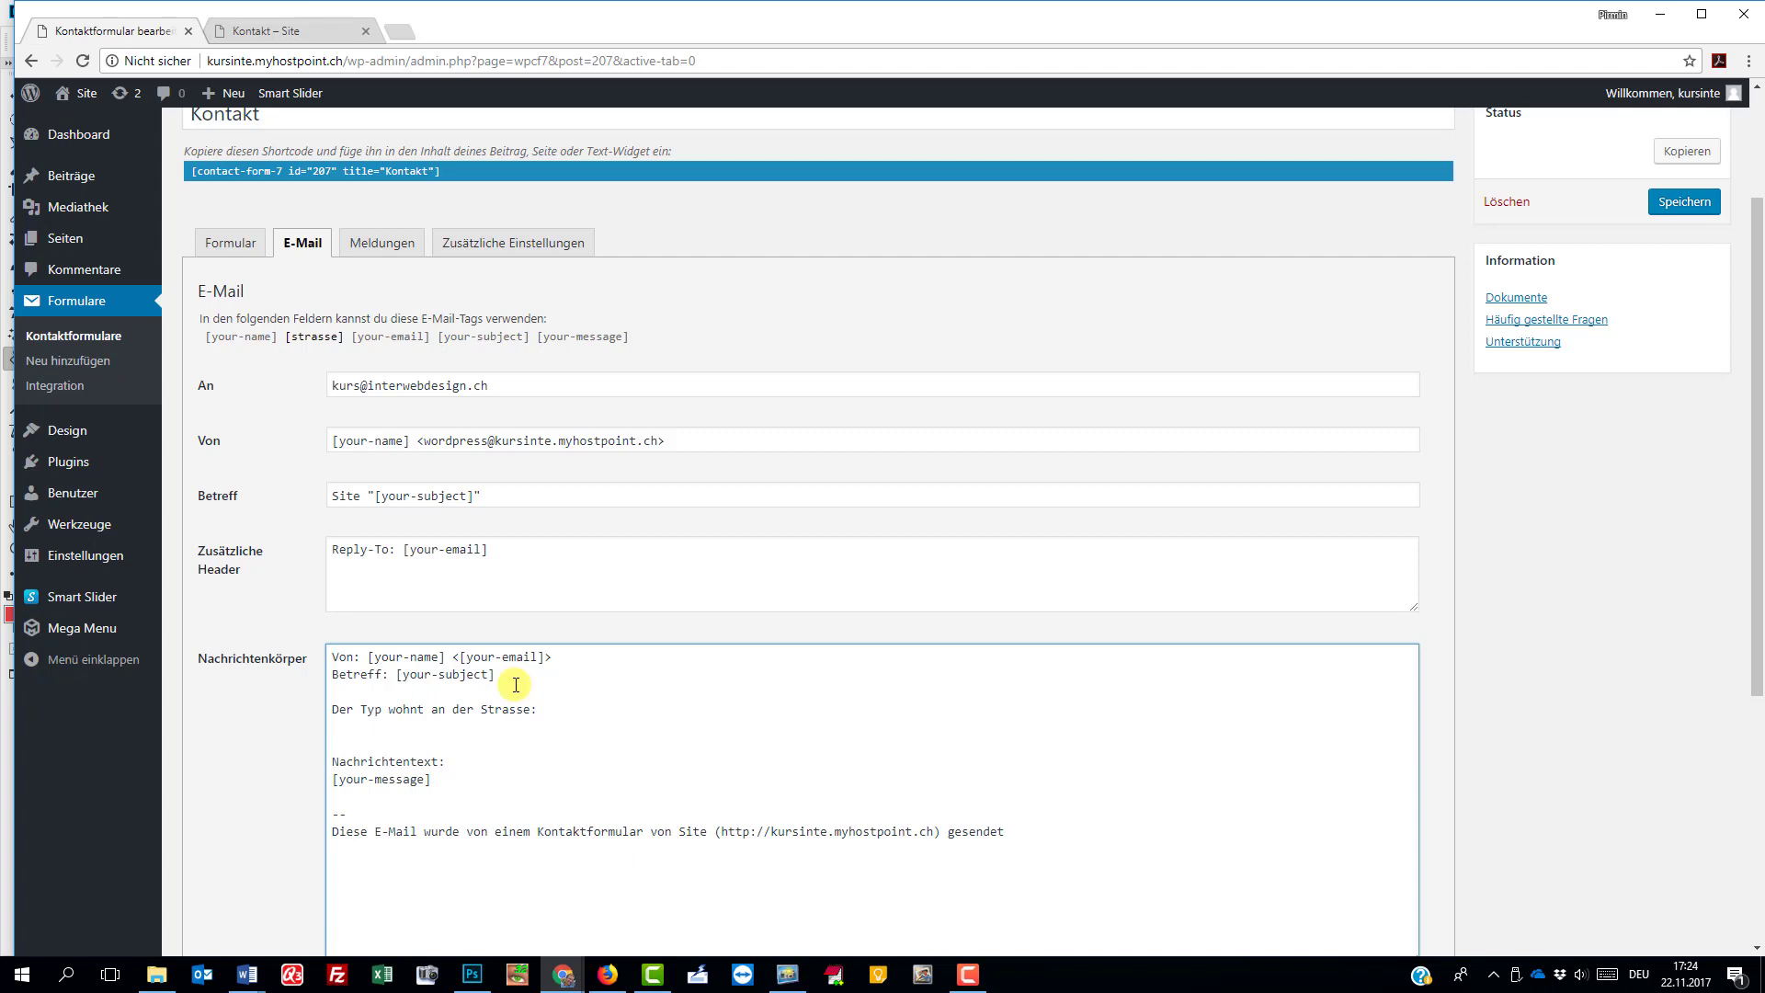
Copy the [strasse] mail tag onto the line below "Der Typ wohnt an der Strasse:" in the message body, and save the contact form
{"action": "left_click", "coordinate": [323, 348]}
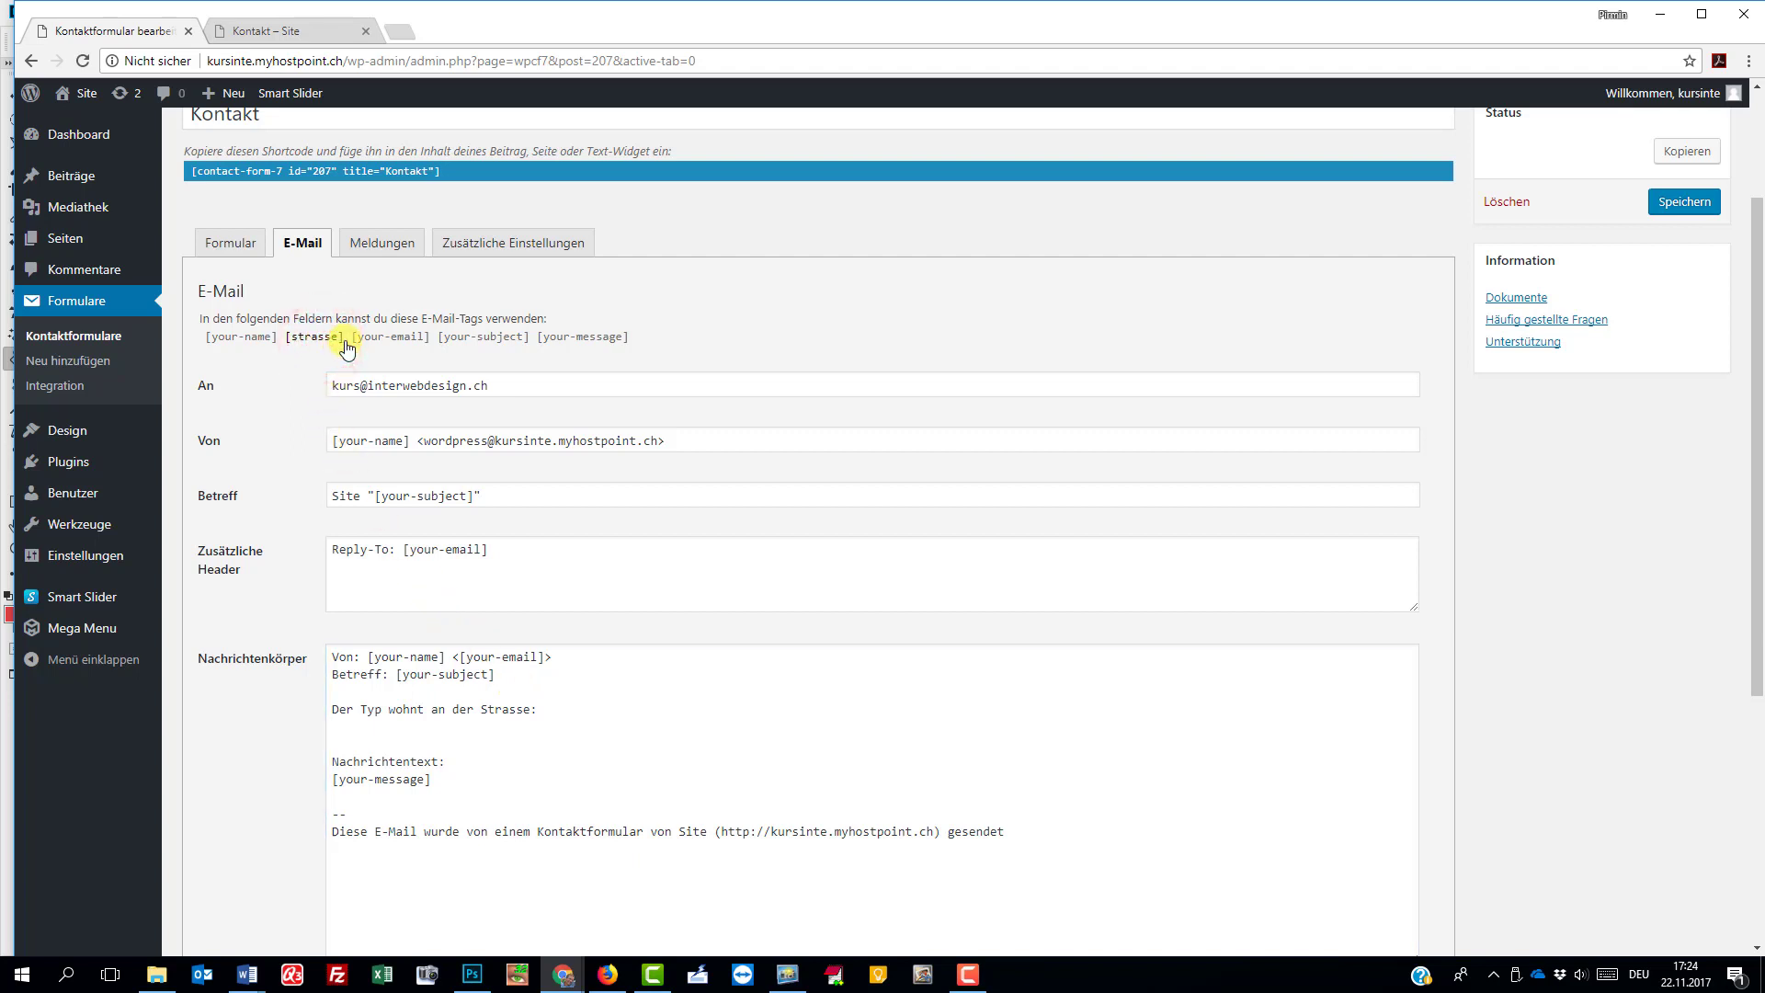
{"action": "left_click_drag", "start_coordinate": [322, 347], "coordinate": [289, 353]}
{"action": "key", "text": "ctrl+c"}
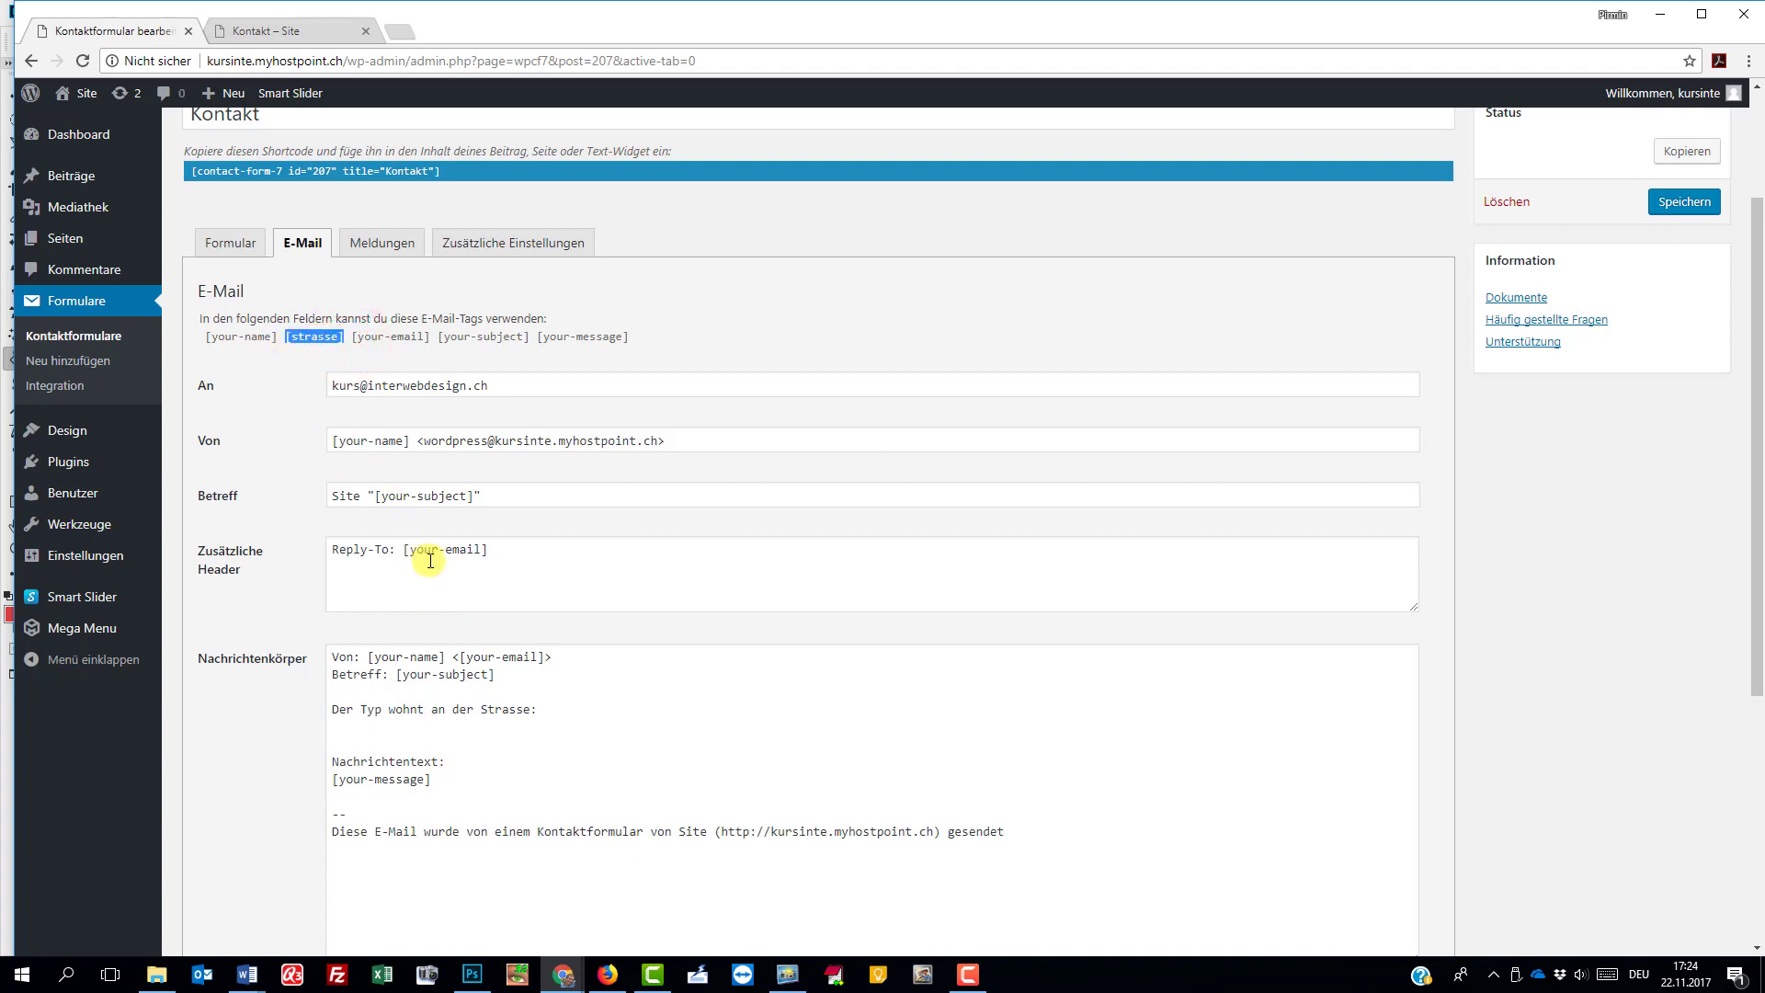
{"action": "left_click", "coordinate": [371, 719]}
{"action": "key", "text": "ctrl+v"}
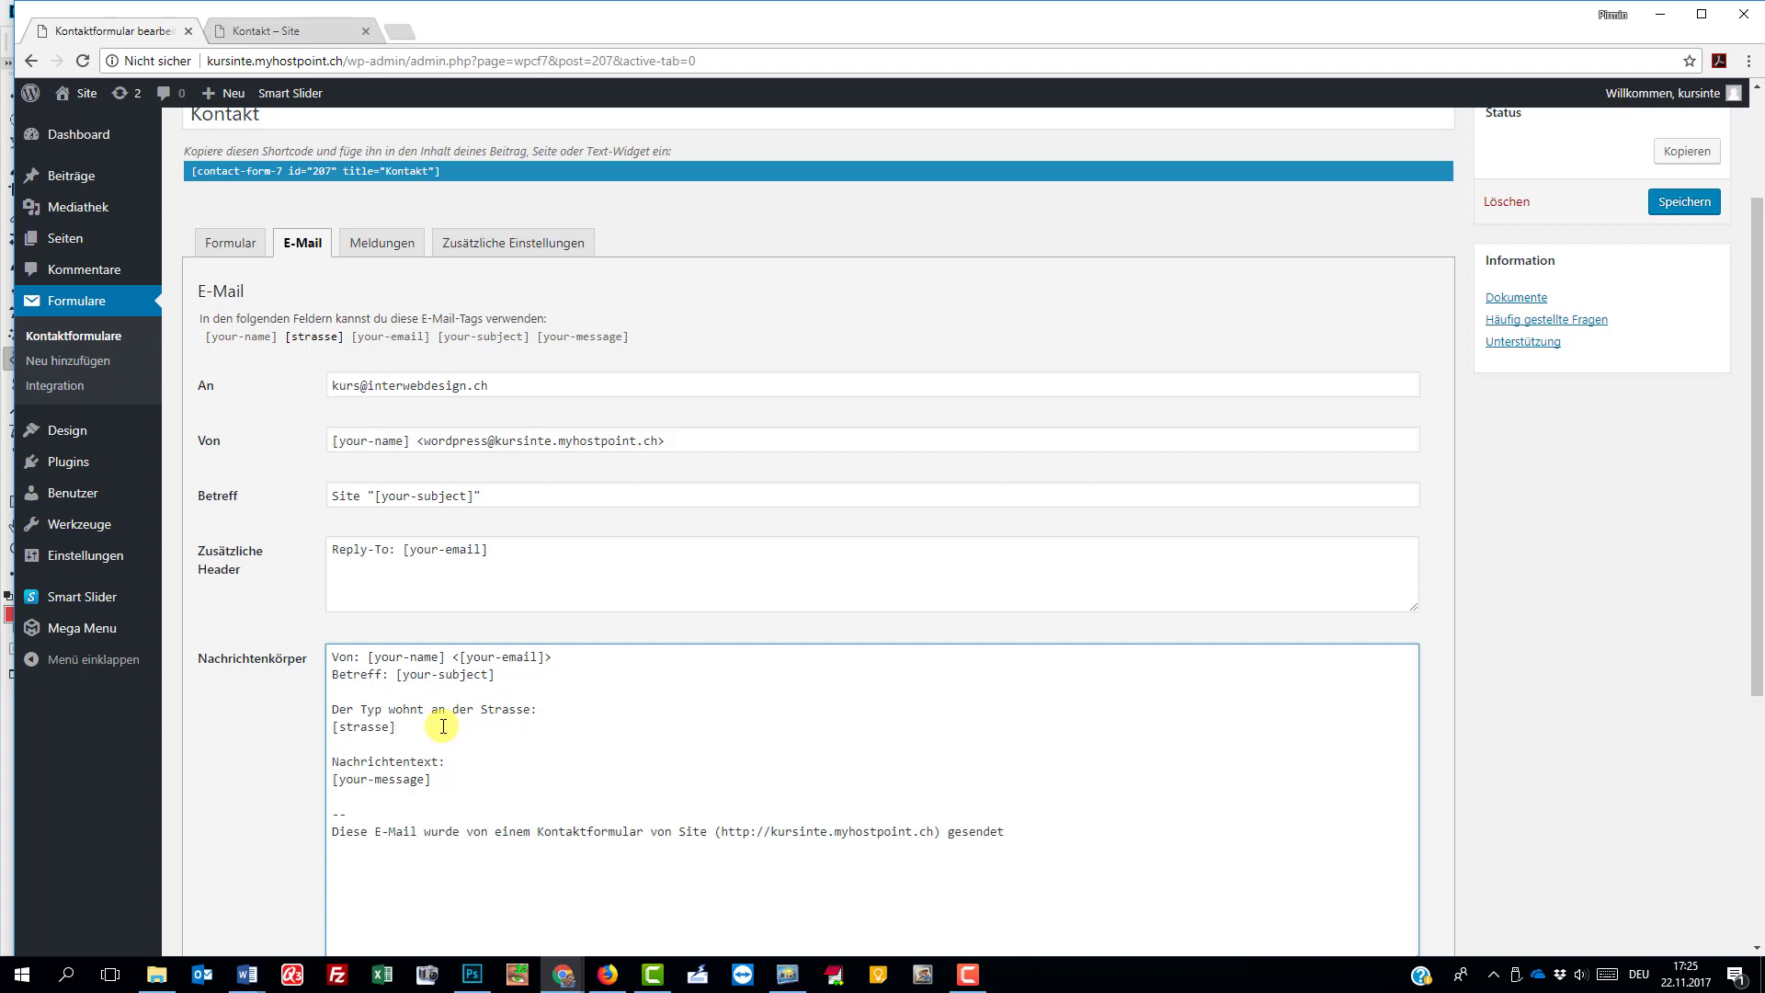
{"action": "left_click", "coordinate": [1673, 204]}
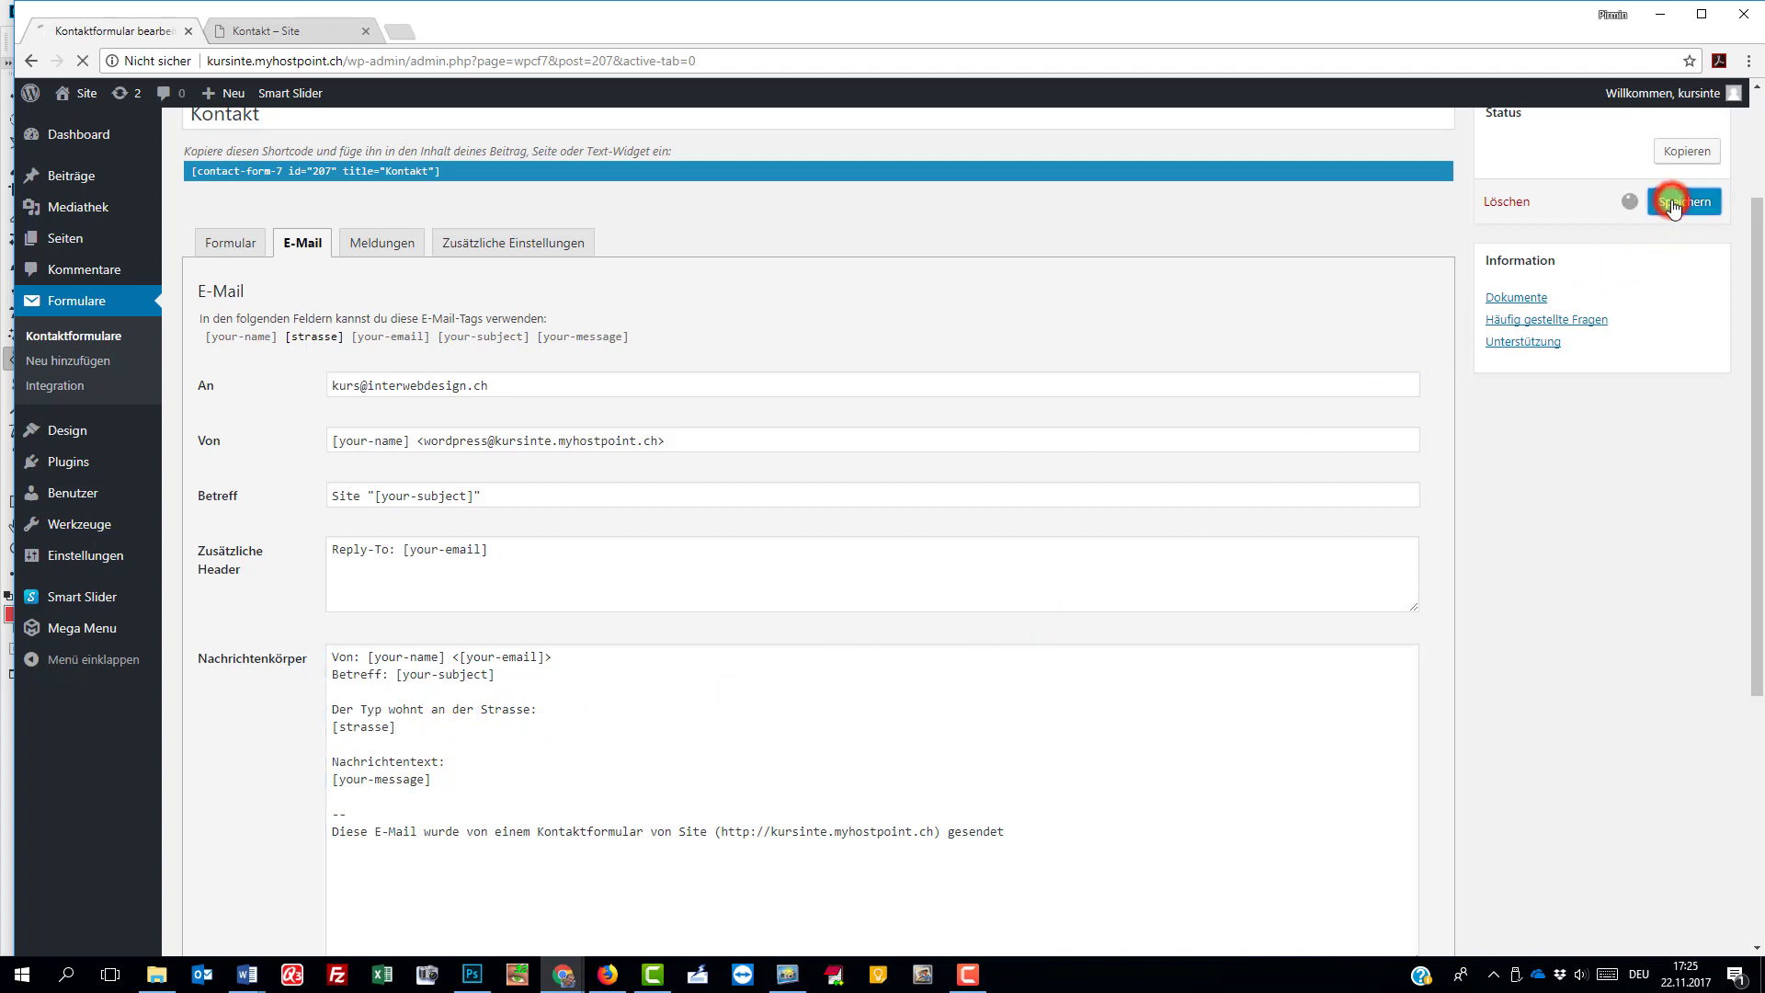